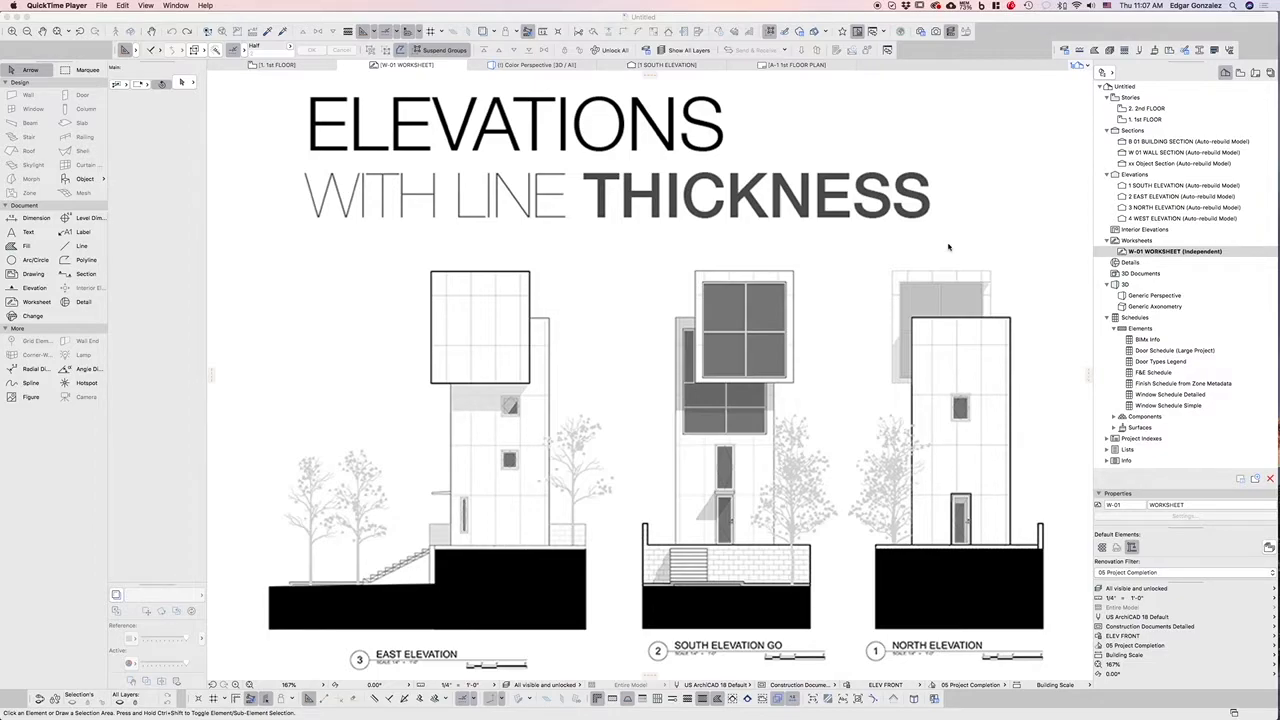
# Step: Open the 1st FLOOR plan and check the templates offered for a new project without creating one
pyautogui.click(1140, 122)
pyautogui.click(1150, 120)
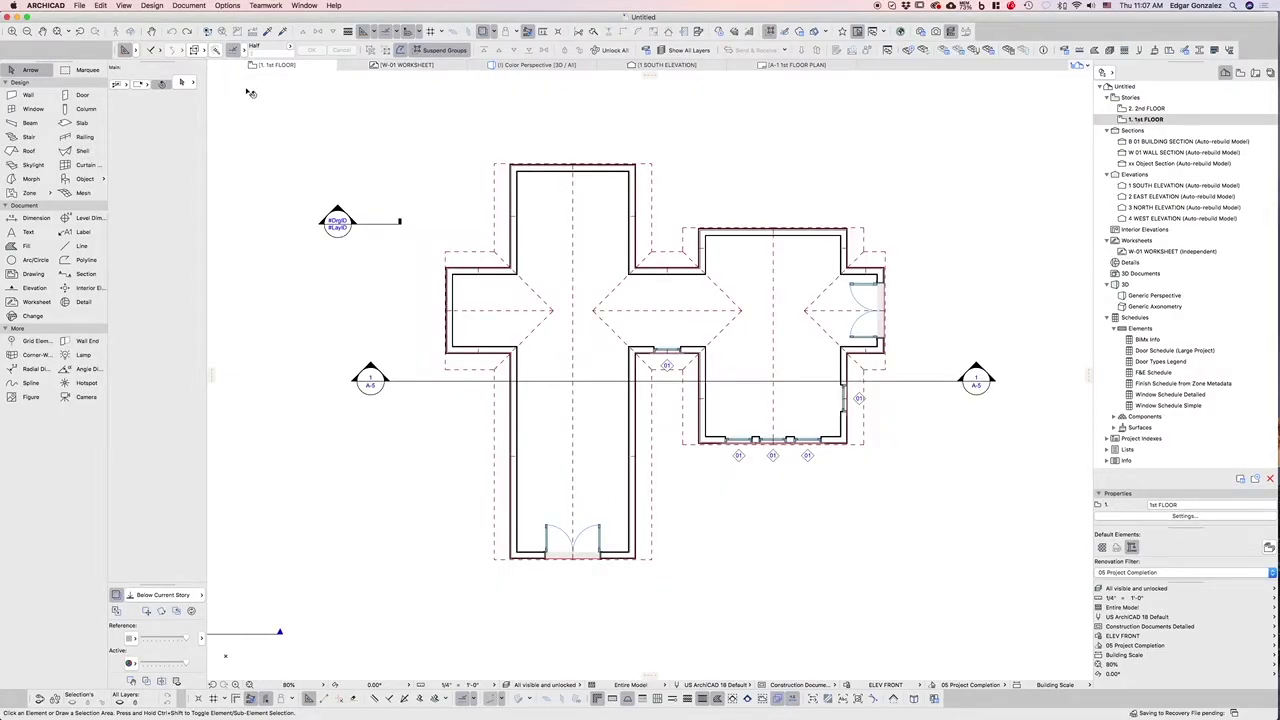
pyautogui.click(80, 6)
pyautogui.moveTo(83, 18)
pyautogui.click(232, 22)
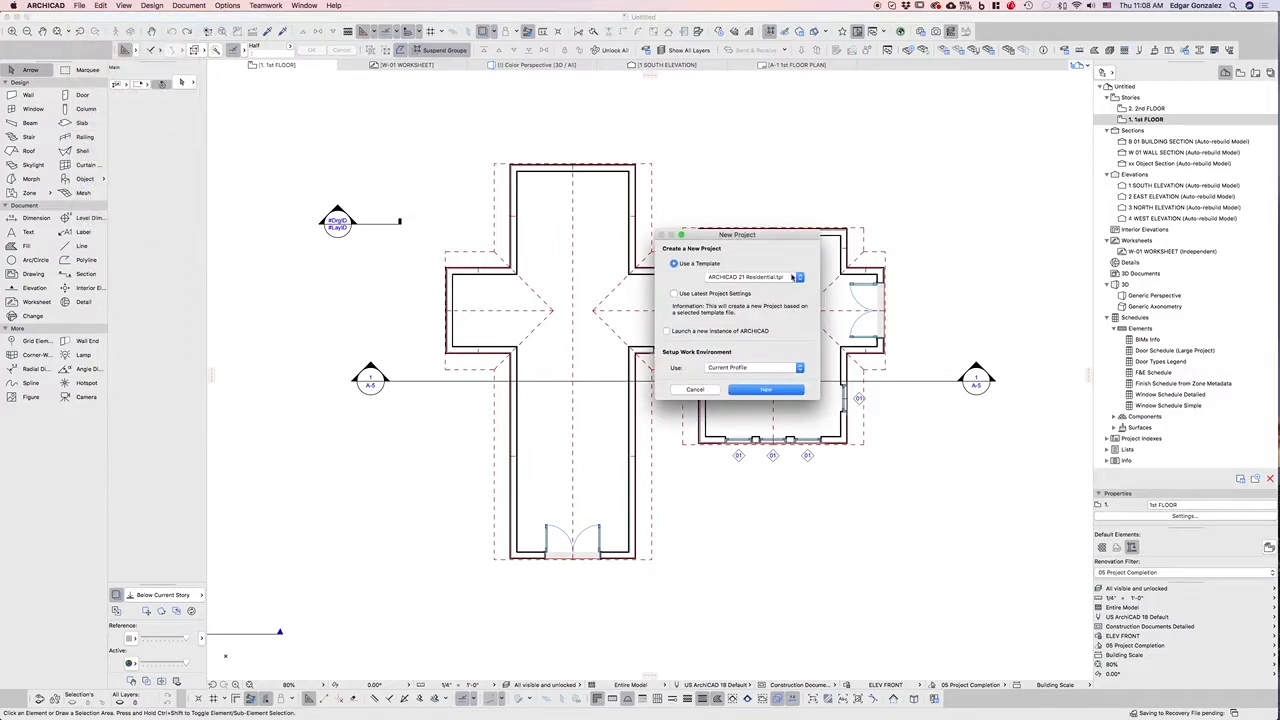
pyautogui.click(793, 278)
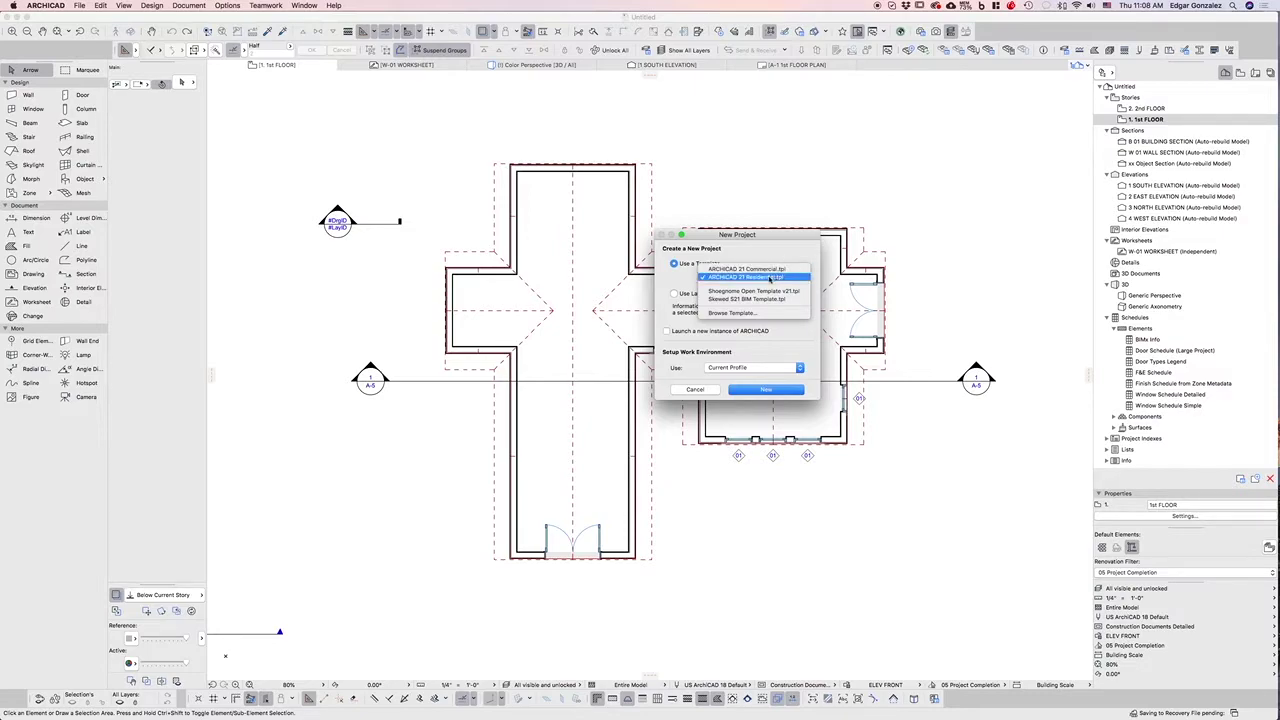
pyautogui.click(771, 278)
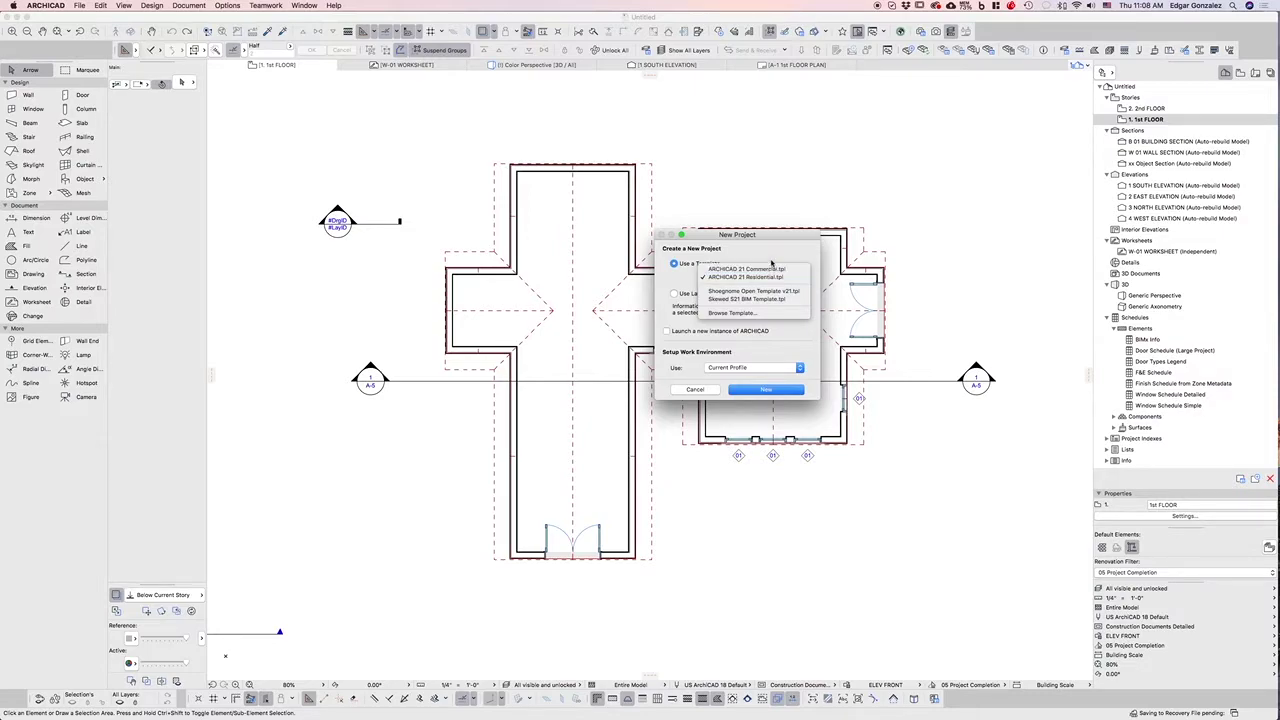
pyautogui.click(694, 390)
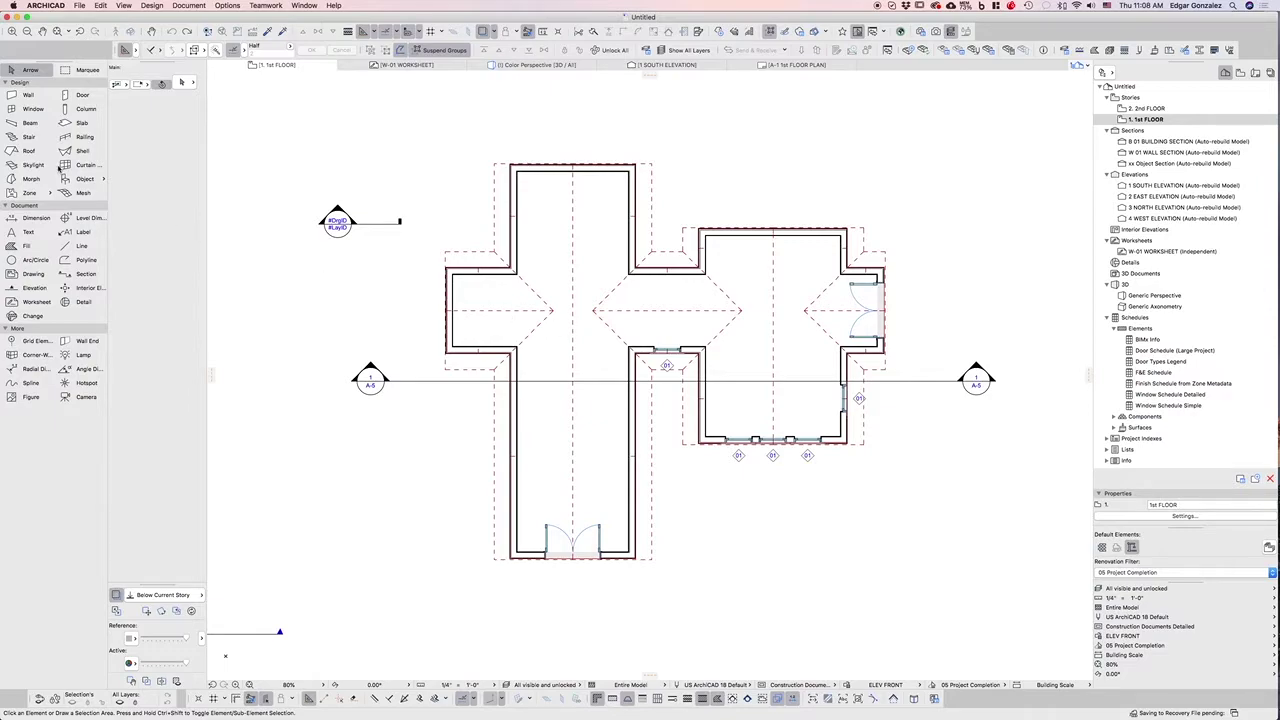
# Step: Review the composite structures available for walls, then open the 1 SOUTH ELEVATION view
pyautogui.click(30, 97)
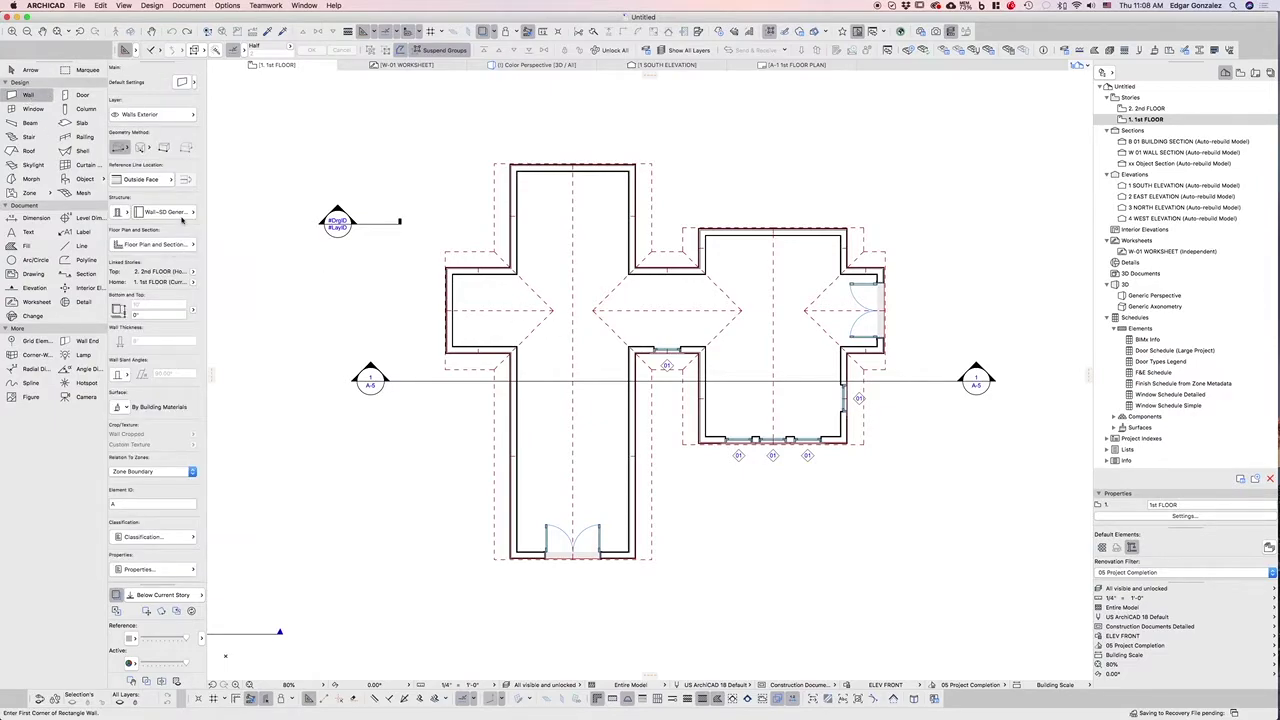
pyautogui.click(191, 212)
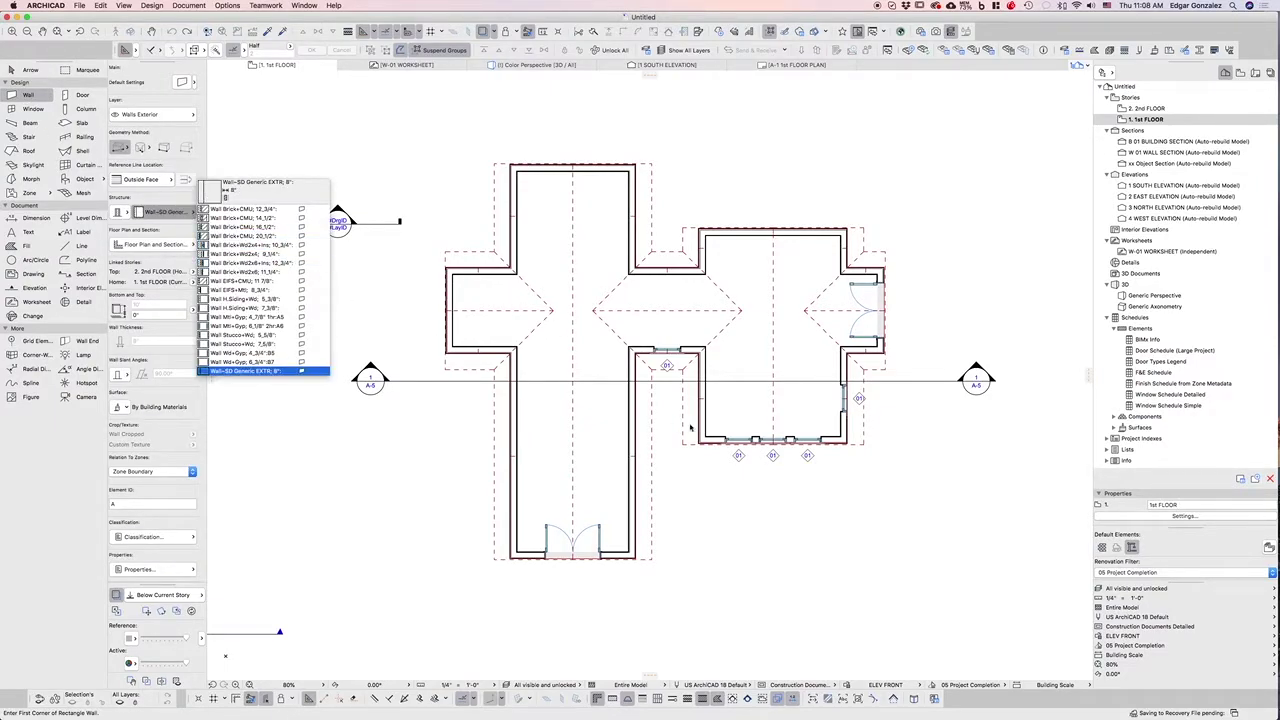
pyautogui.press('Escape')
pyautogui.press('Escape')
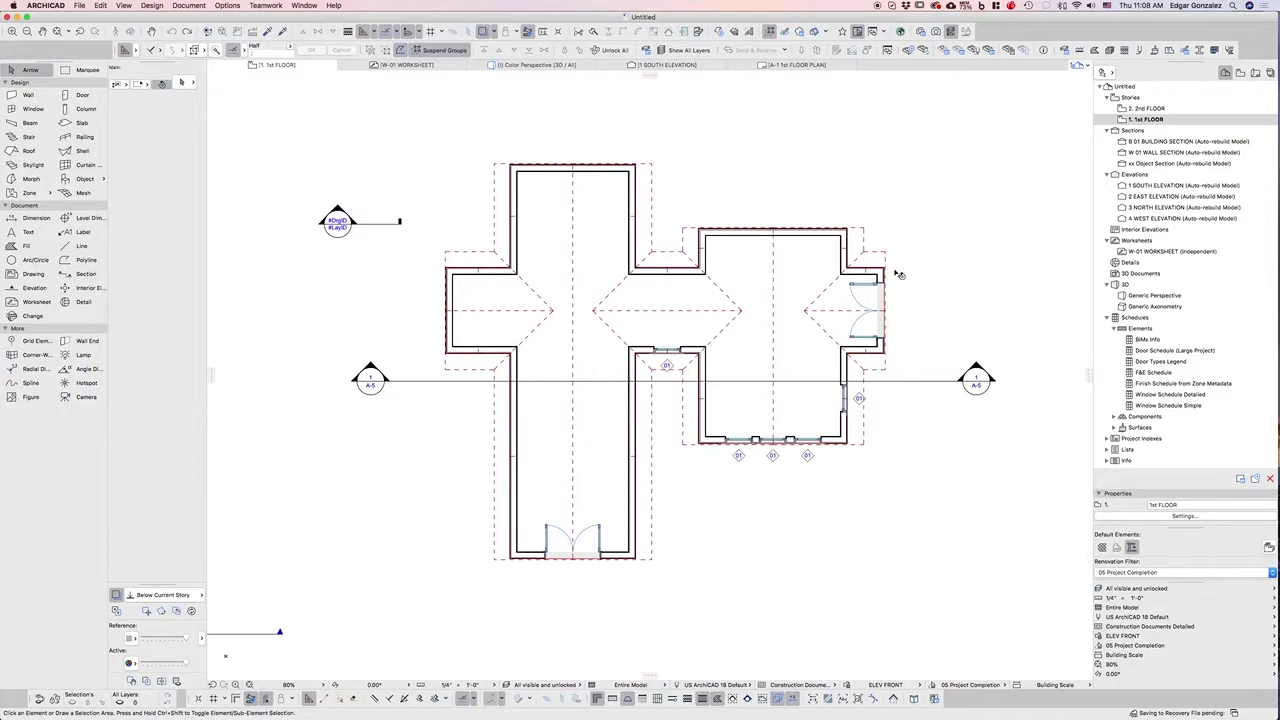
pyautogui.doubleClick(1153, 186)
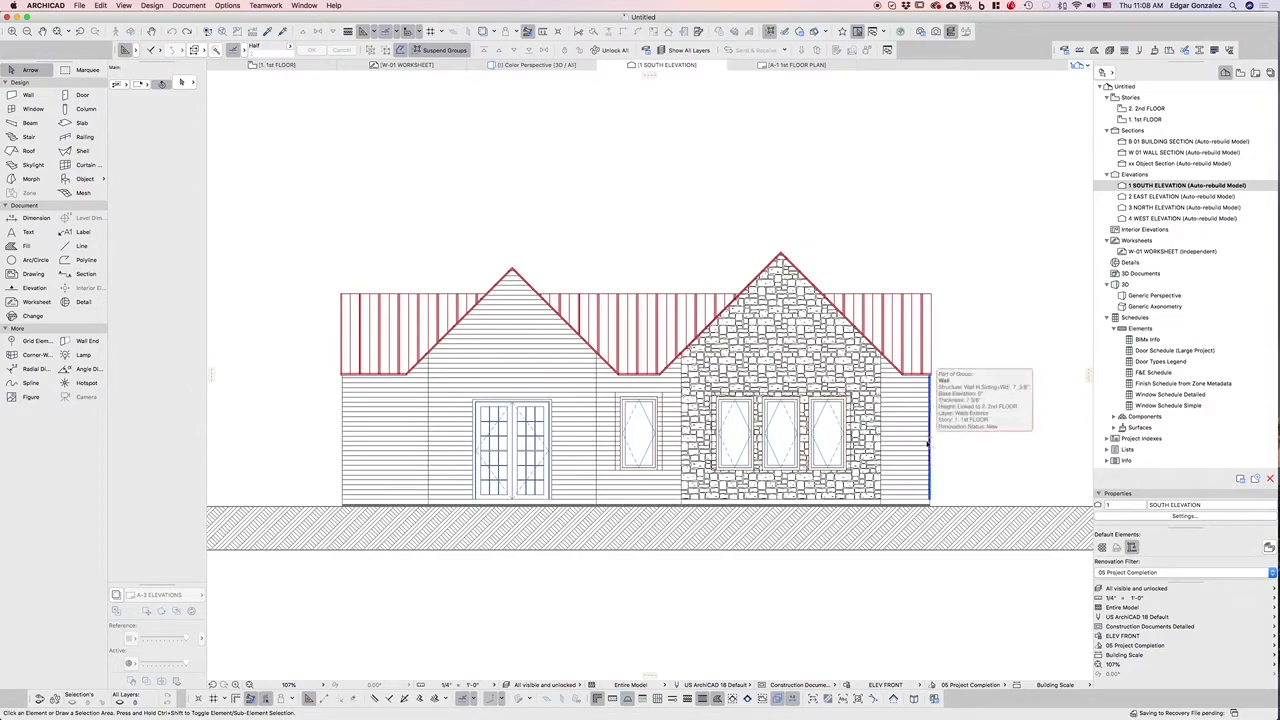
# Step: Open the Property Manager and collapse the General Ratings, Product Info, Main Construction, Openings and Glazing groups
pyautogui.click(228, 5)
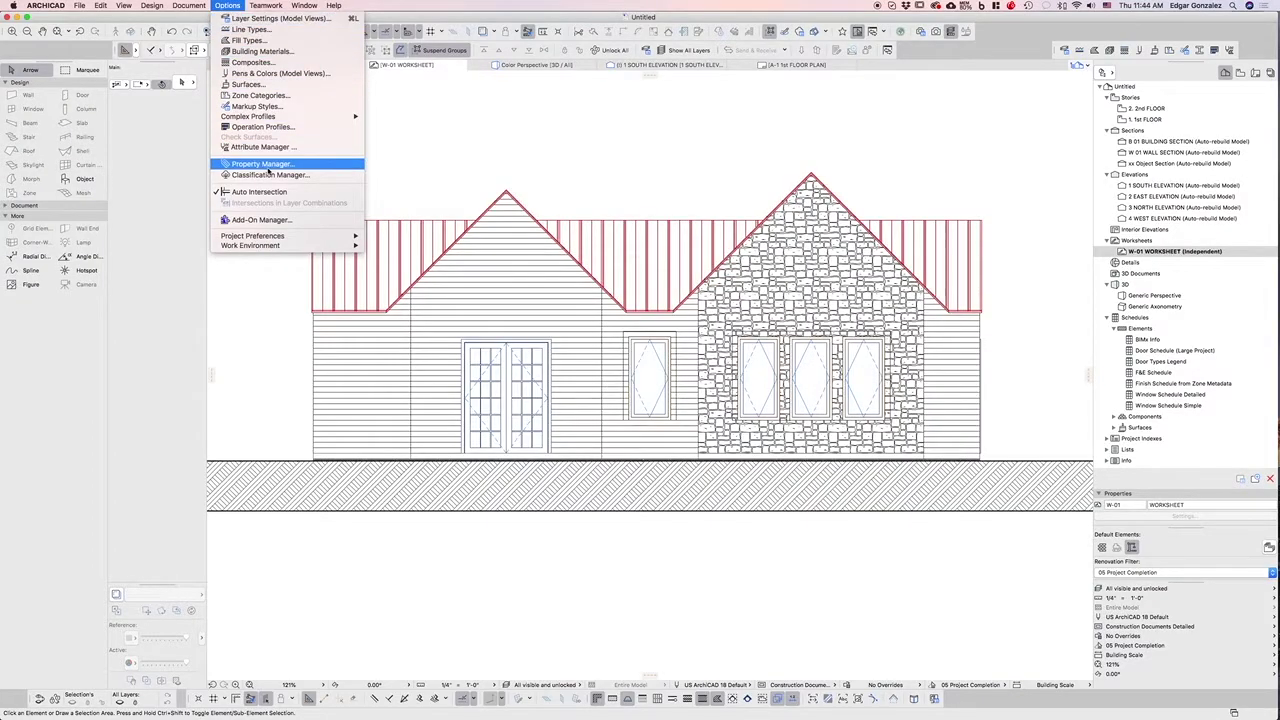
pyautogui.click(266, 164)
pyautogui.scroll(-5, 330, 300)
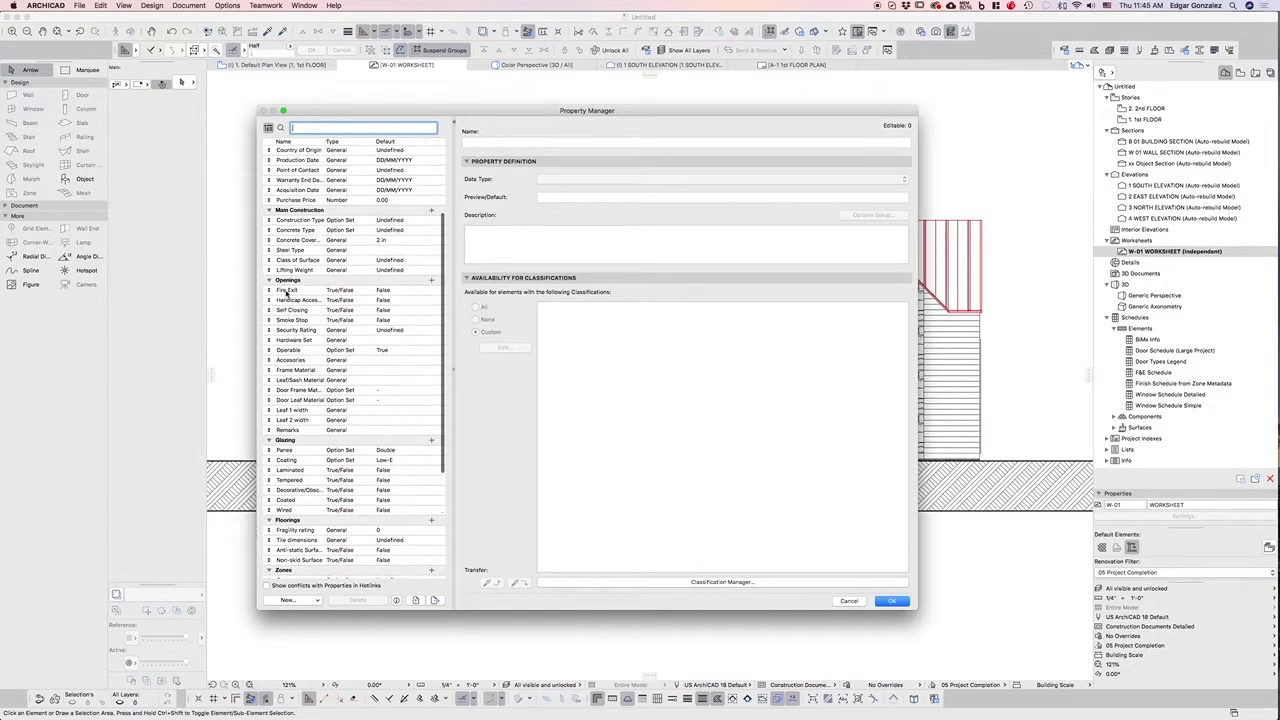
pyautogui.click(270, 281)
pyautogui.click(270, 230)
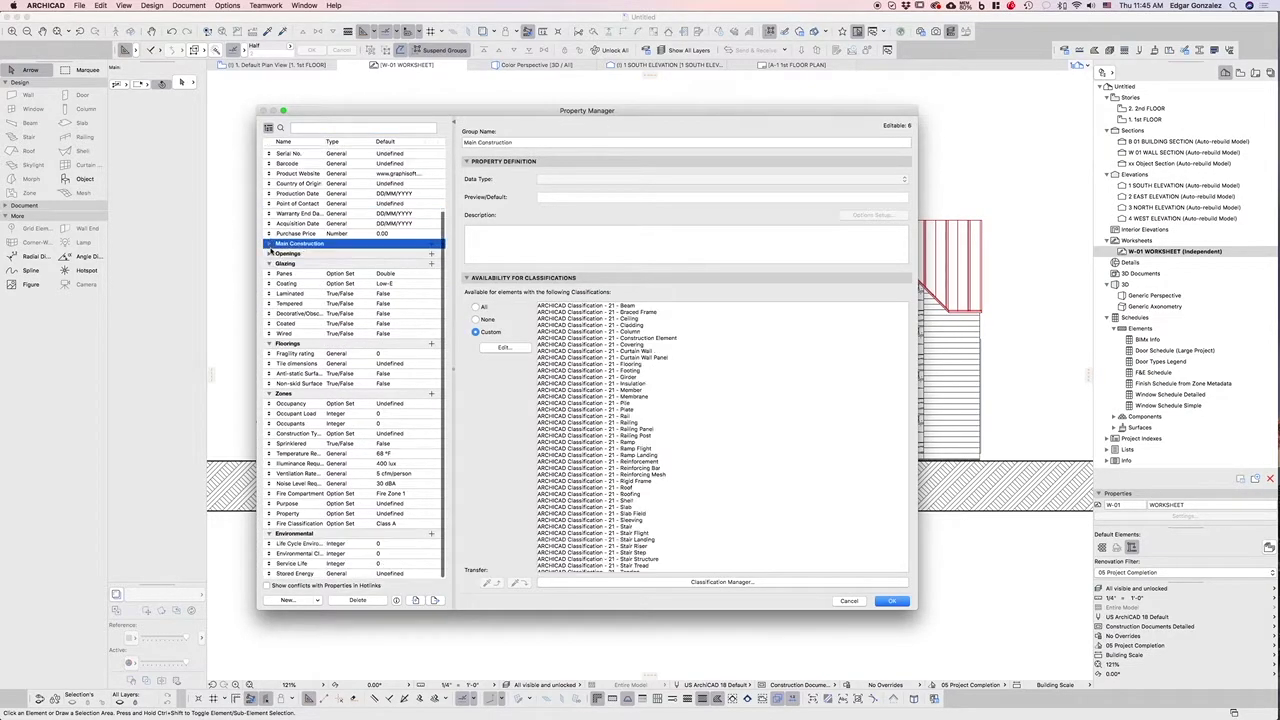
pyautogui.click(270, 264)
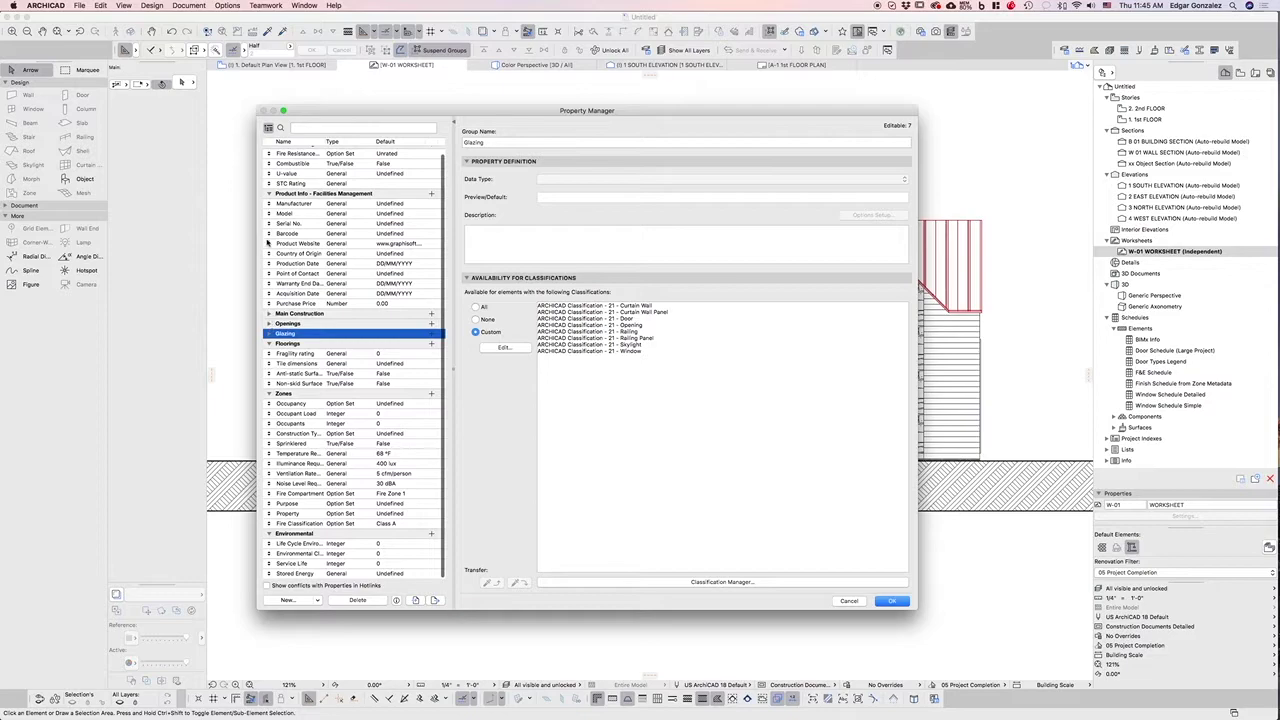
pyautogui.click(270, 194)
pyautogui.click(269, 155)
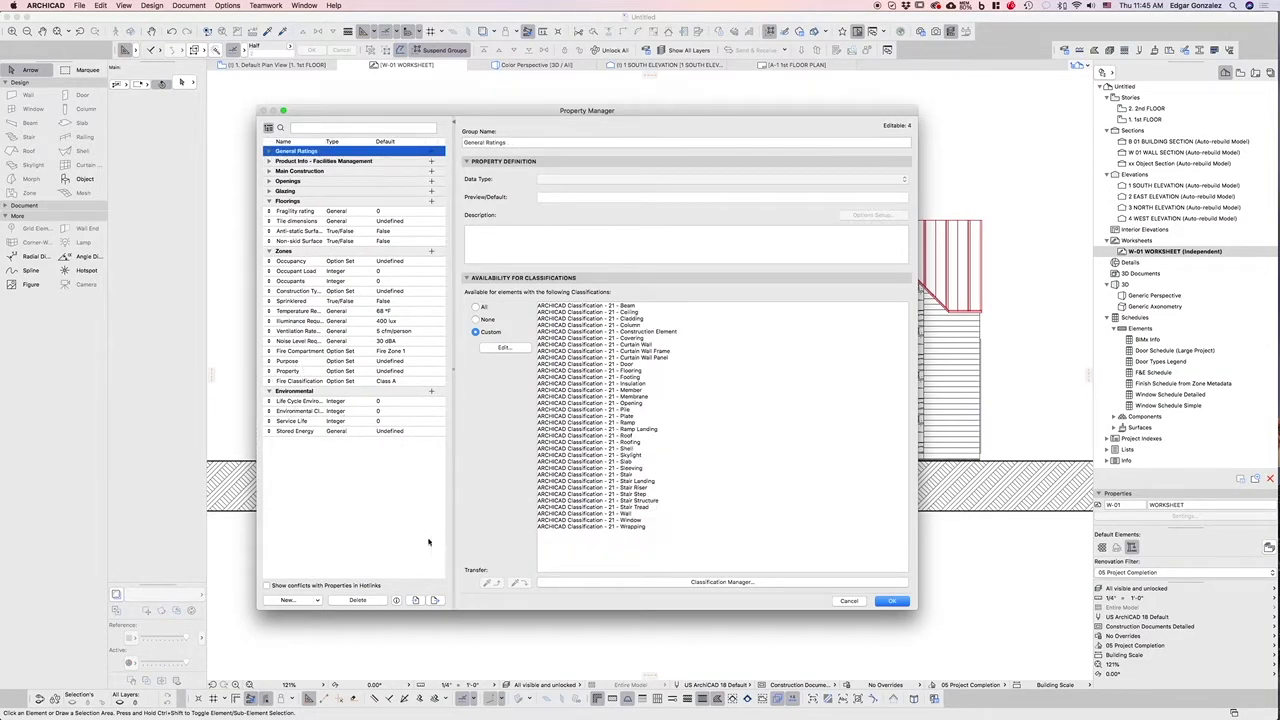
# Step: Choose GRAPHIC REP Properties.xml from the tutorial's Properties folder as the property file to import
pyautogui.click(417, 600)
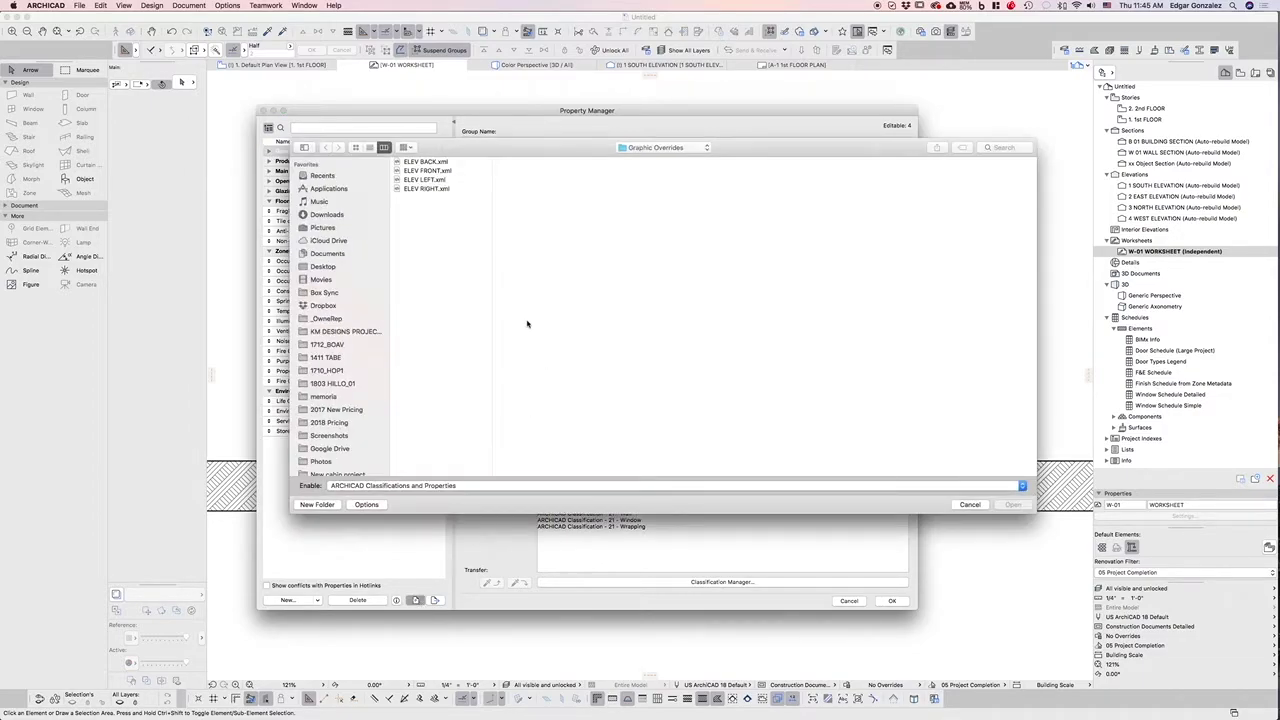
pyautogui.click(698, 148)
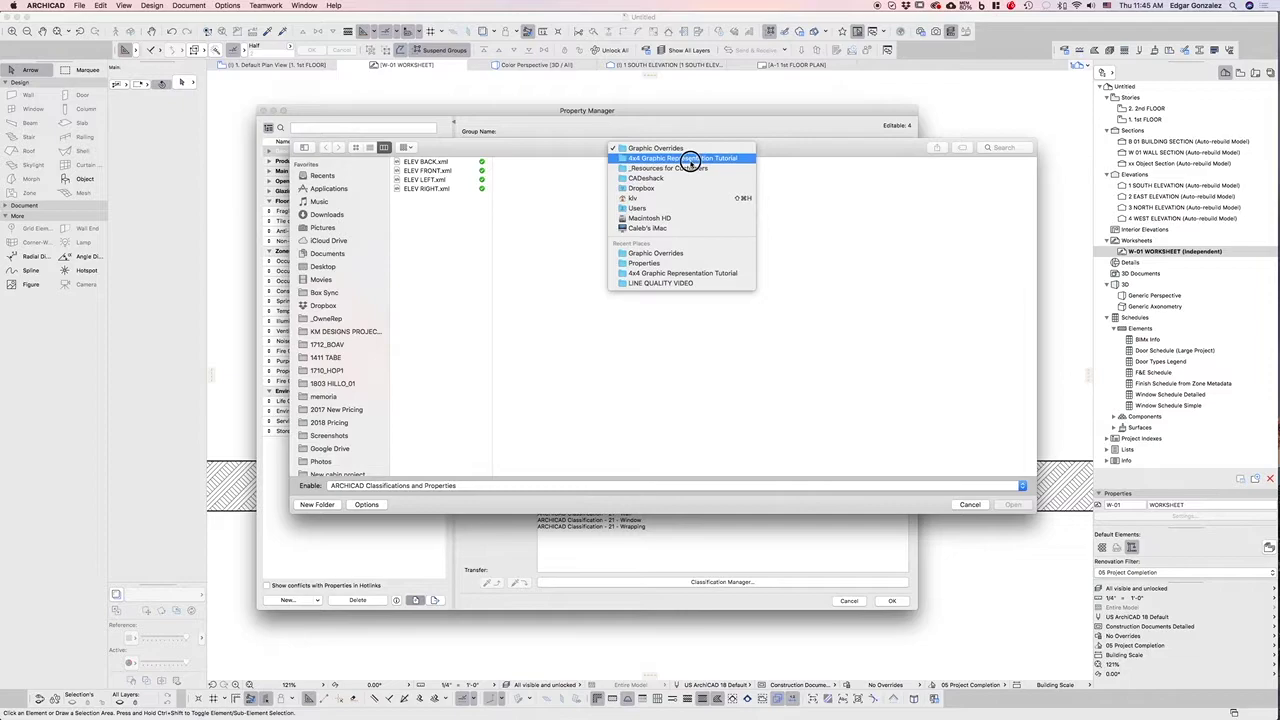
pyautogui.click(686, 160)
pyautogui.click(710, 215)
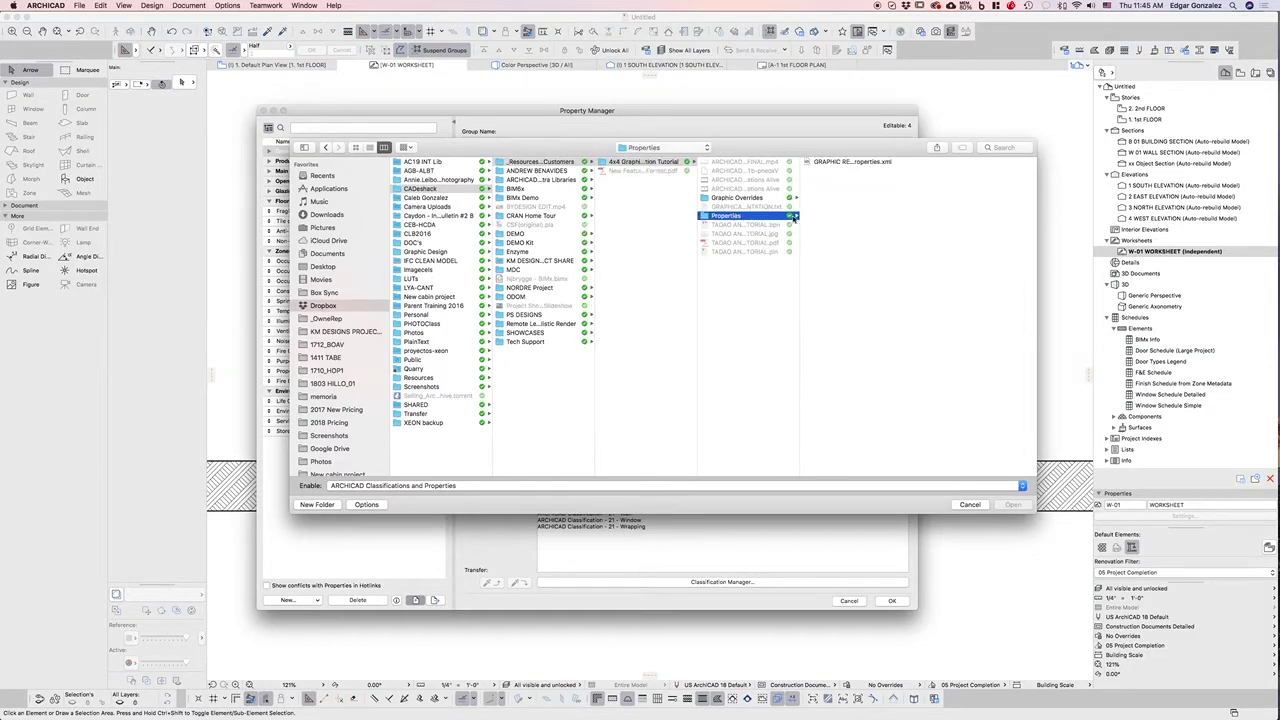
pyautogui.moveTo(903, 178); pyautogui.dragTo(978, 179)
pyautogui.click(851, 163)
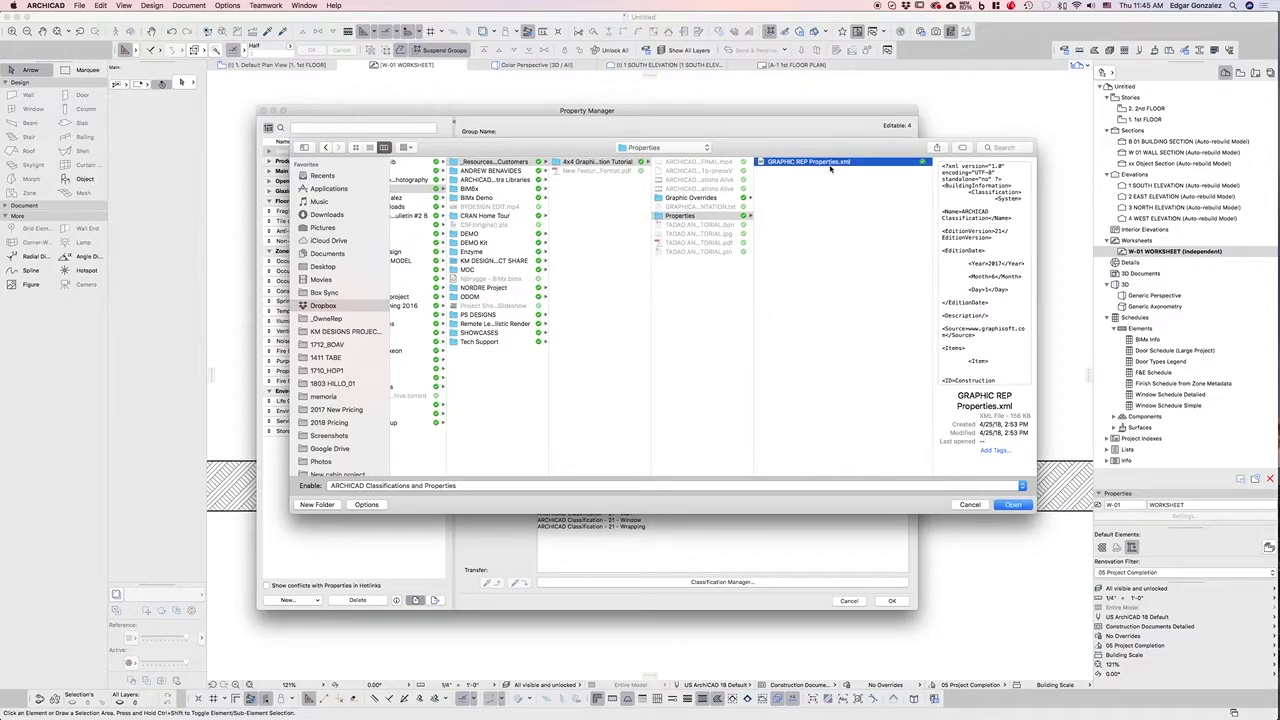
pyautogui.click(1013, 504)
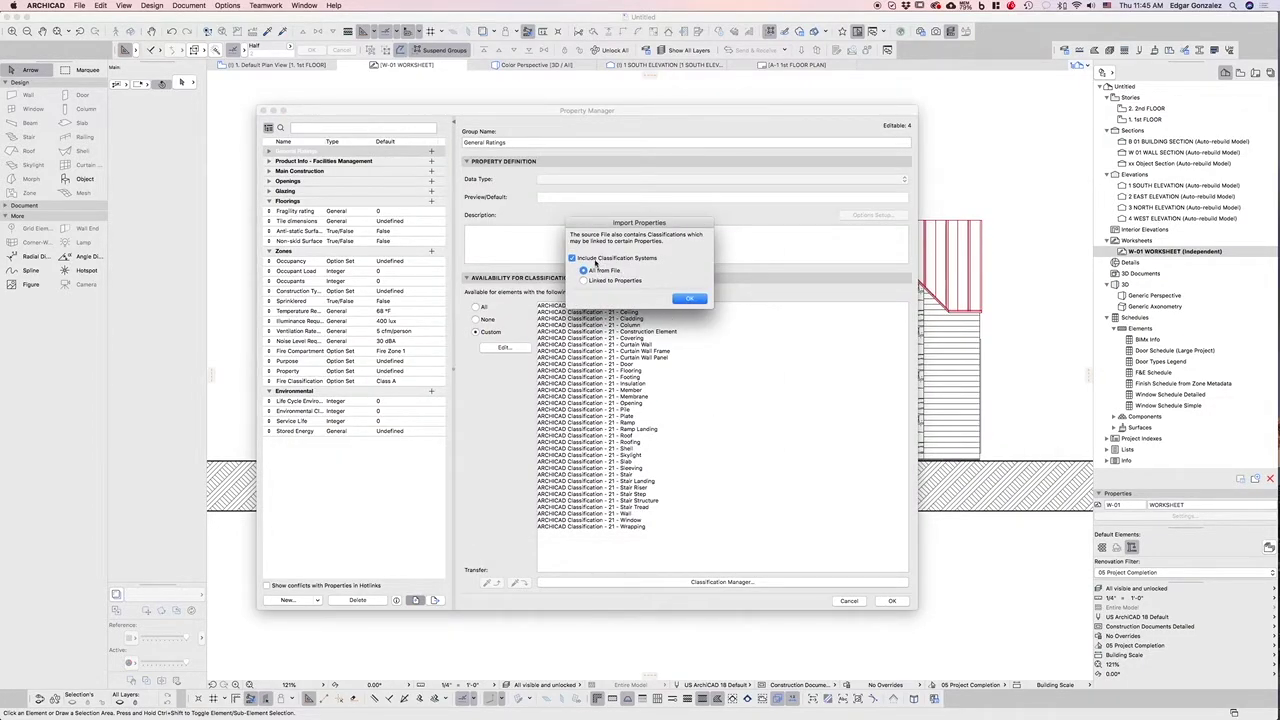
# Step: Import the properties with the classification systems linked to them, skipping the duplicate classification systems
pyautogui.click(590, 281)
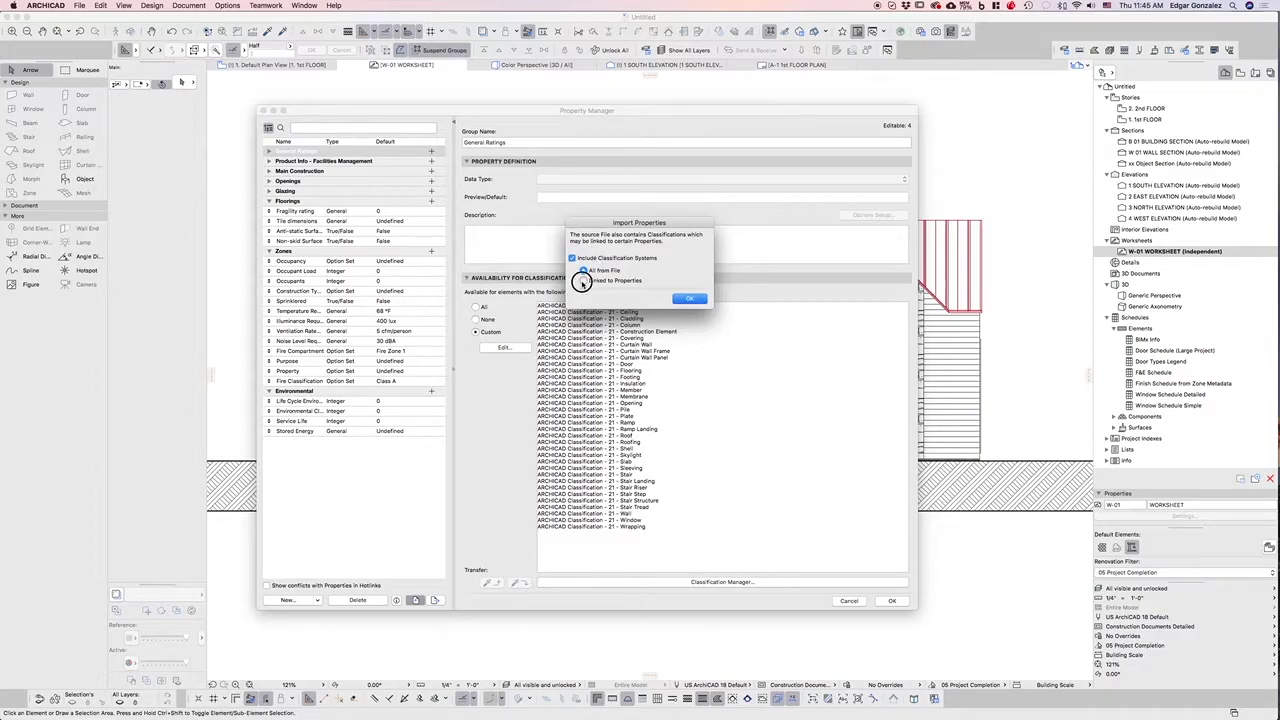
pyautogui.click(689, 300)
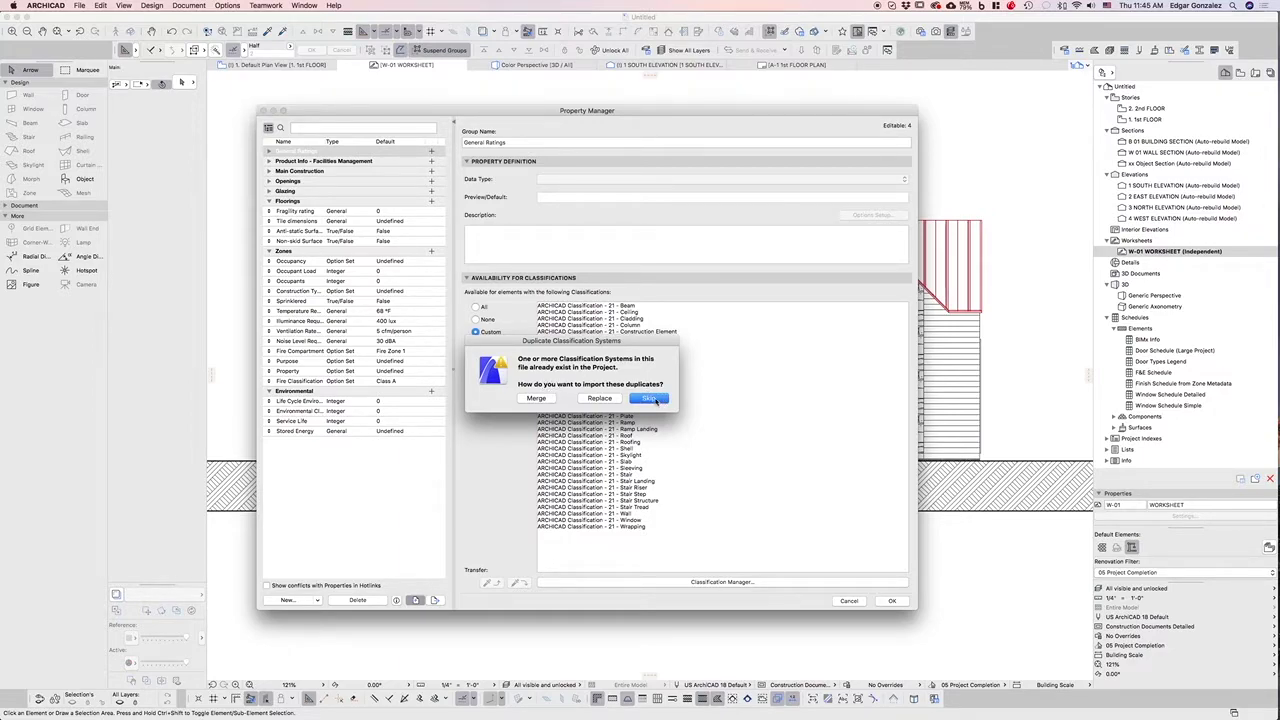
pyautogui.click(655, 399)
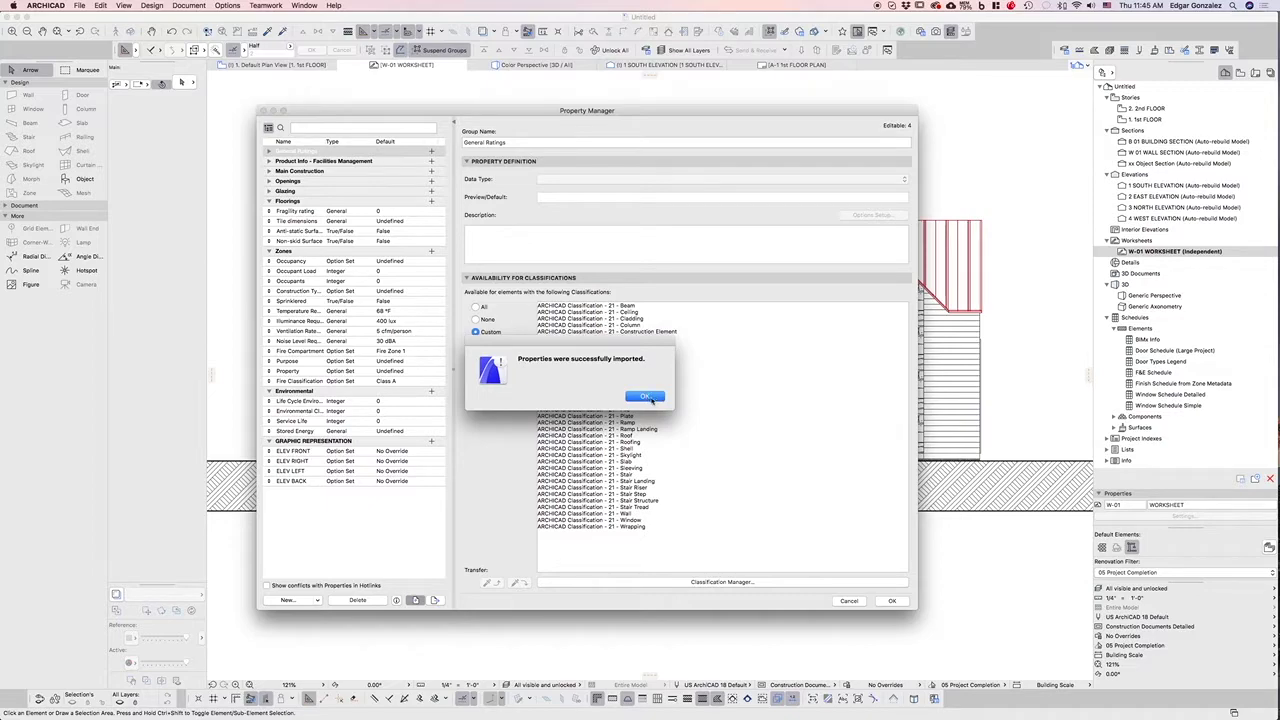
pyautogui.click(650, 397)
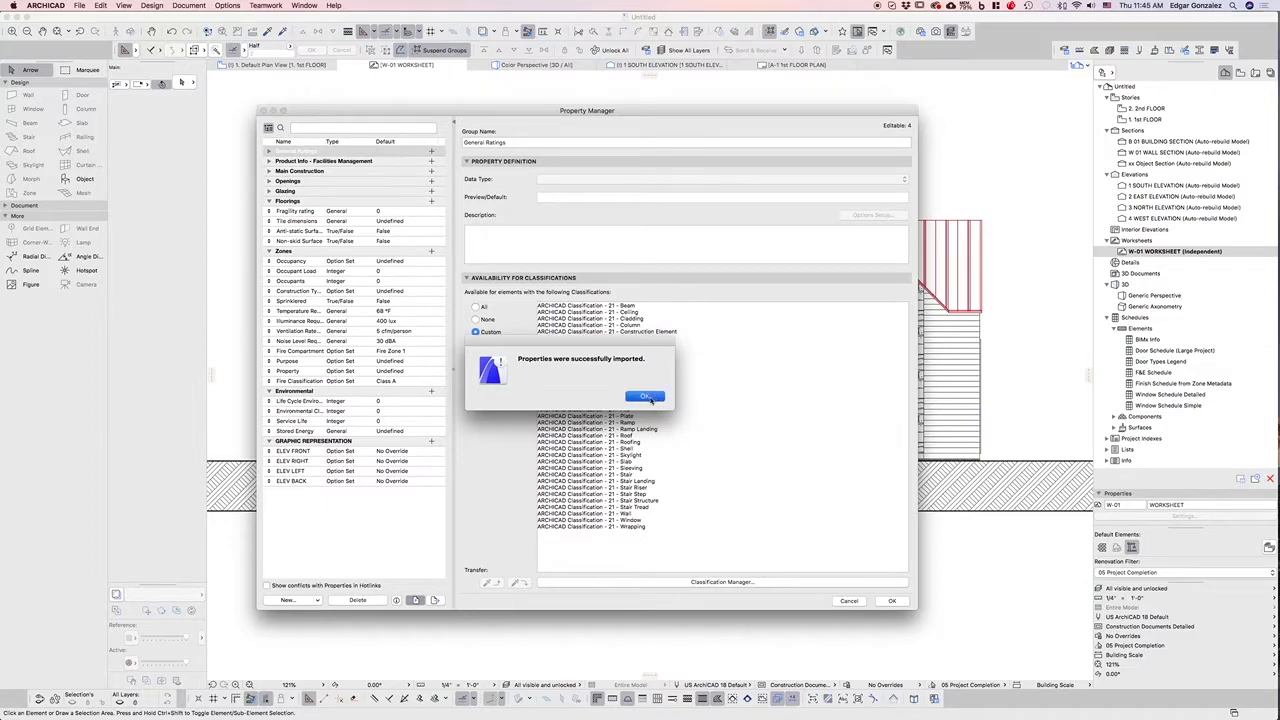
# Step: Review the ELEV FRONT, RIGHT, LEFT and BACK properties in the GRAPHIC REPRESENTATION group and accept the Property Manager changes
pyautogui.click(300, 452)
pyautogui.click(303, 462)
pyautogui.click(304, 472)
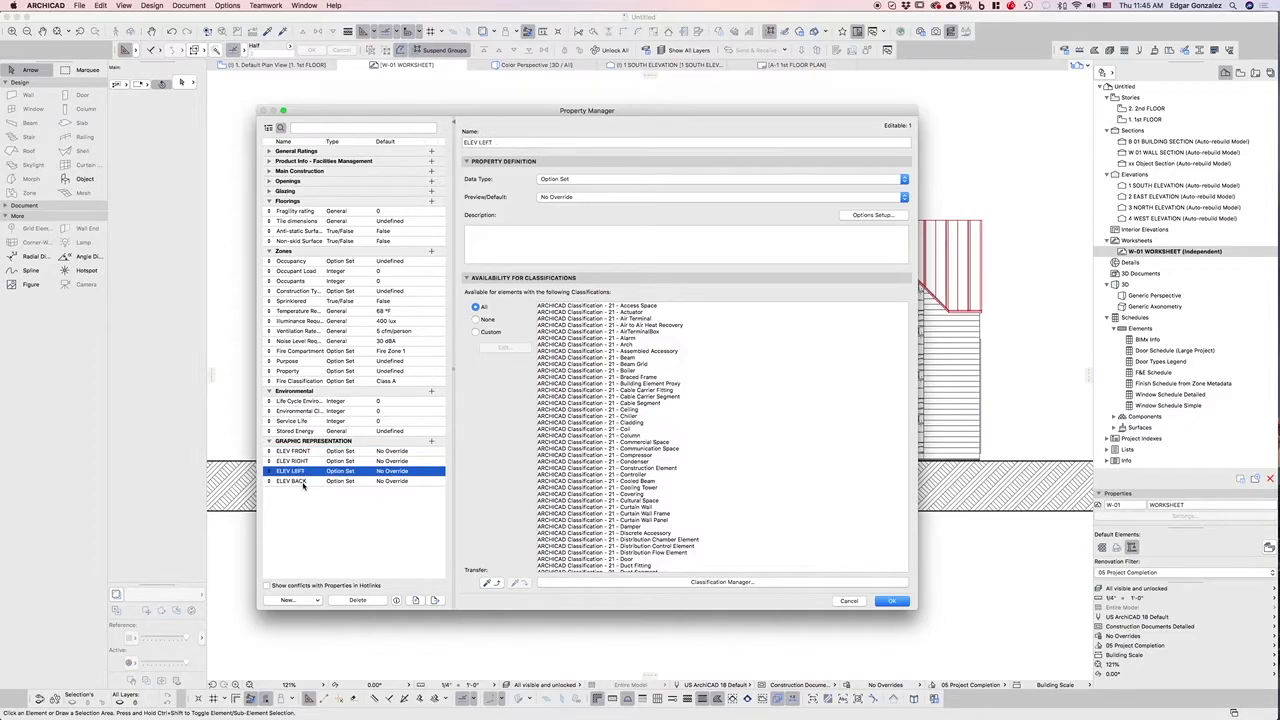
pyautogui.click(304, 482)
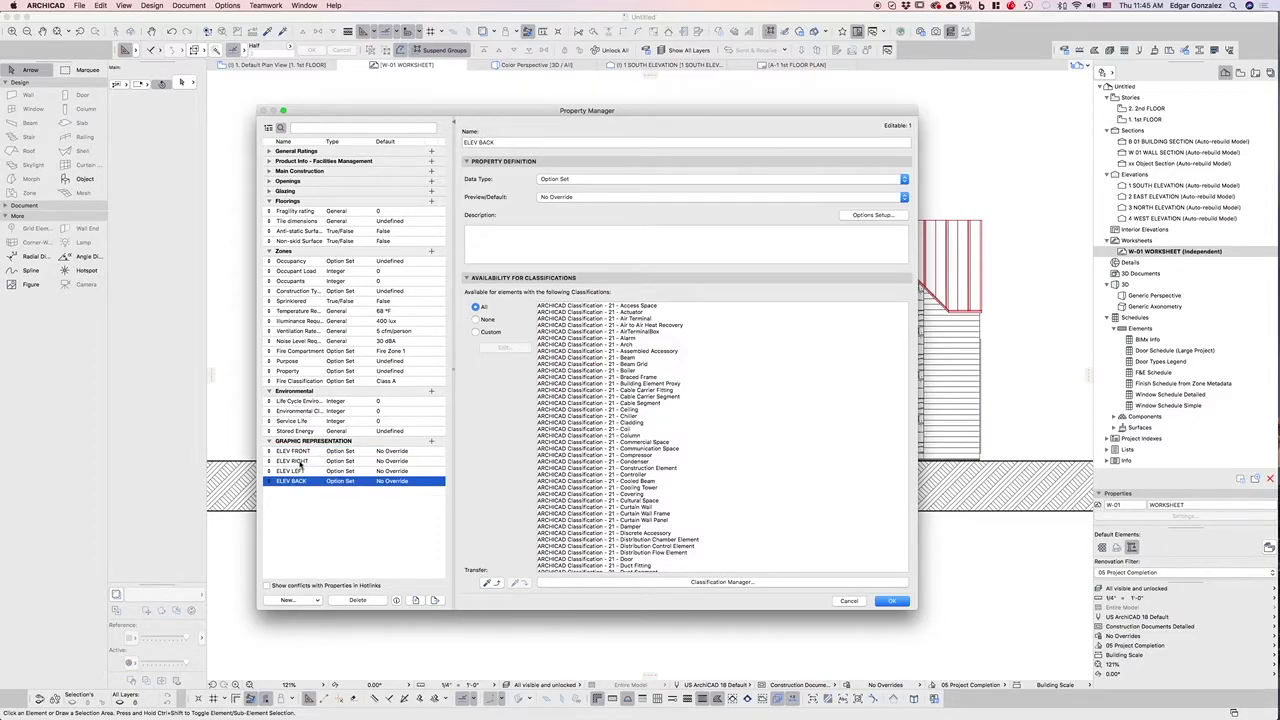
pyautogui.click(302, 451)
pyautogui.scroll(-8, 645, 416)
pyautogui.click(293, 461)
pyautogui.click(295, 471)
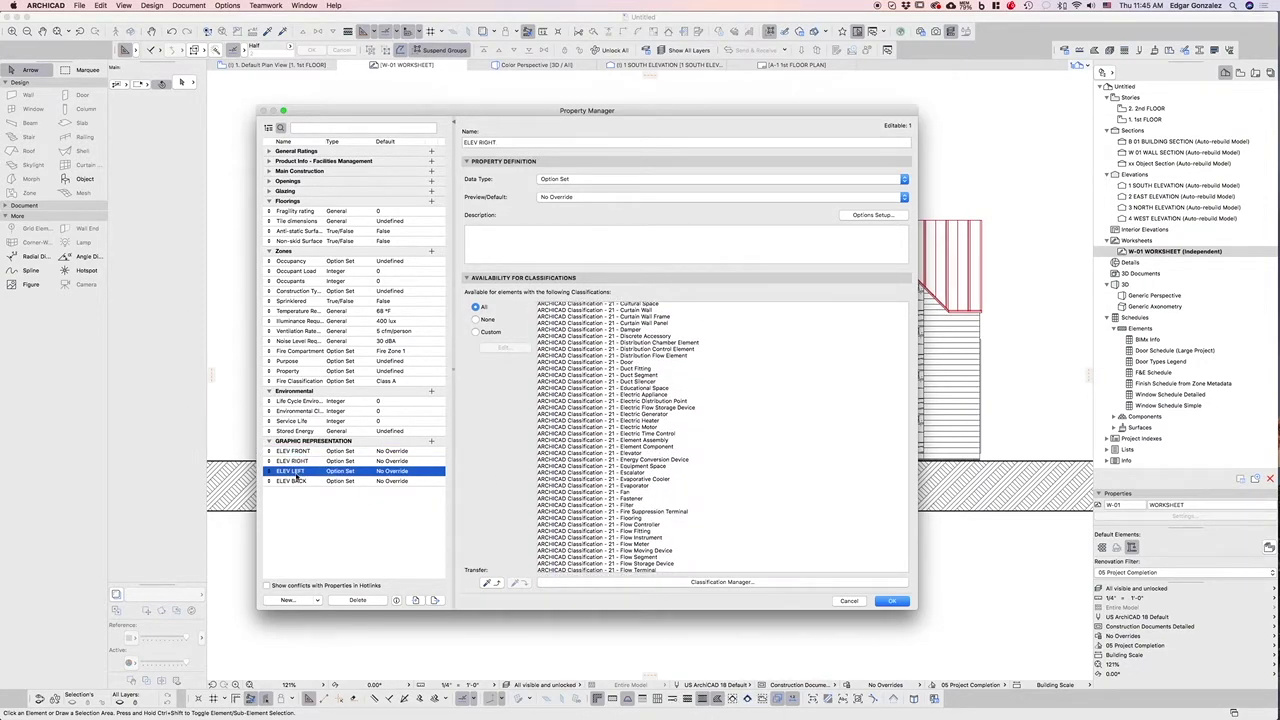
pyautogui.click(297, 481)
pyautogui.click(890, 601)
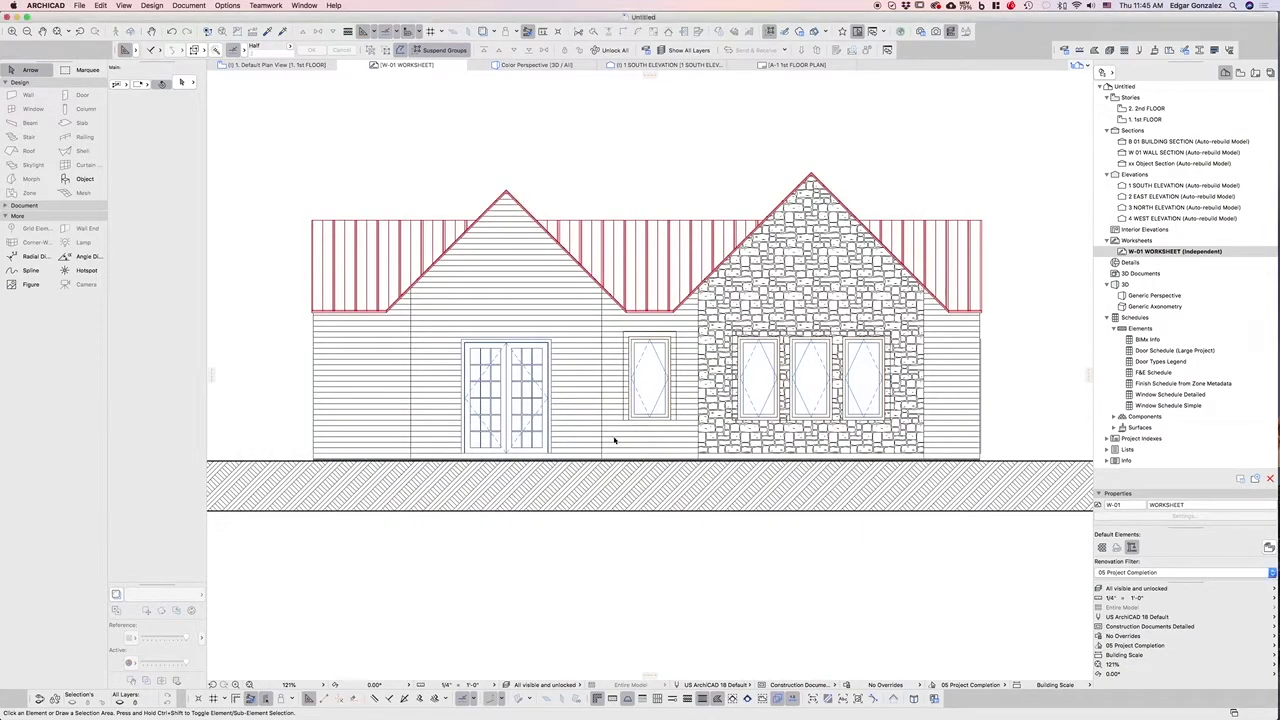
# Step: Open the graphic override combinations and look through the existing ones, including Empty Fill - Schematic
pyautogui.click(226, 6)
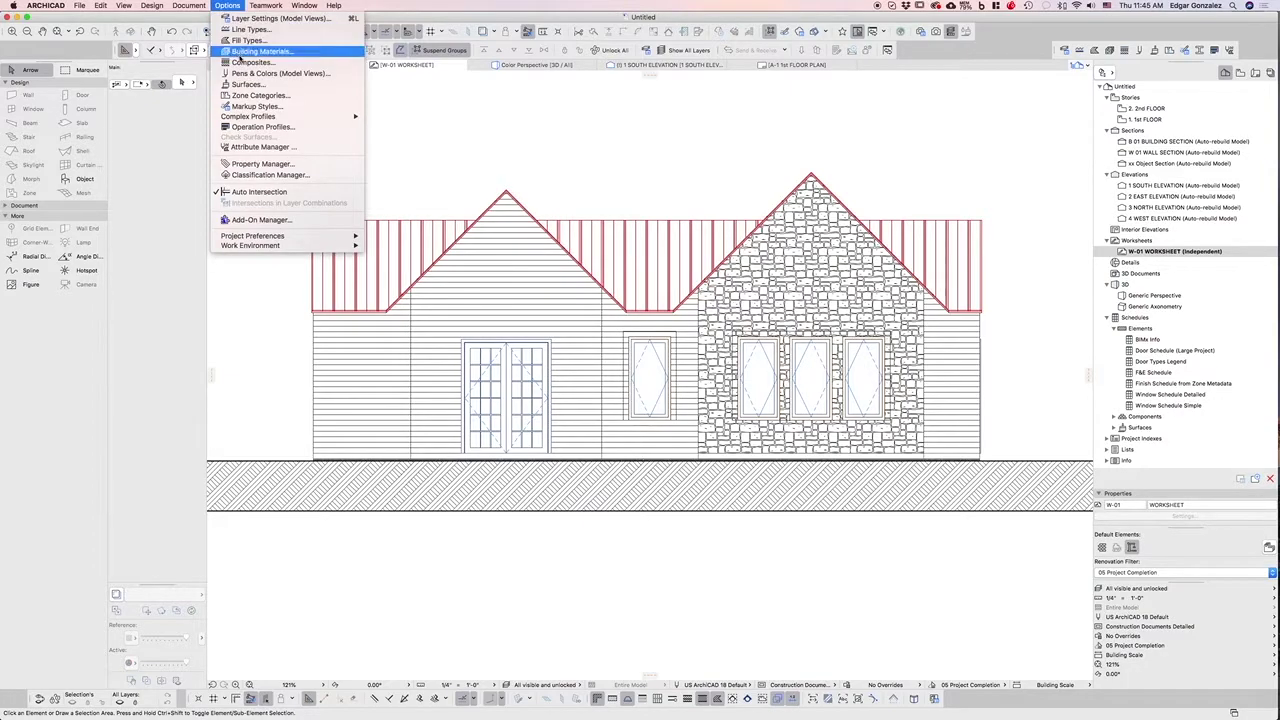
pyautogui.moveTo(190, 6)
pyautogui.moveTo(212, 51)
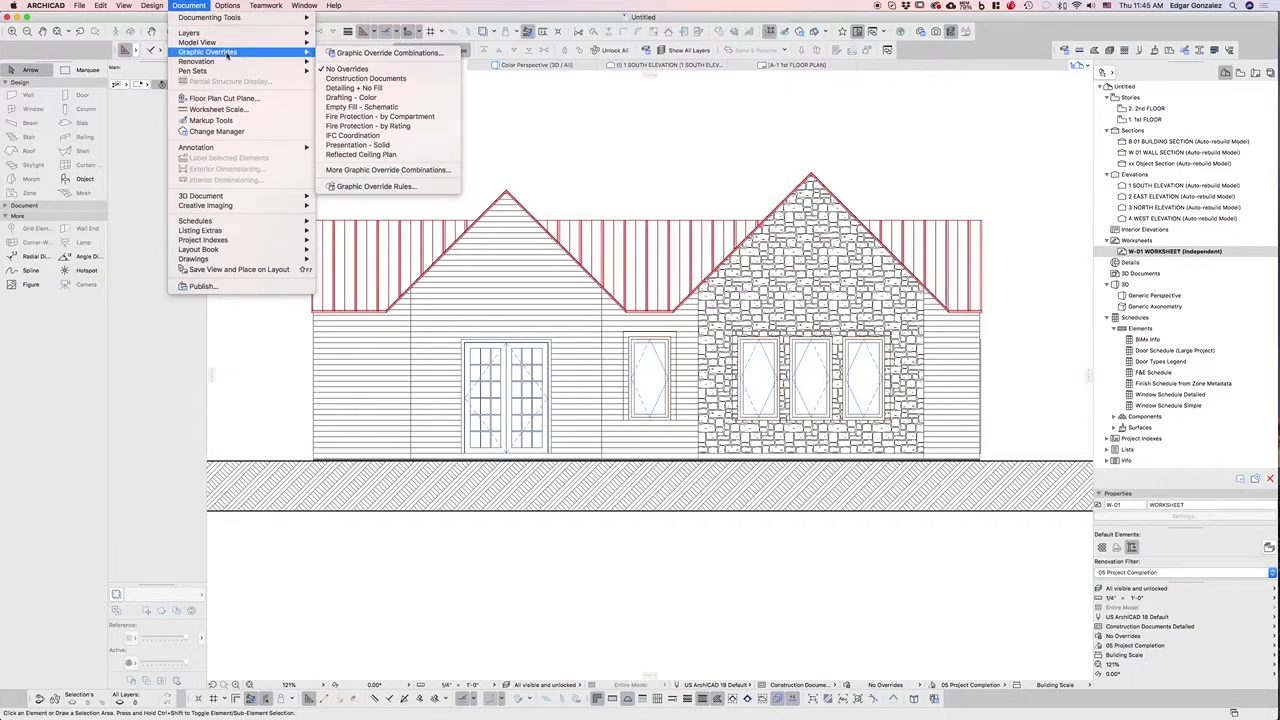
pyautogui.click(370, 49)
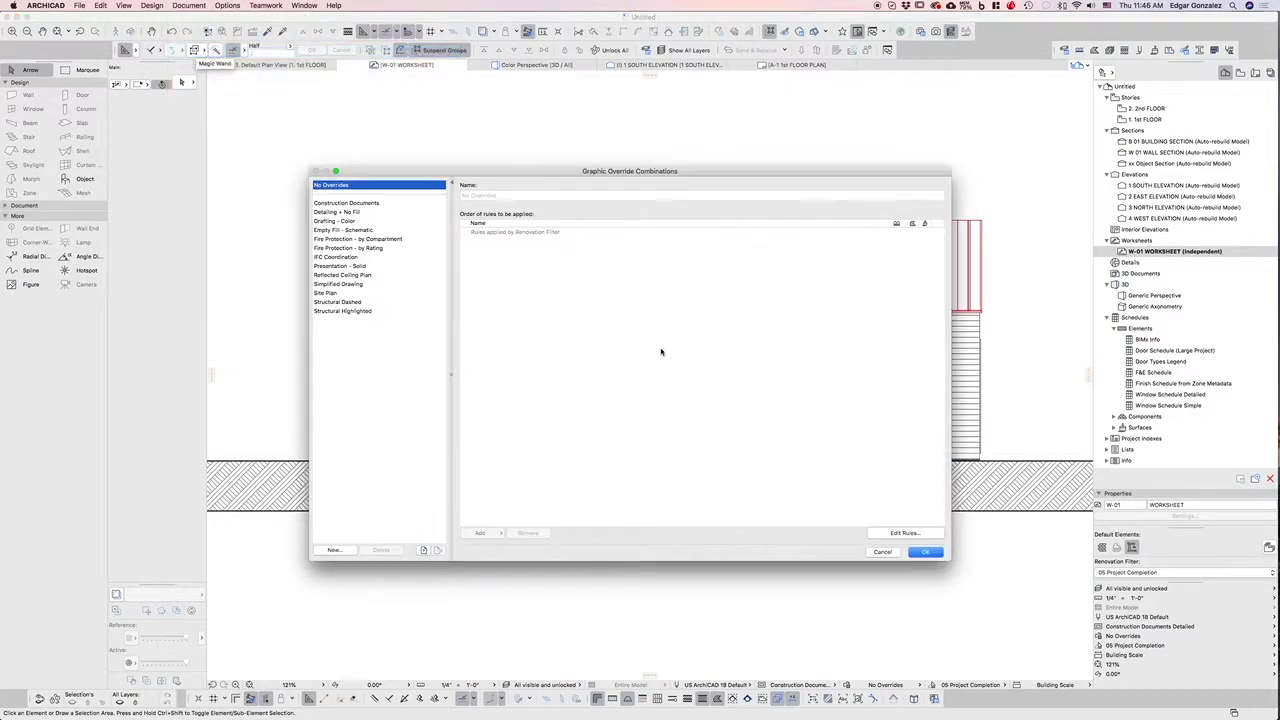
pyautogui.click(350, 239)
pyautogui.moveTo(333, 263); pyautogui.dragTo(339, 222)
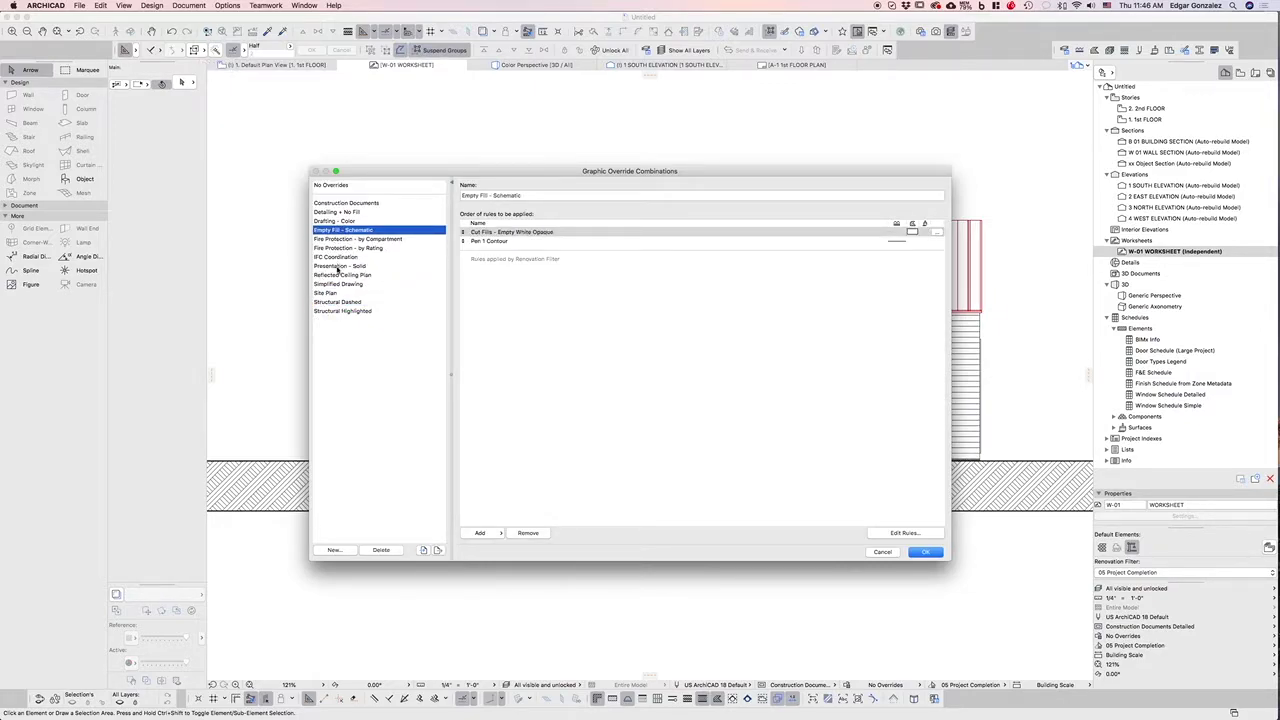
# Step: Start importing graphic override combinations and browse to the tutorial's Graphic Overrides folder
pyautogui.click(423, 550)
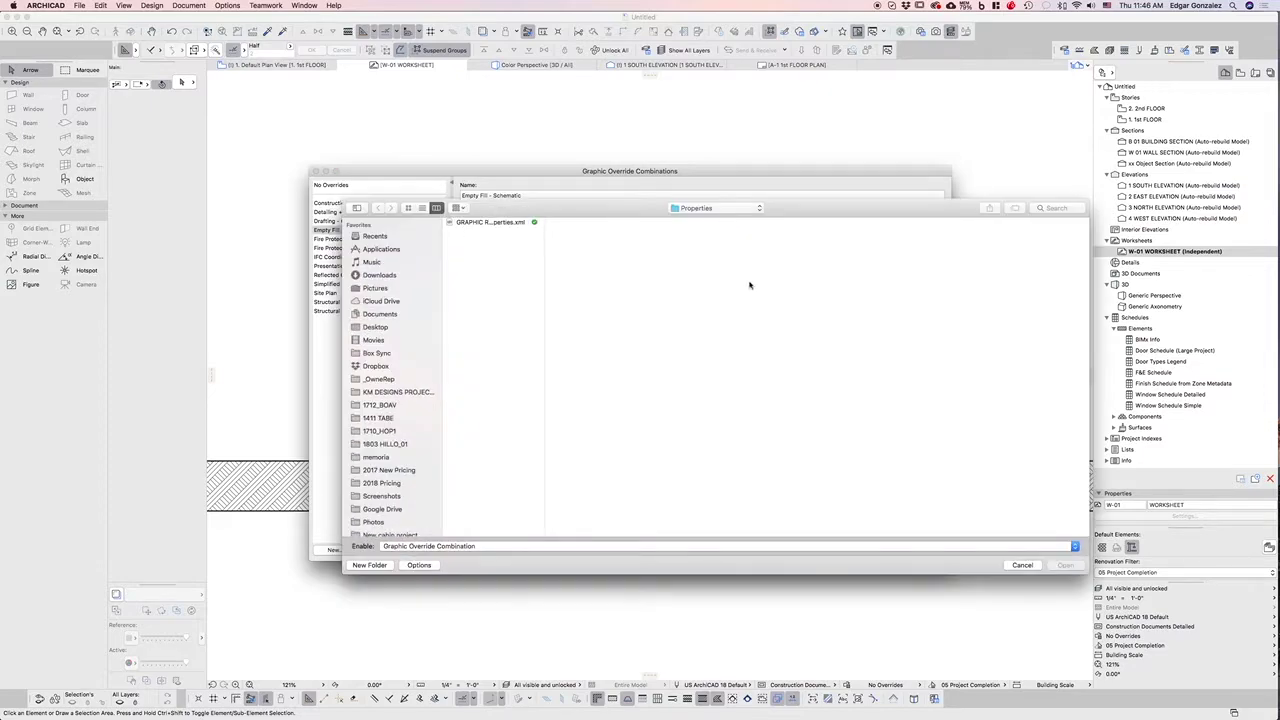
pyautogui.click(757, 210)
pyautogui.click(748, 218)
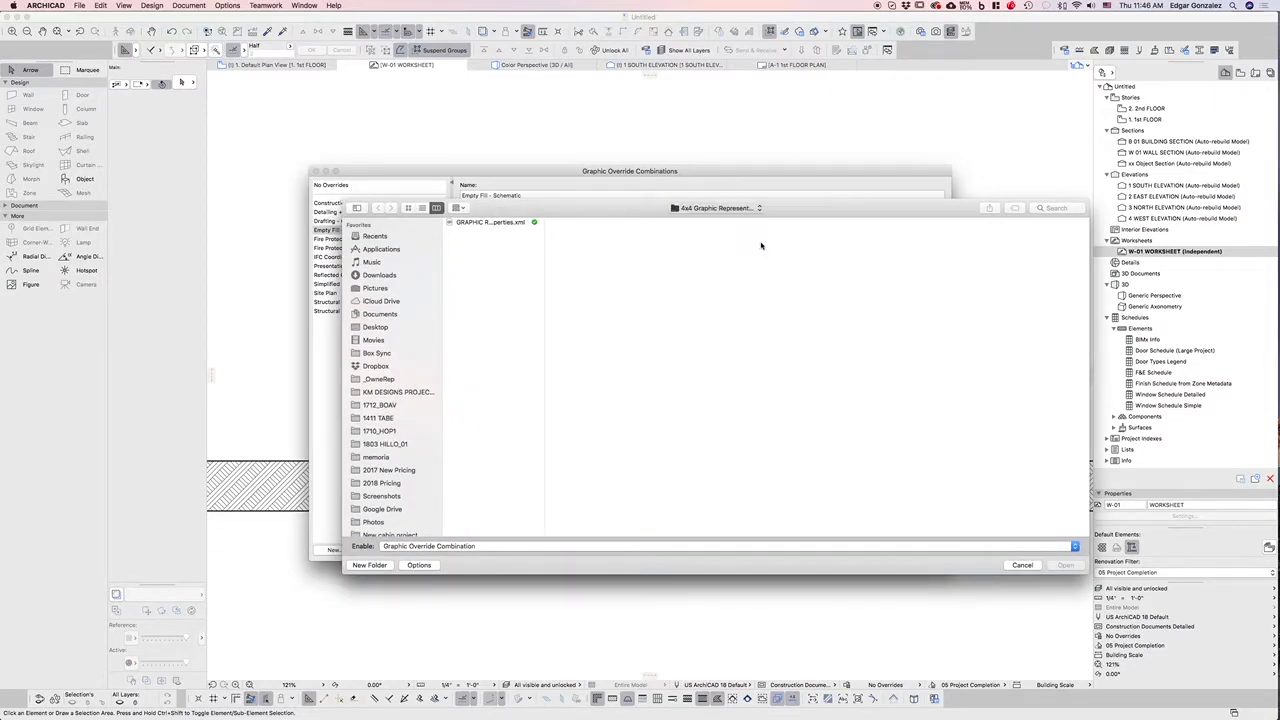
pyautogui.click(790, 258)
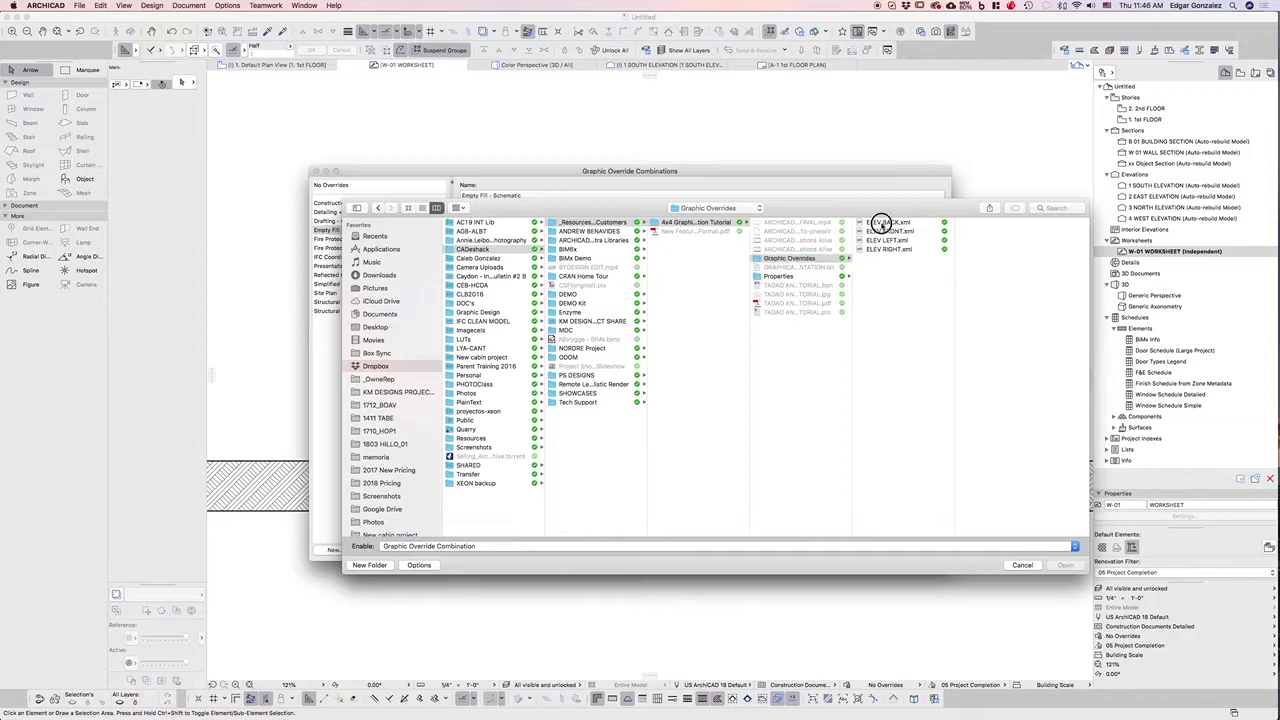
# Step: Import the four combination files ELEV BACK.xml, ELEV FRONT.xml, ELEV LEFT.xml and ELEV RIGHT.xml together
pyautogui.click(880, 222)
pyautogui.click(879, 232)
pyautogui.click(882, 249)
pyautogui.click(880, 222)
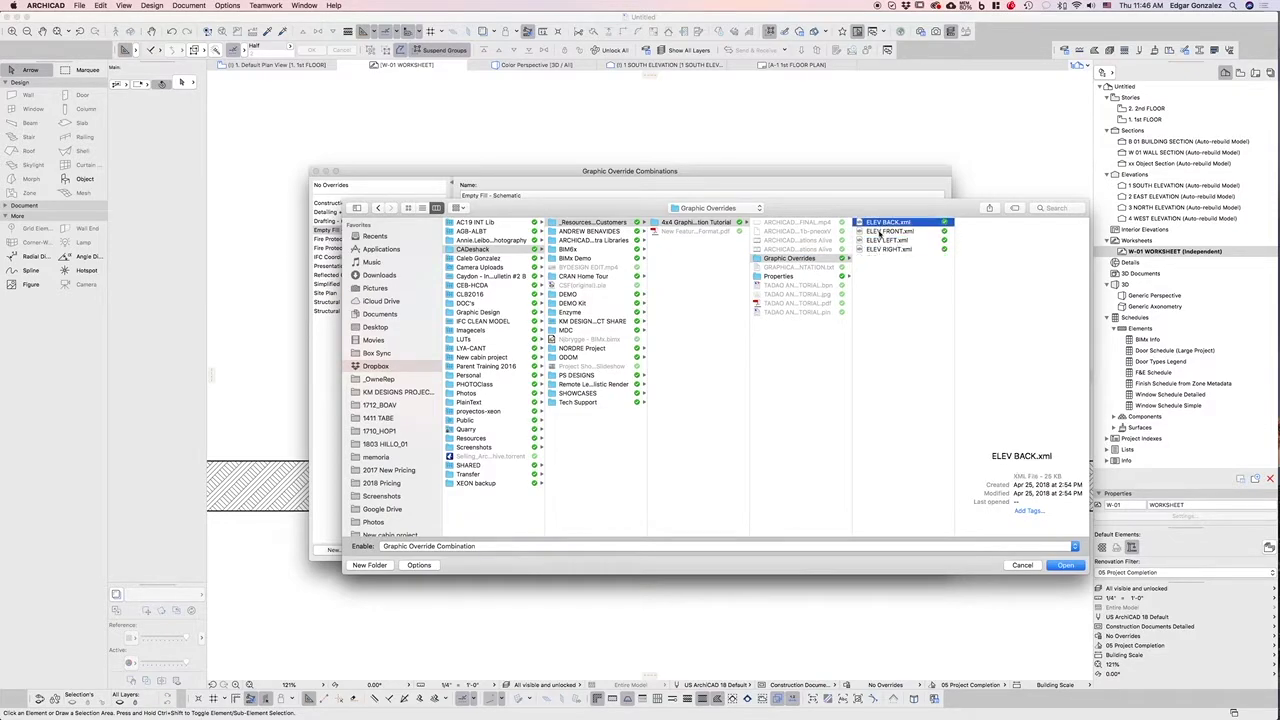
pyautogui.click(880, 231)
pyautogui.click(881, 241)
pyautogui.click(882, 249)
pyautogui.click(884, 222)
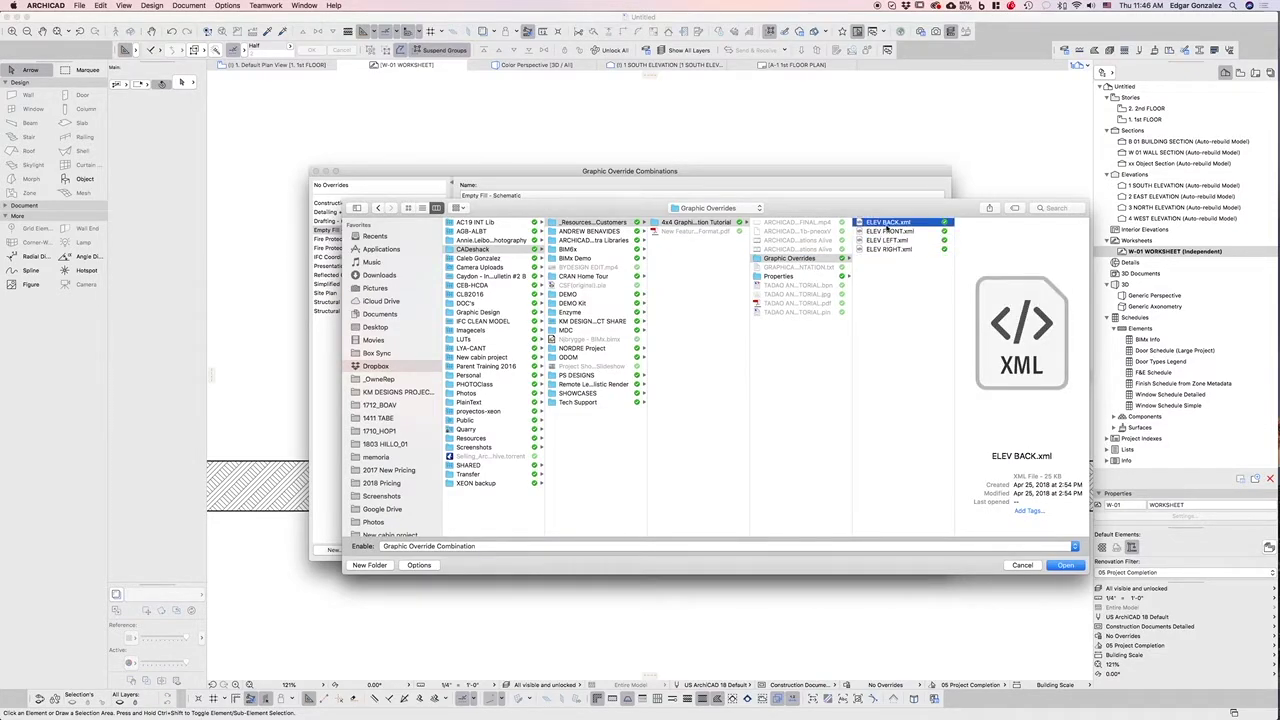
pyautogui.keyDown('shift'); pyautogui.click(883, 250); pyautogui.keyUp('shift')
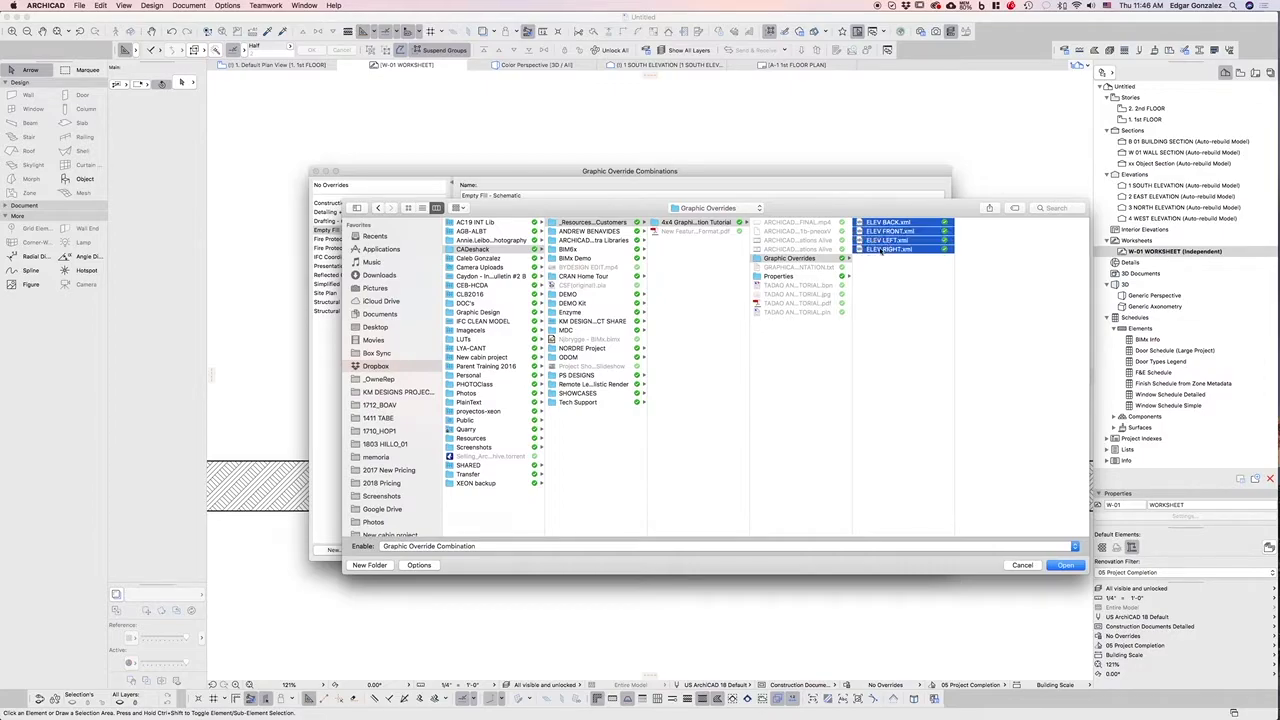
pyautogui.click(1066, 566)
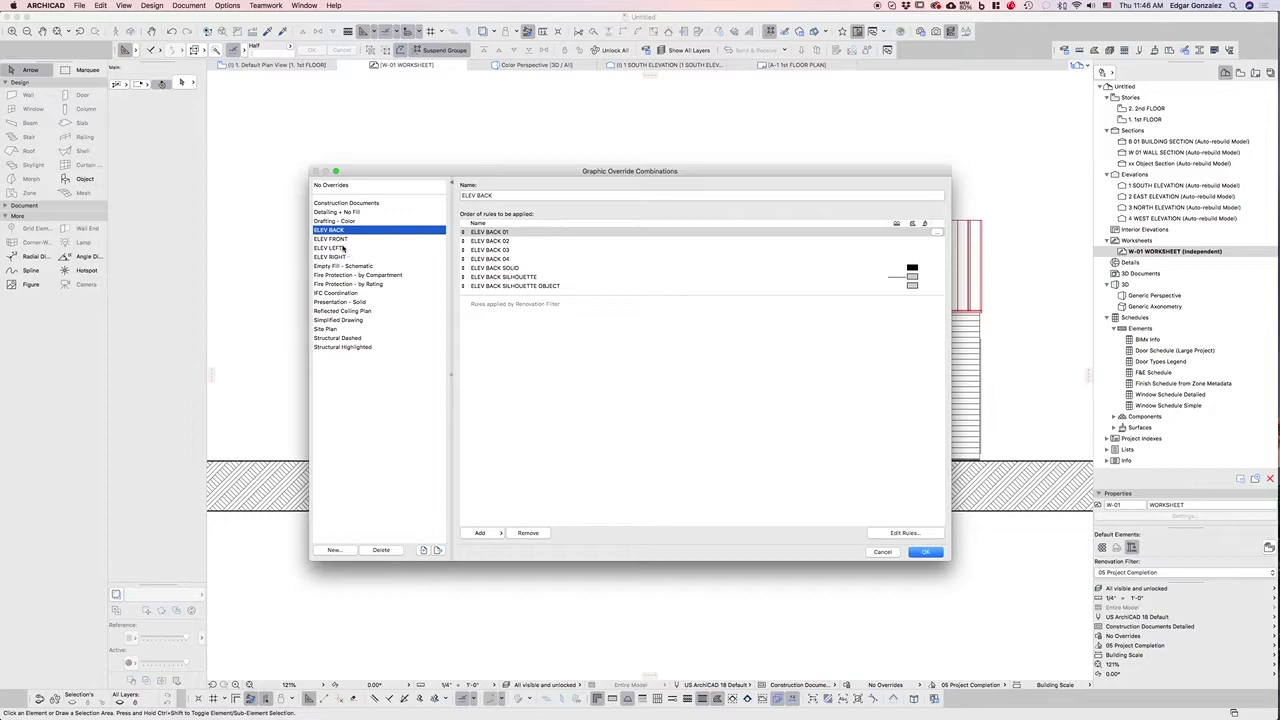
# Step: Review the rules of the imported ELEV FRONT, LEFT and RIGHT combinations and accept the graphic override changes
pyautogui.click(344, 248)
pyautogui.click(335, 239)
pyautogui.click(332, 249)
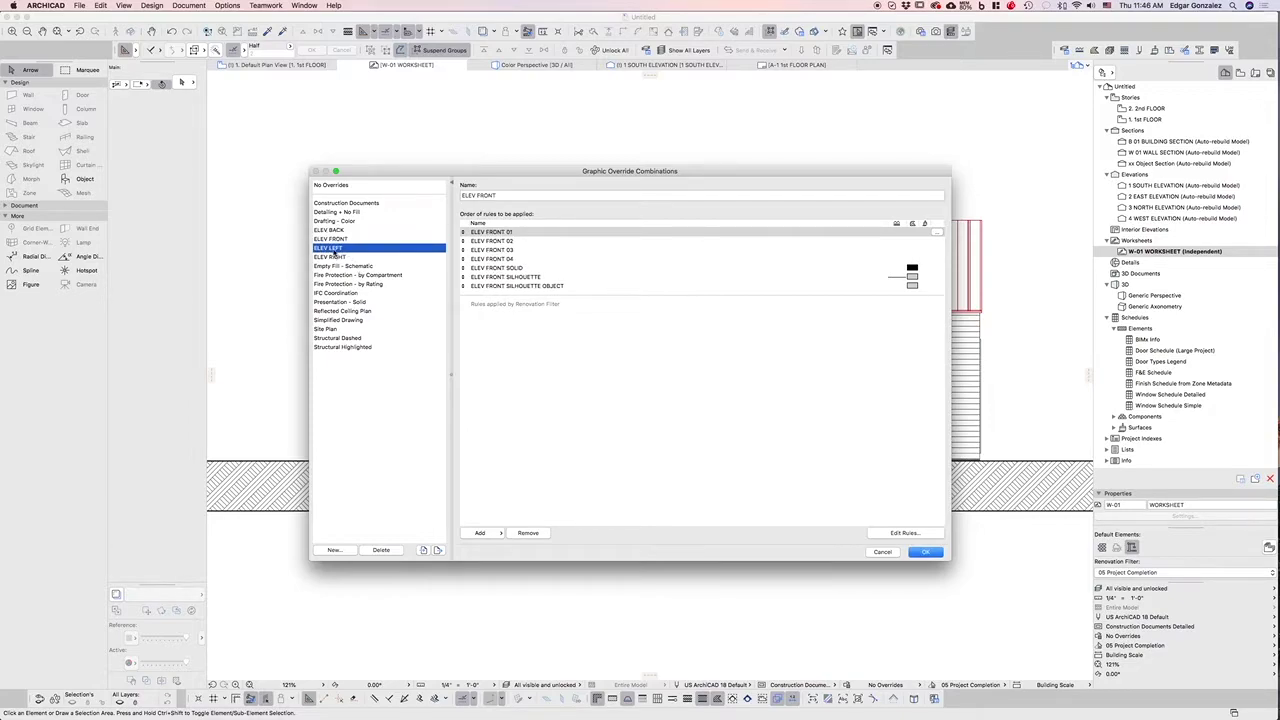
pyautogui.click(336, 258)
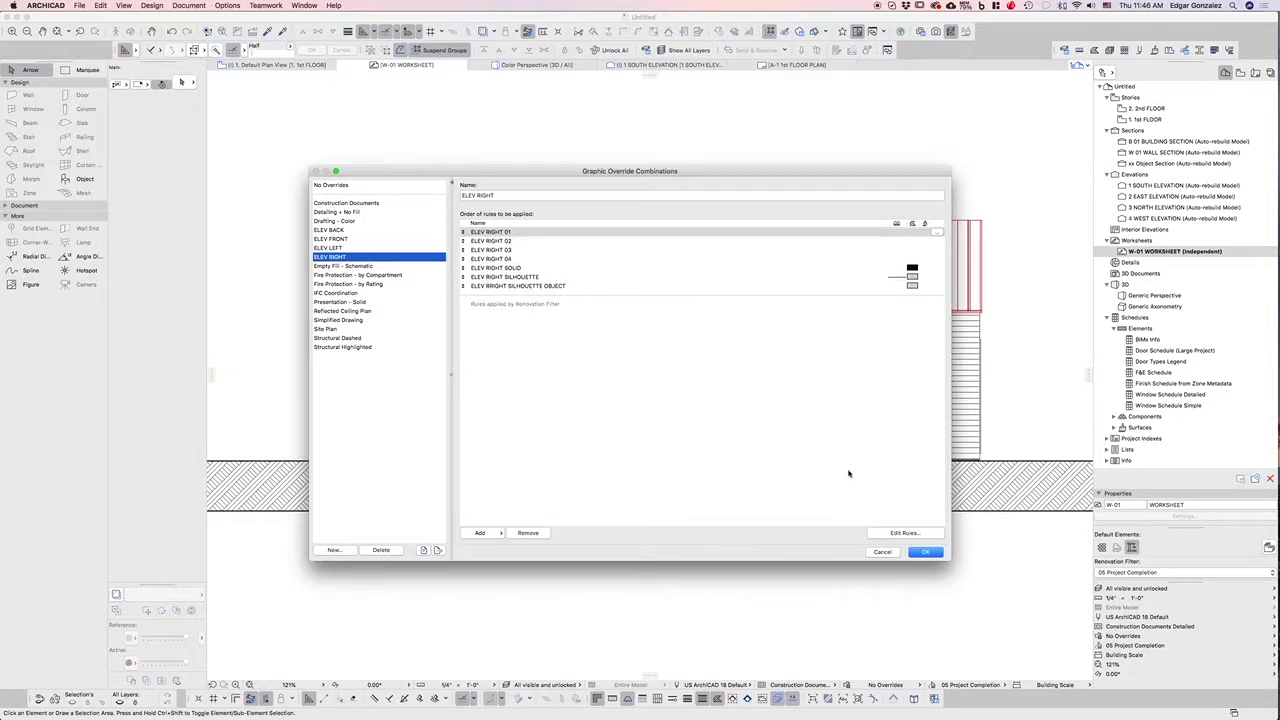
pyautogui.click(930, 552)
pyautogui.click(488, 241)
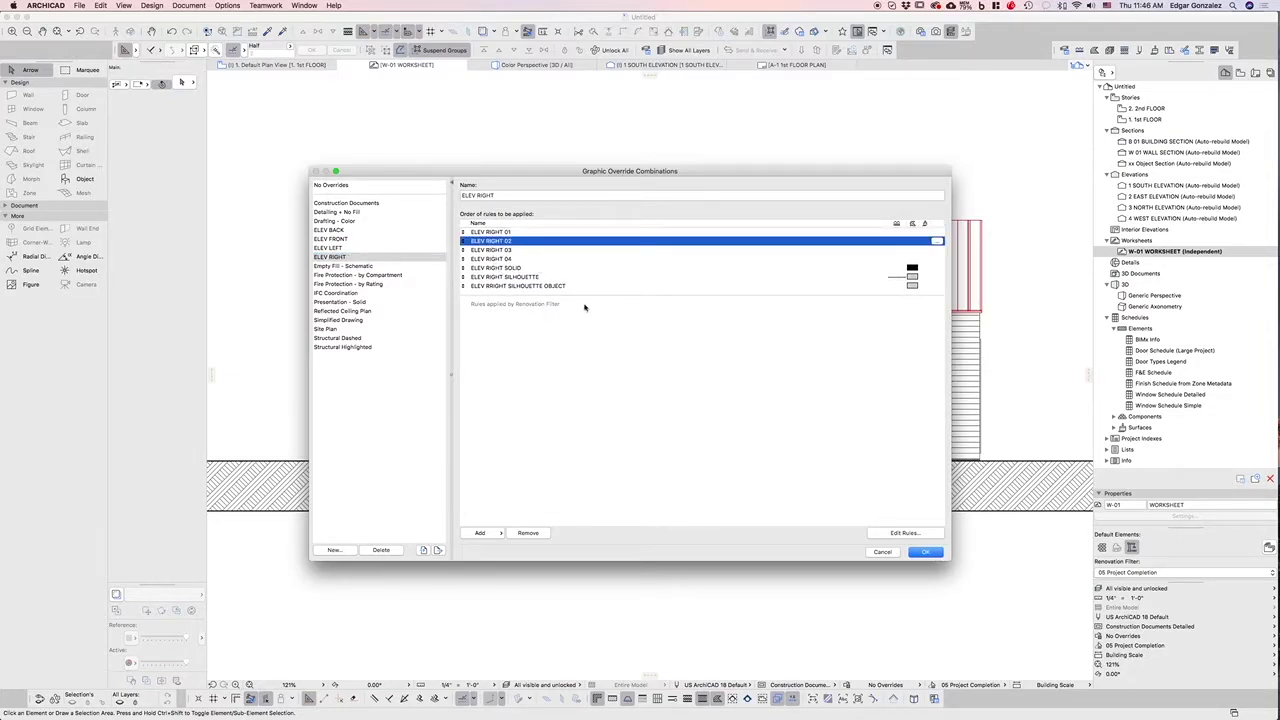
pyautogui.click(929, 552)
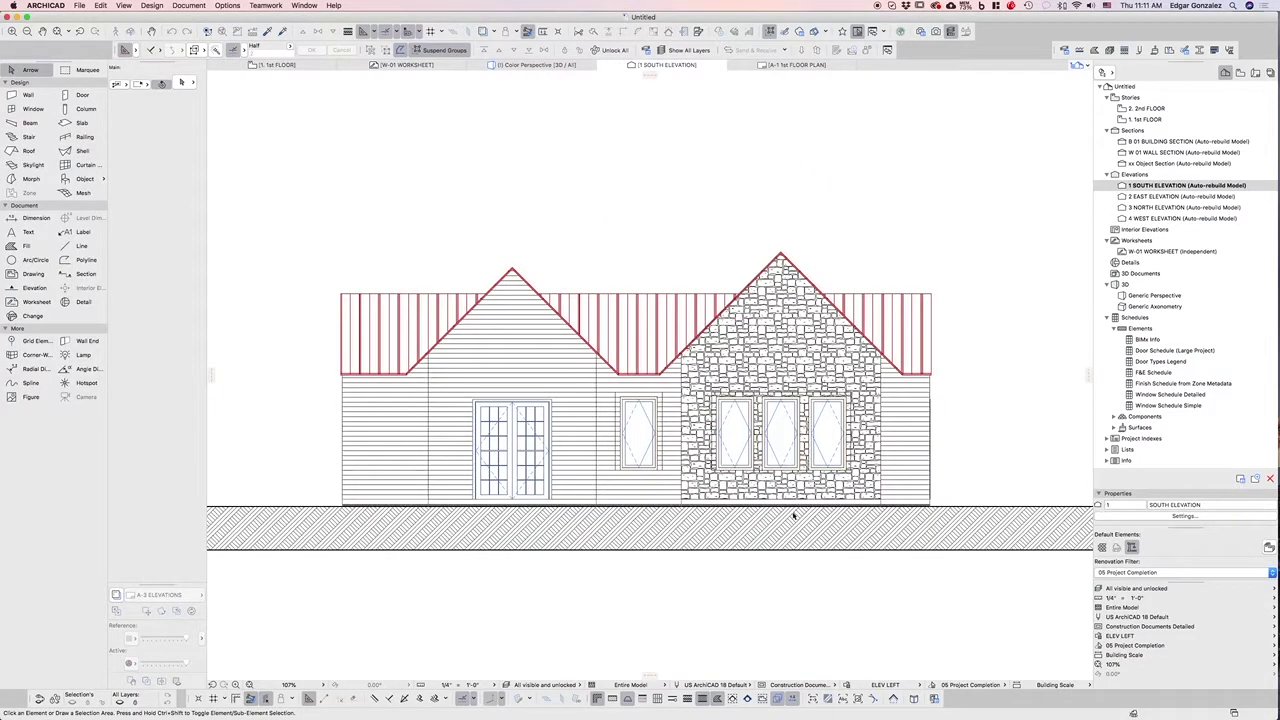
# Step: Apply the ELEV FRONT graphic override combination to the South Elevation
pyautogui.click(885, 684)
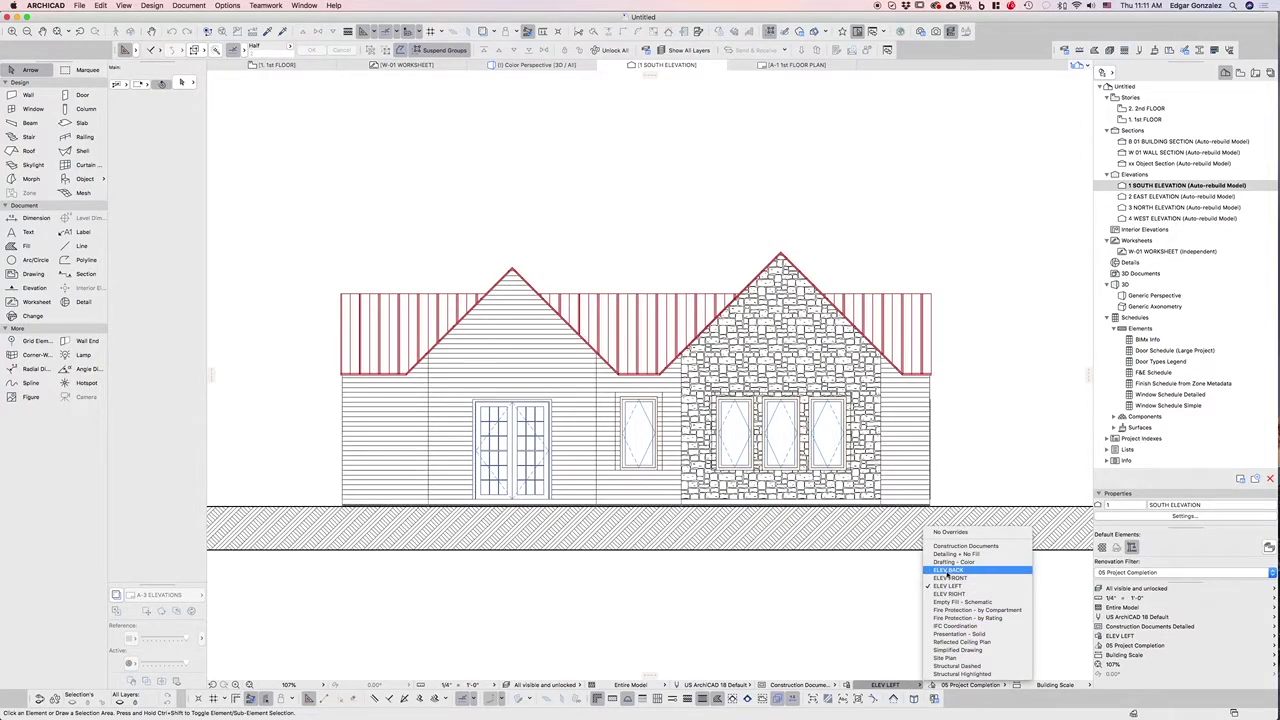
pyautogui.click(947, 582)
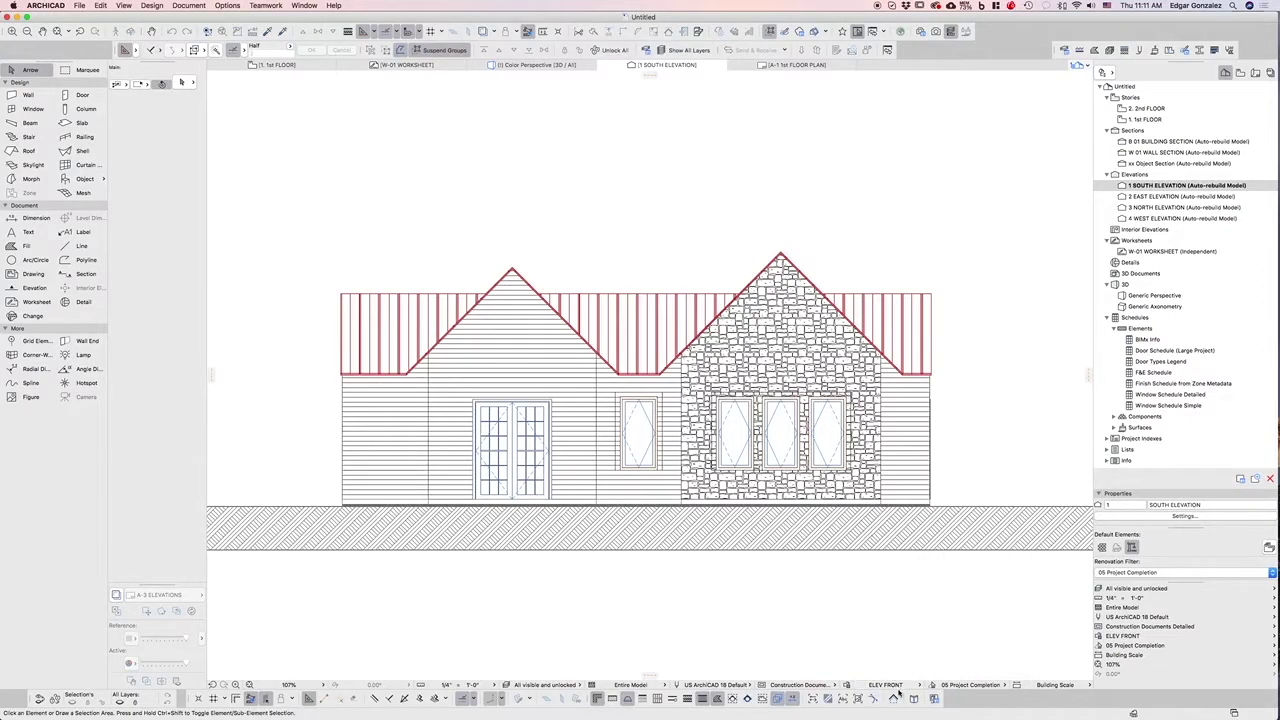
pyautogui.click(885, 684)
pyautogui.click(945, 580)
pyautogui.click(917, 686)
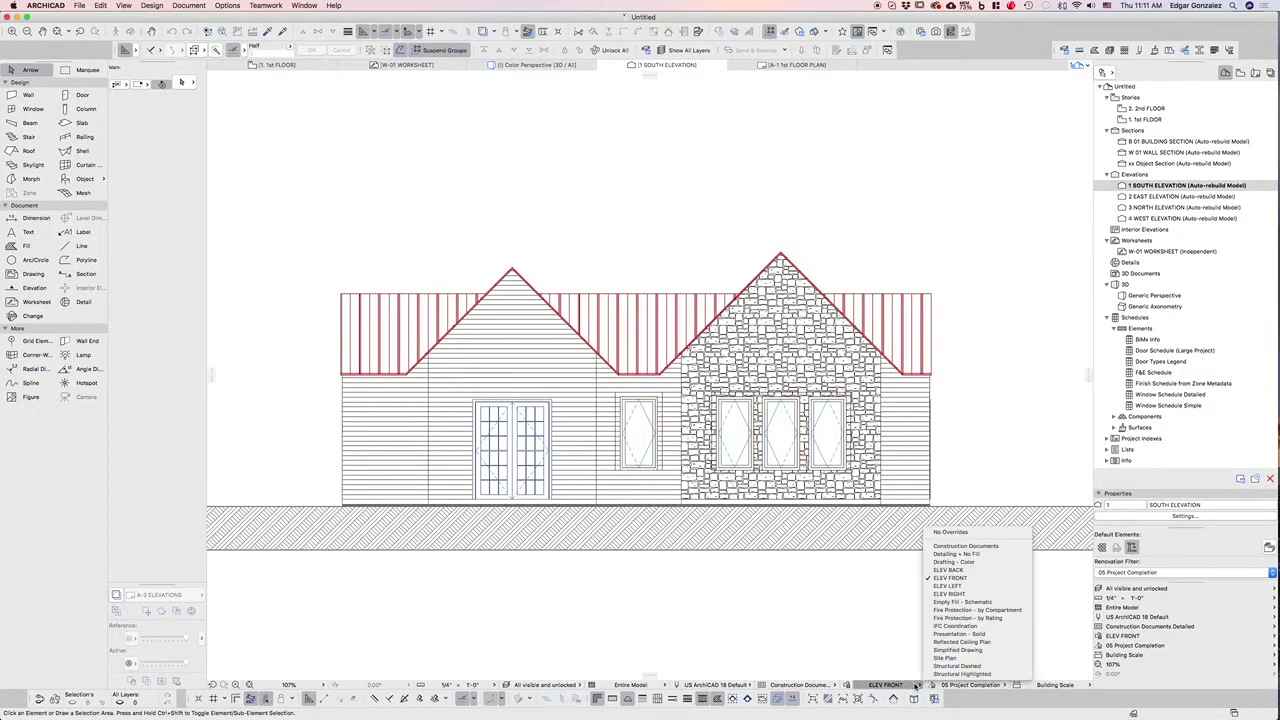
pyautogui.click(886, 614)
# Step: Select the gabled siding wall around the double doors and check which override combination is active, then clear the selection
pyautogui.click(578, 393)
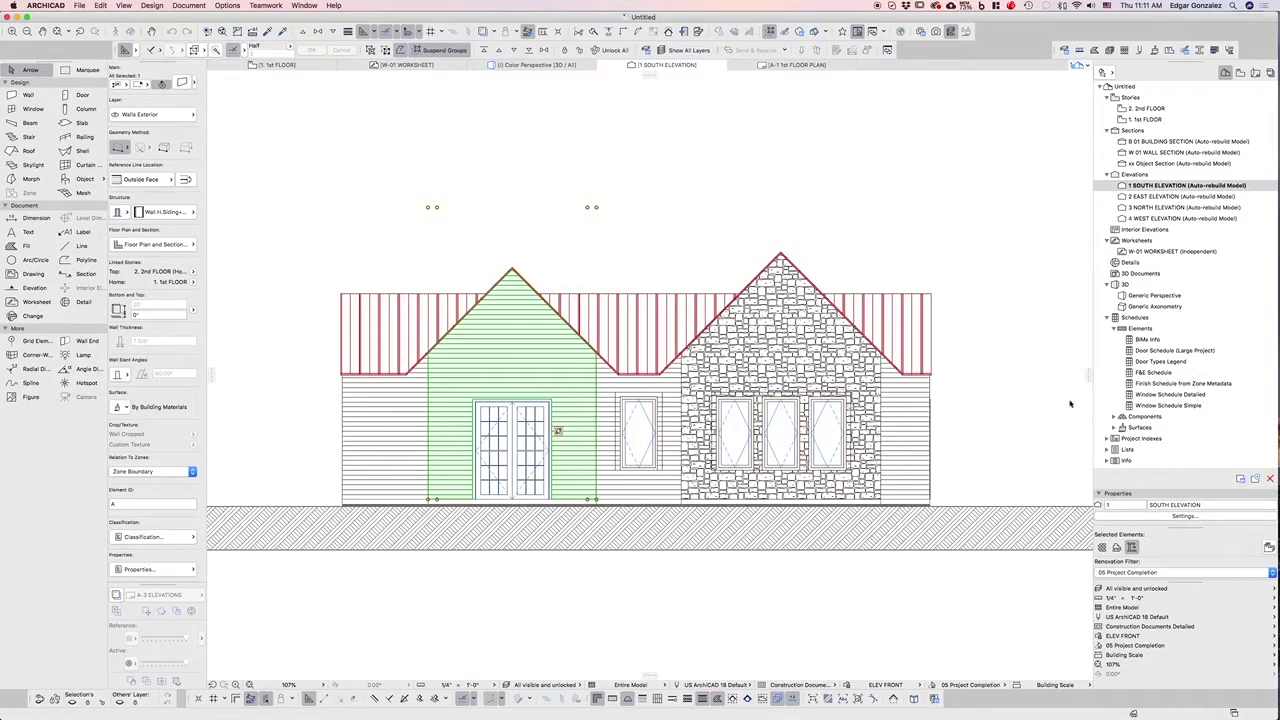
pyautogui.press('Escape')
pyautogui.click(594, 414)
pyautogui.click(885, 685)
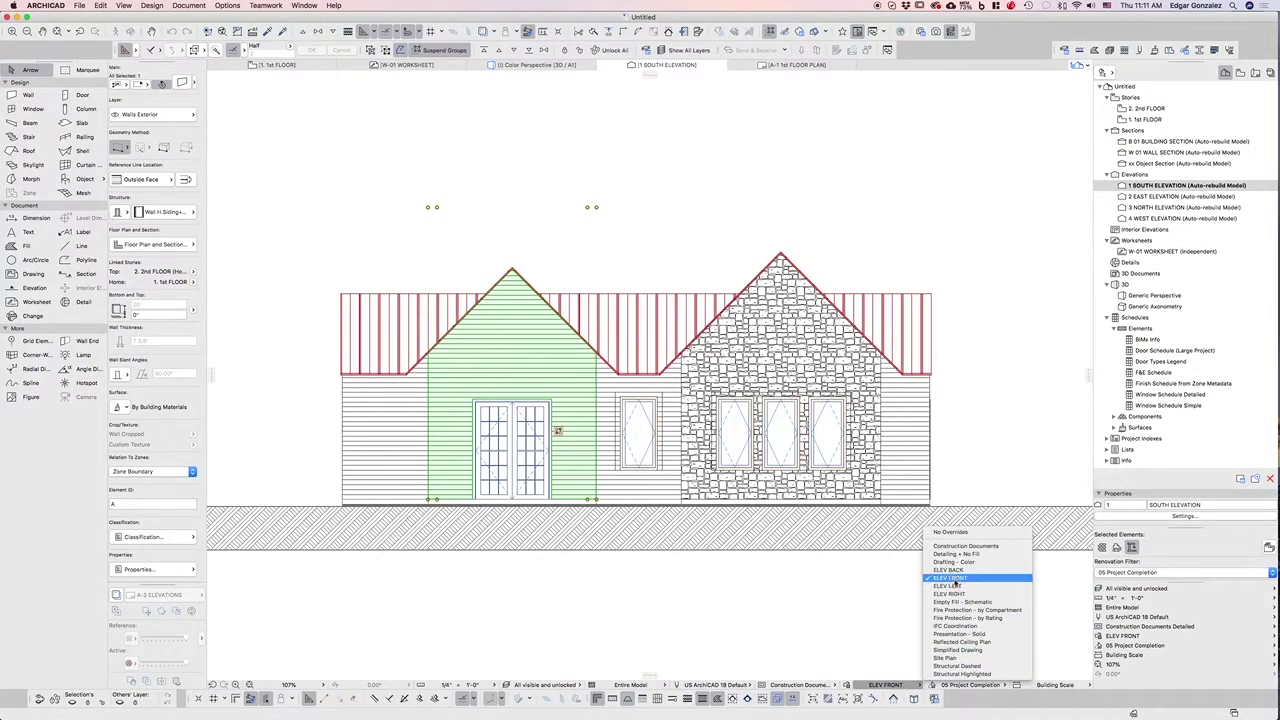
pyautogui.click(871, 591)
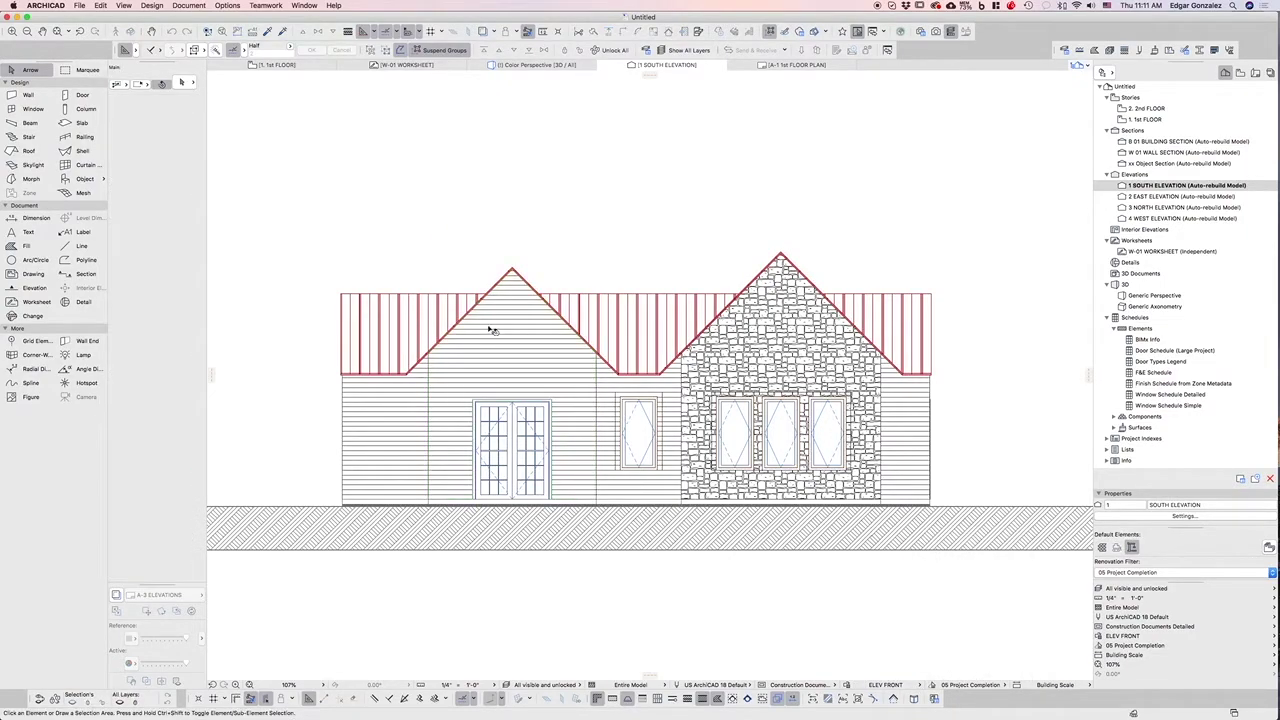
# Step: Turn on True Line Weight for the on-screen display and verify that the option is enabled
pyautogui.click(124, 6)
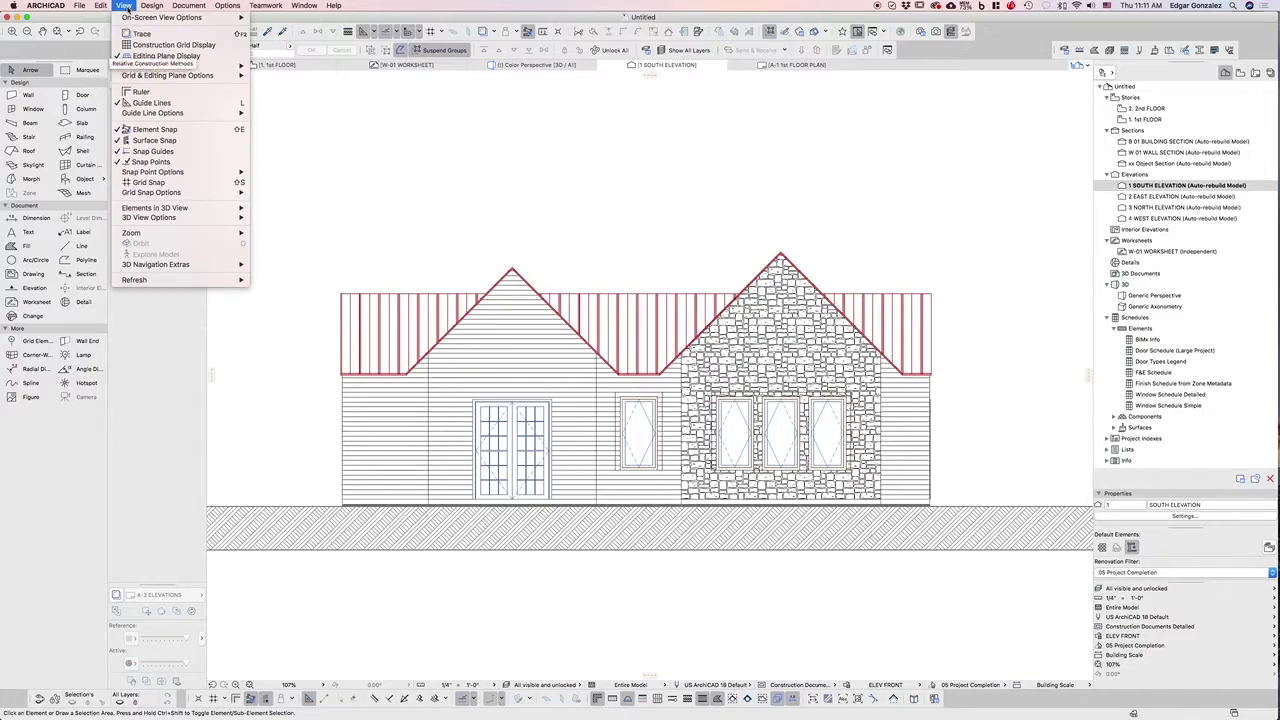
pyautogui.moveTo(142, 19)
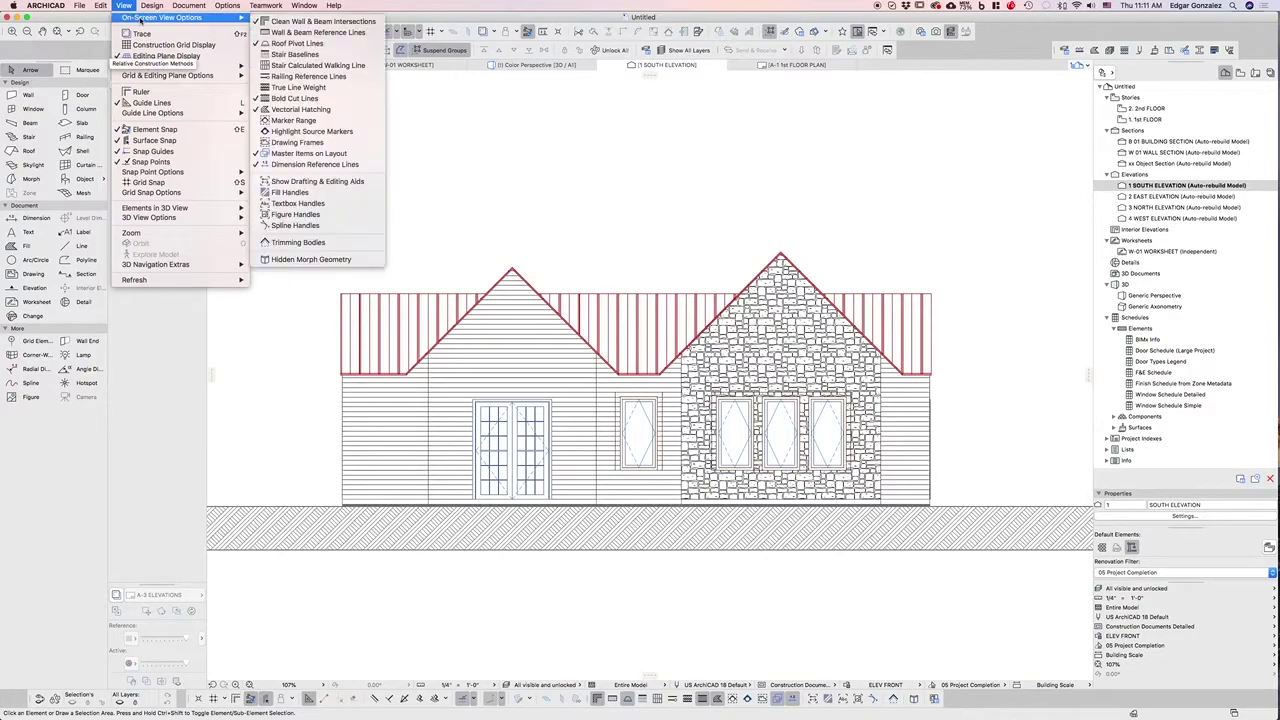
pyautogui.click(300, 88)
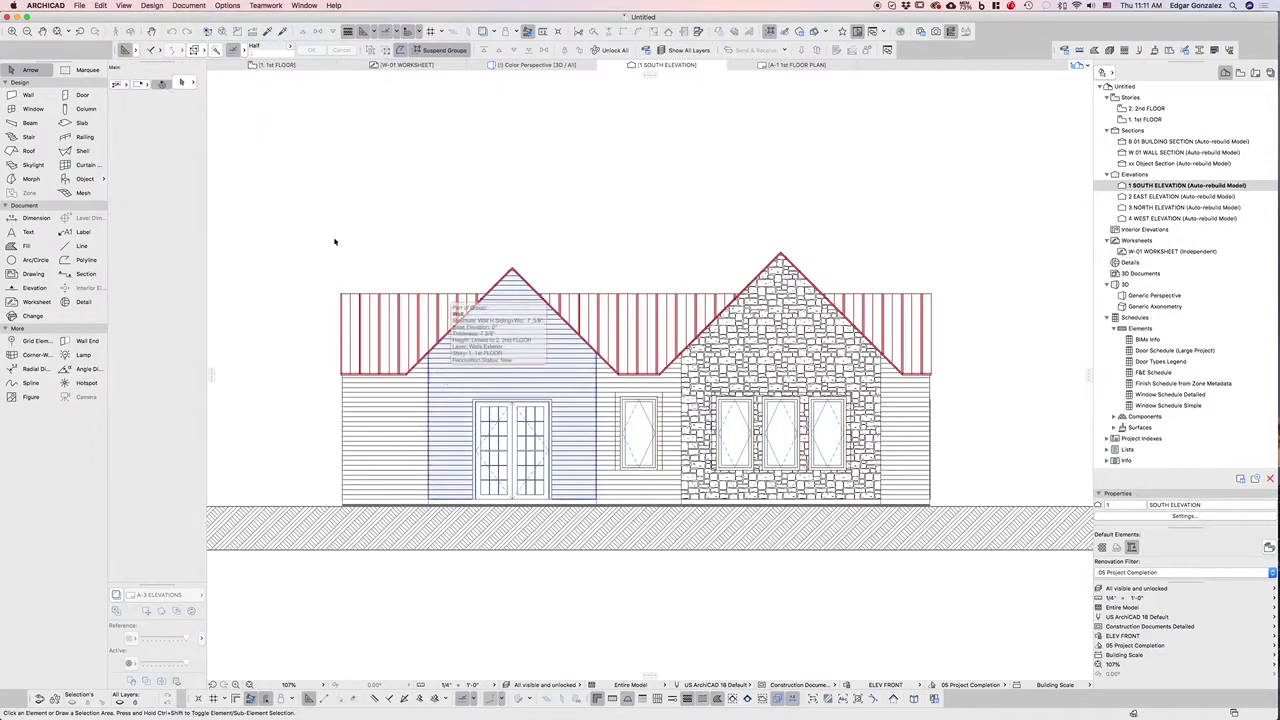
pyautogui.click(124, 6)
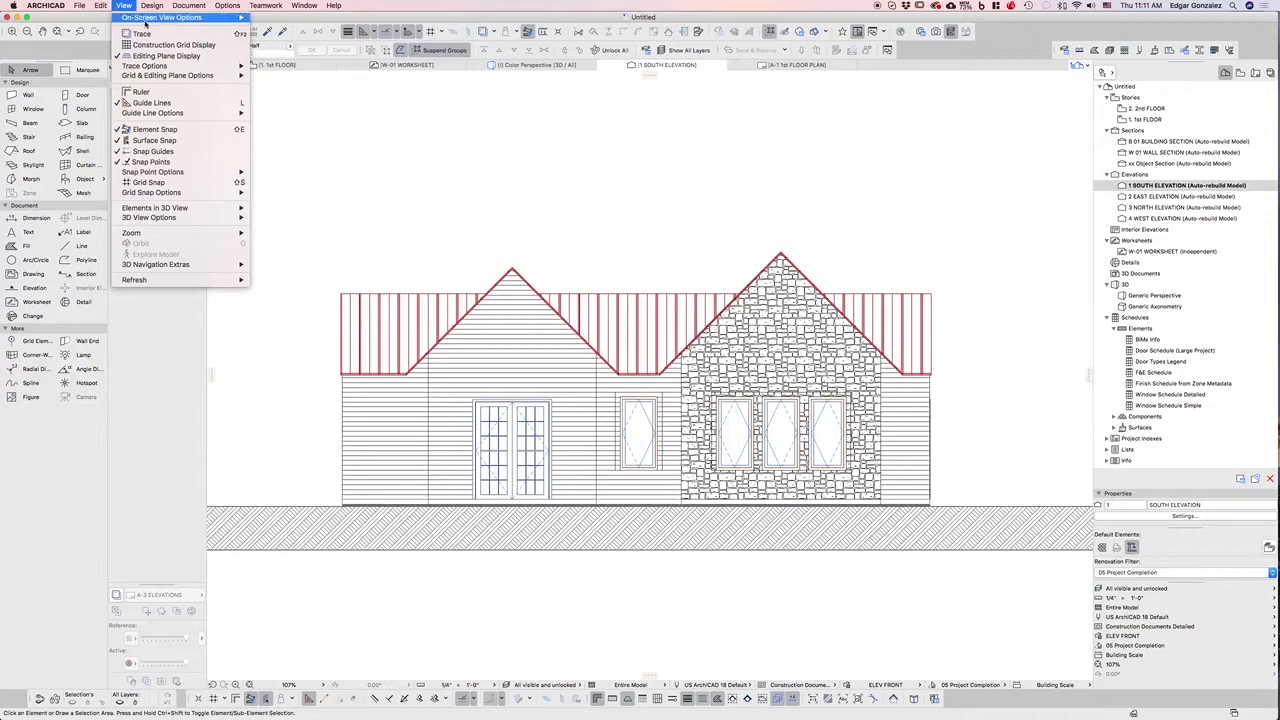
pyautogui.moveTo(150, 18)
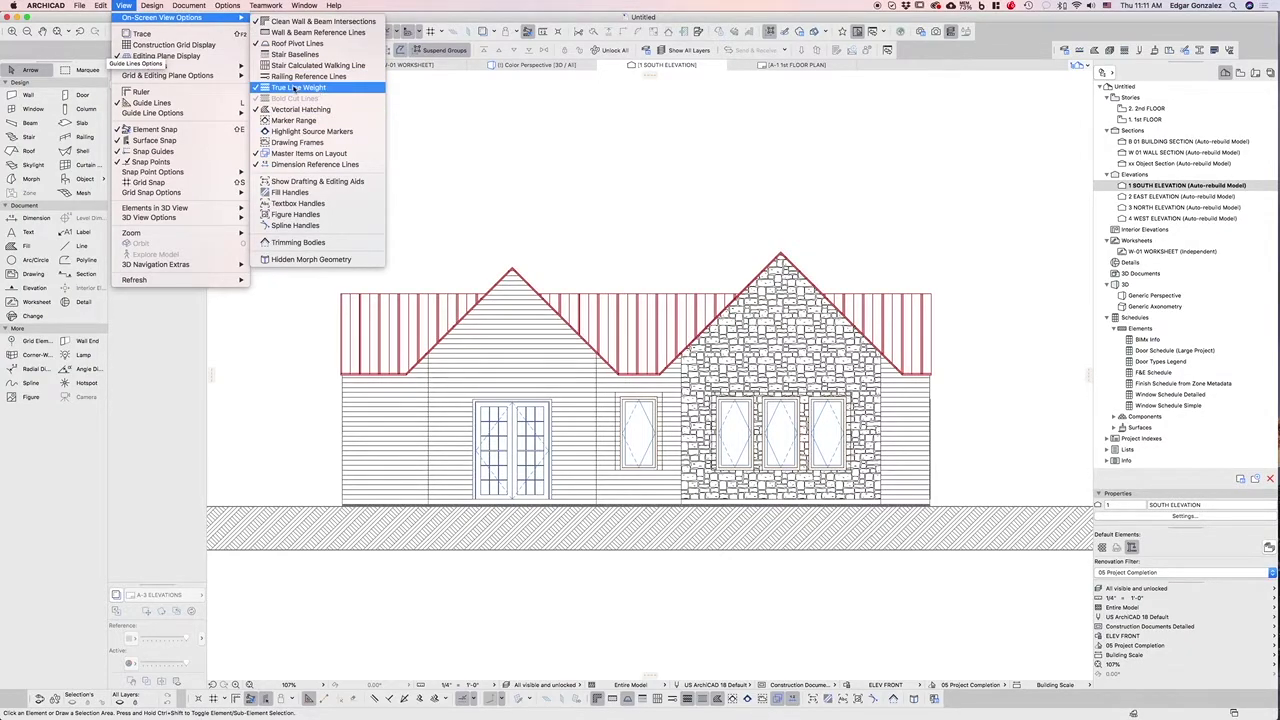
pyautogui.click(540, 194)
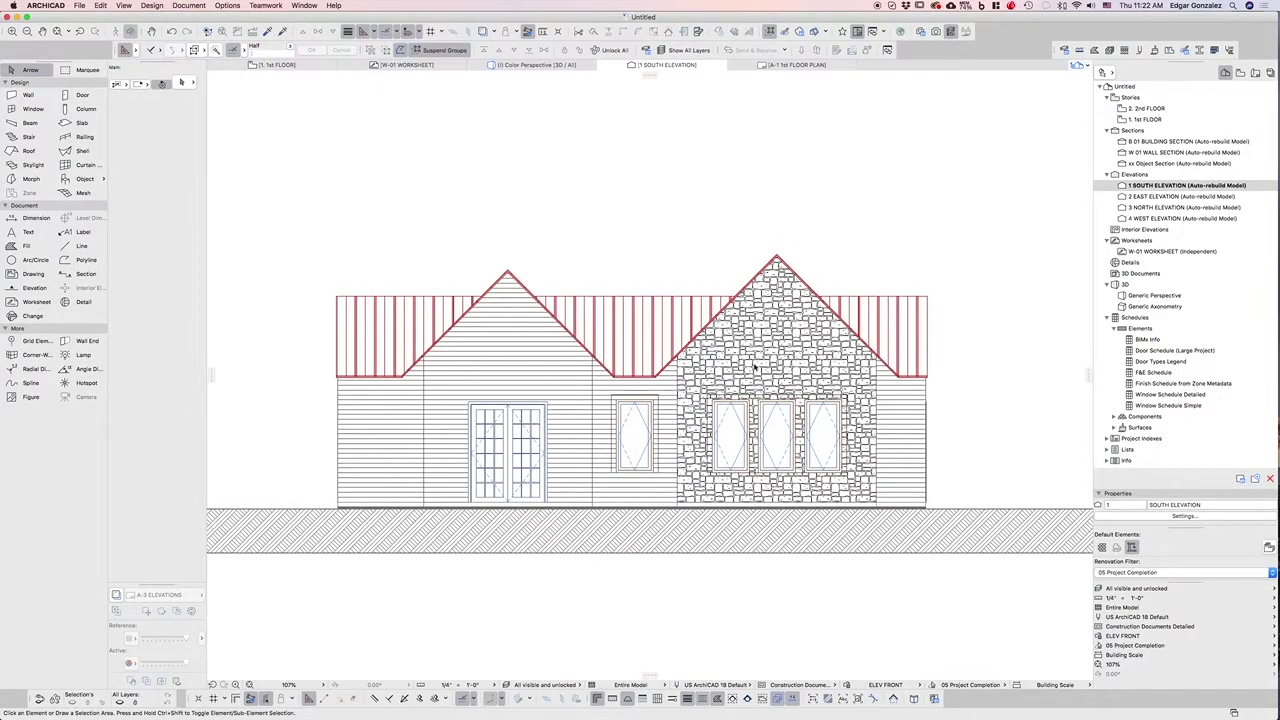
# Step: With the ELEV FRONT combination active, set the ELEV FRONT property of all walls to Thickness 03 and deselect them
pyautogui.click(903, 686)
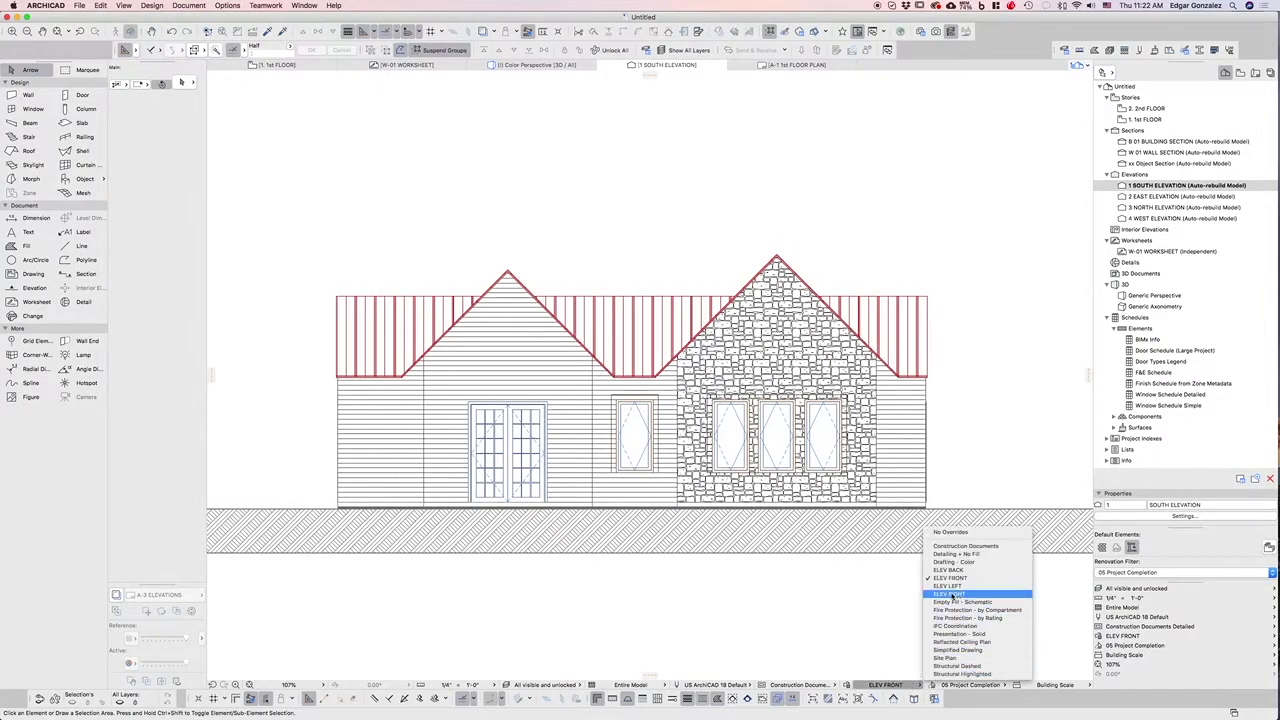
pyautogui.click(955, 577)
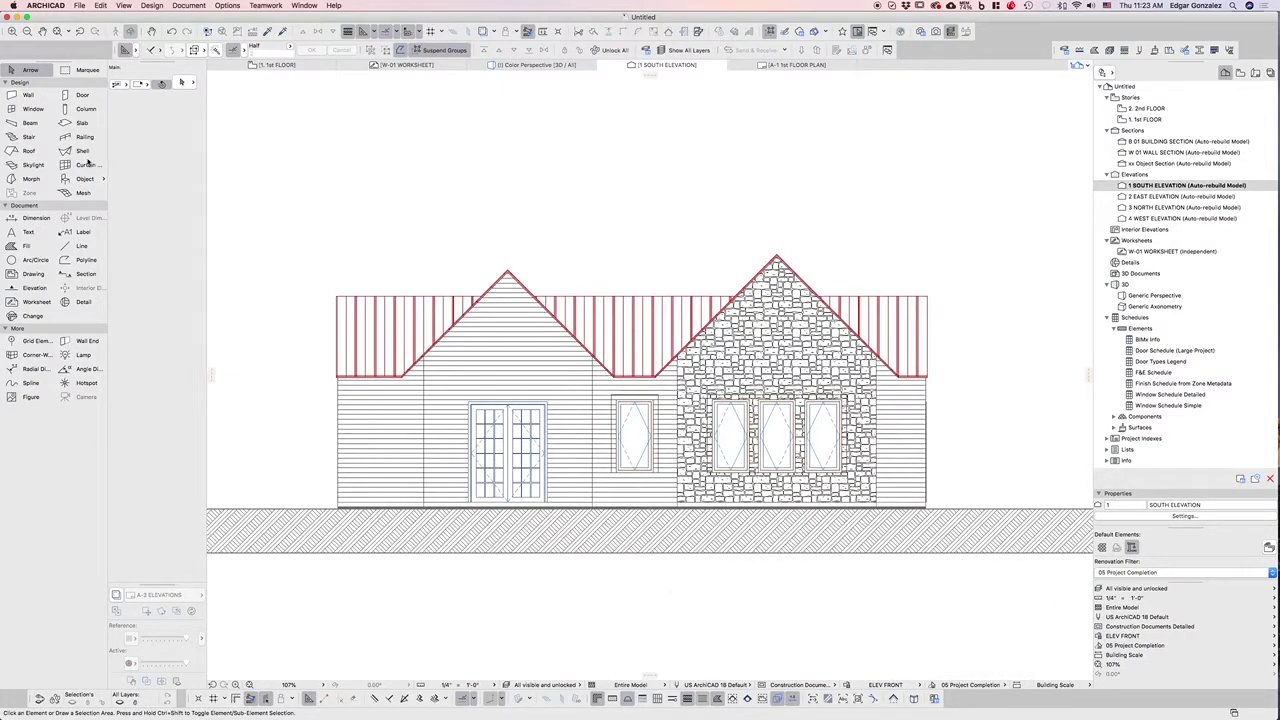
pyautogui.click(28, 95)
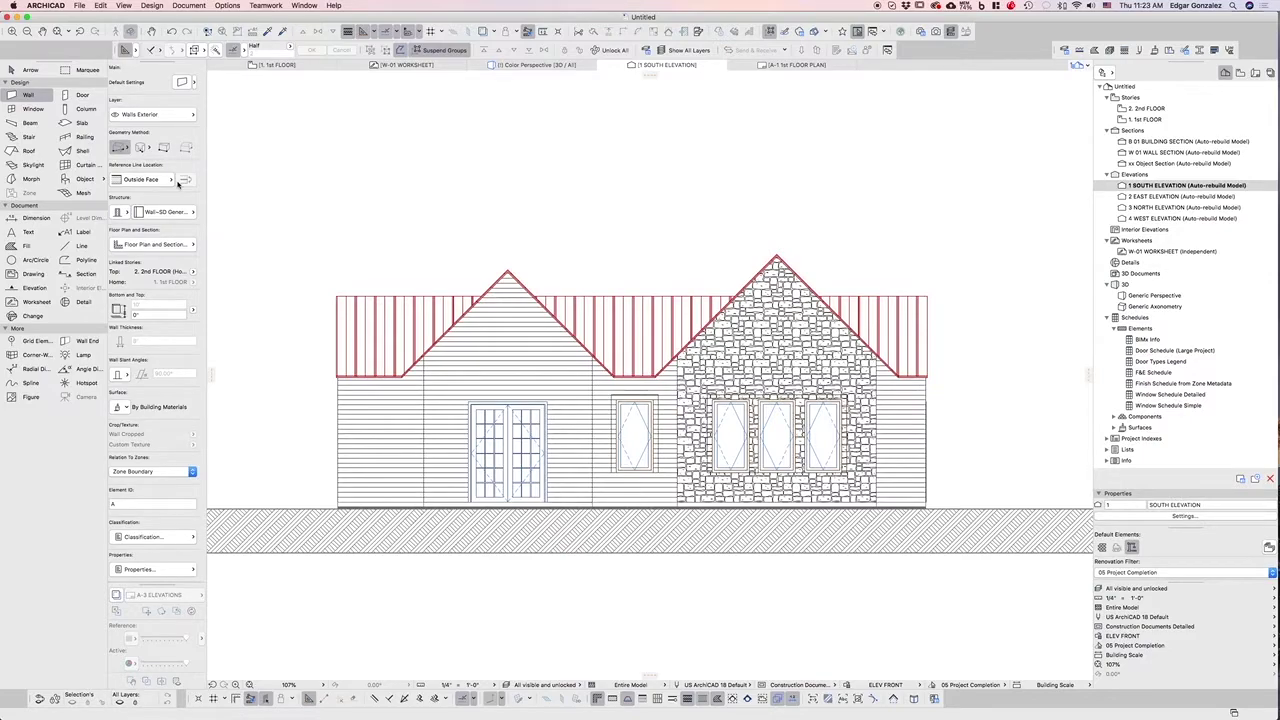
pyautogui.press('super+a')
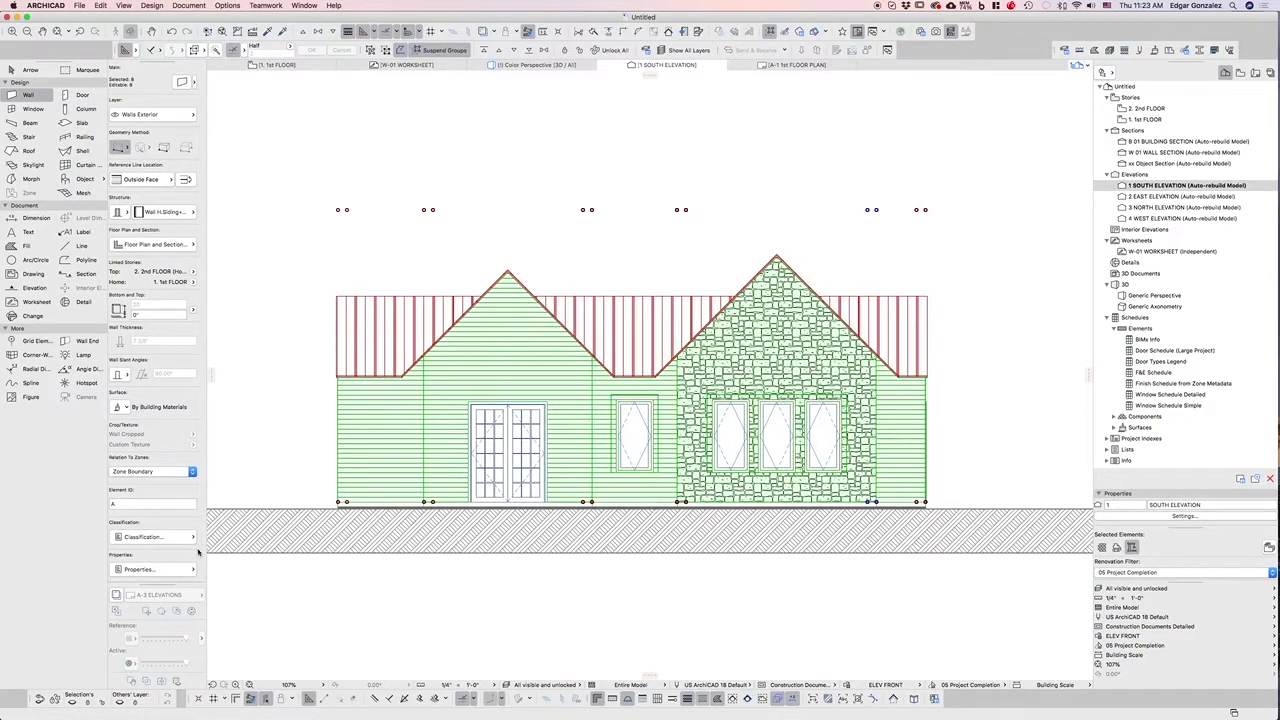
pyautogui.click(190, 568)
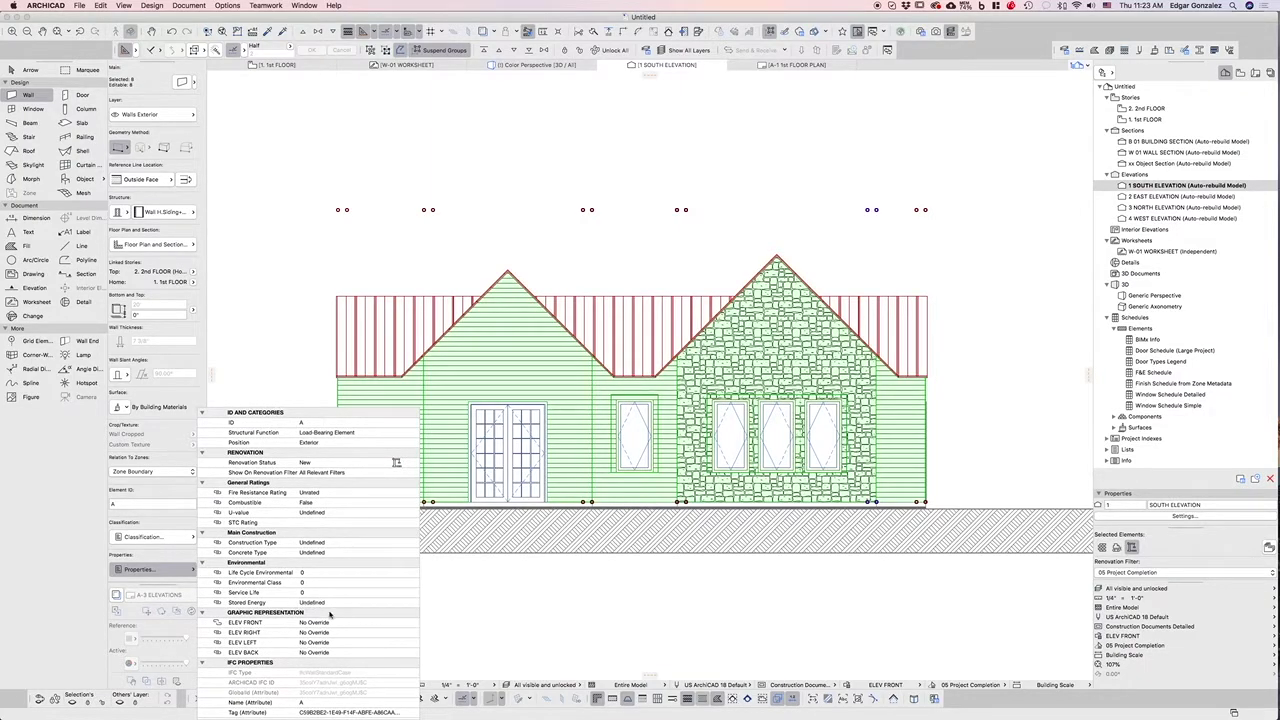
pyautogui.click(278, 623)
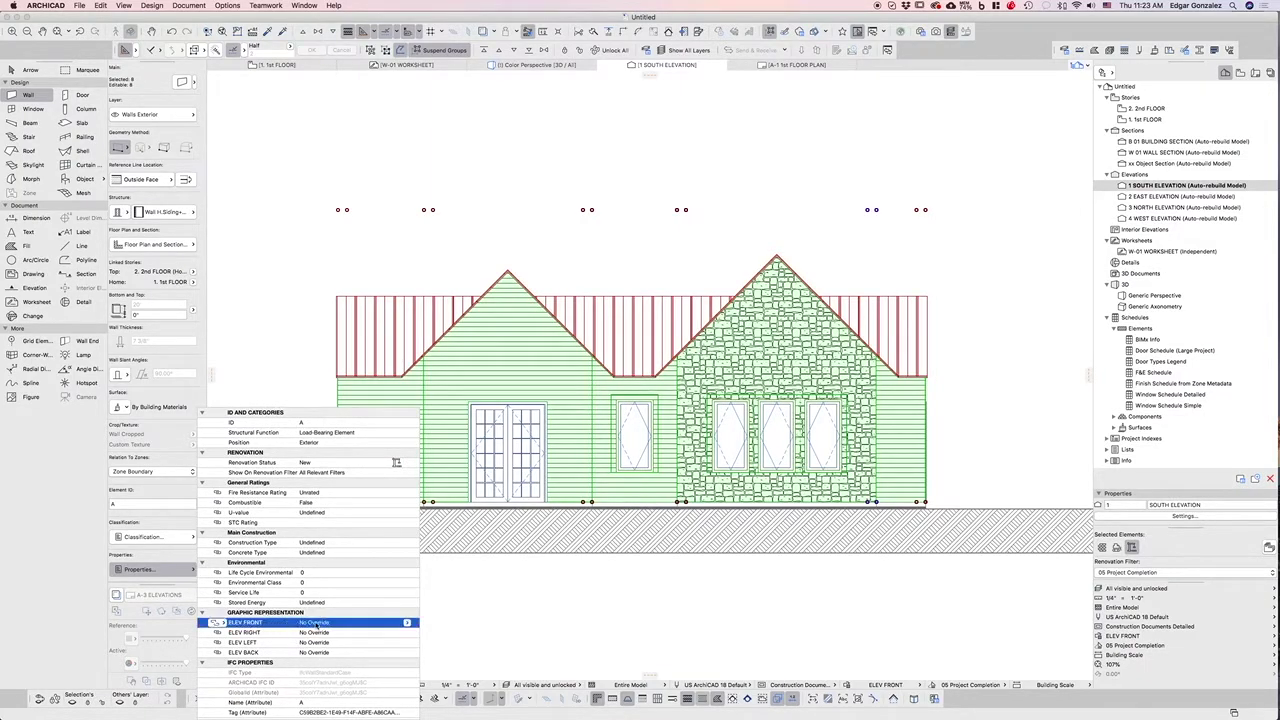
pyautogui.click(406, 623)
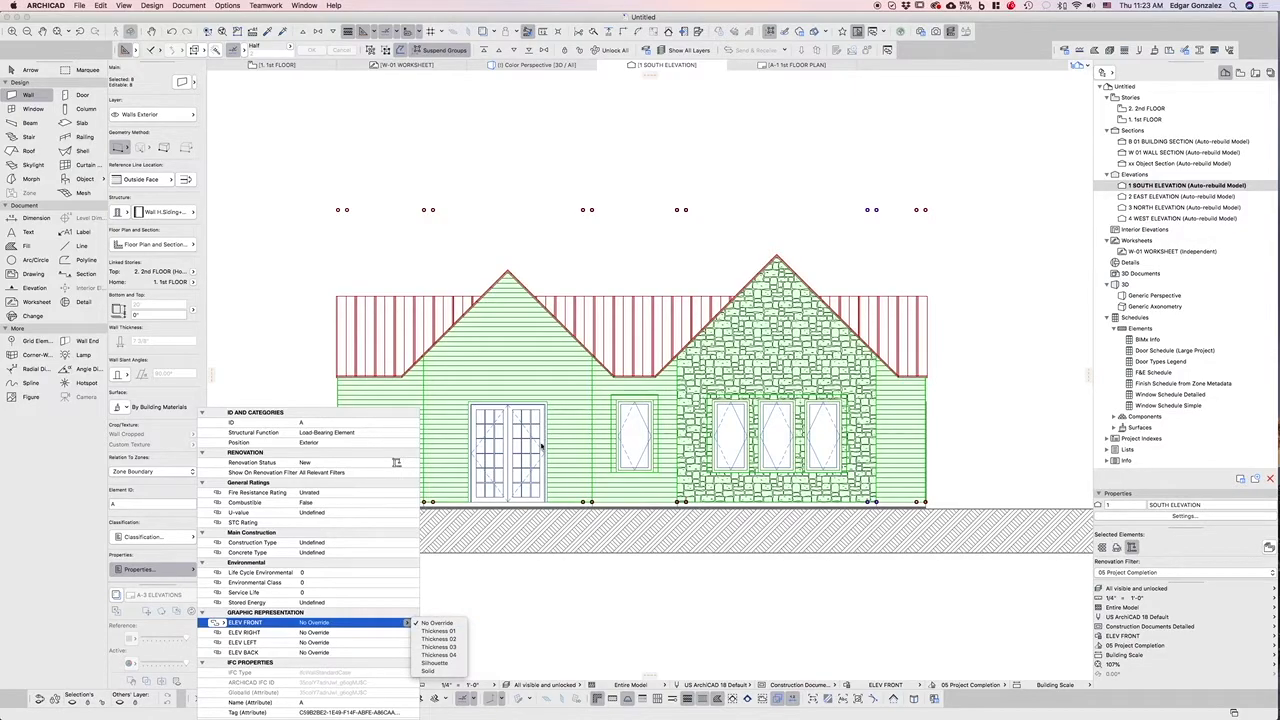
pyautogui.click(452, 648)
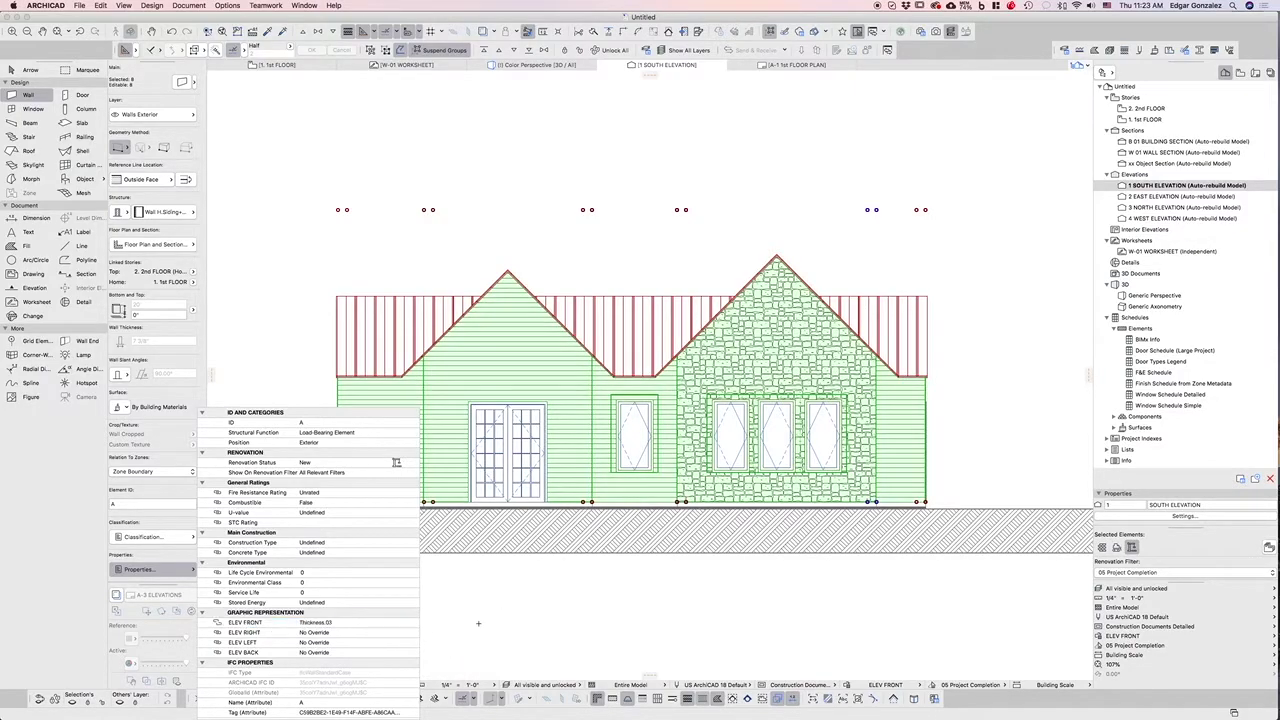
pyautogui.click(478, 624)
pyautogui.press('Escape')
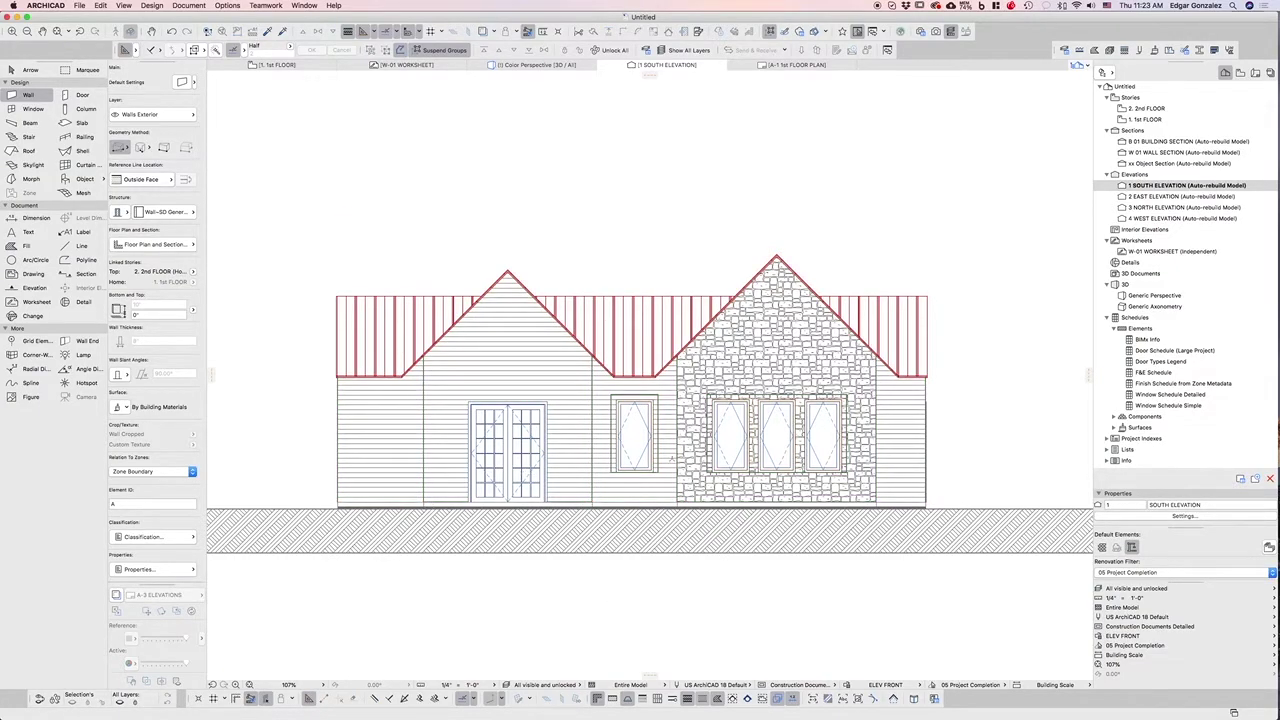
# Step: Set the ELEV FRONT property of the gabled siding wall around the double doors to Thickness 01
pyautogui.click(575, 392)
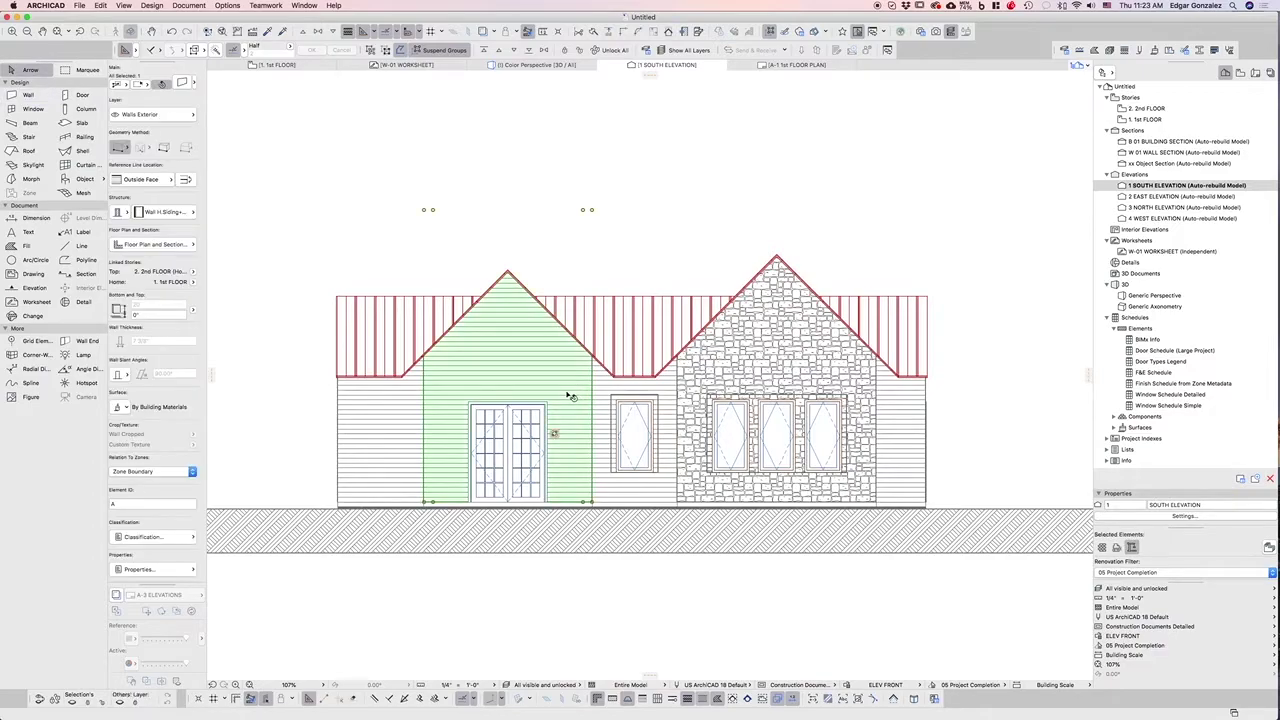
pyautogui.click(193, 570)
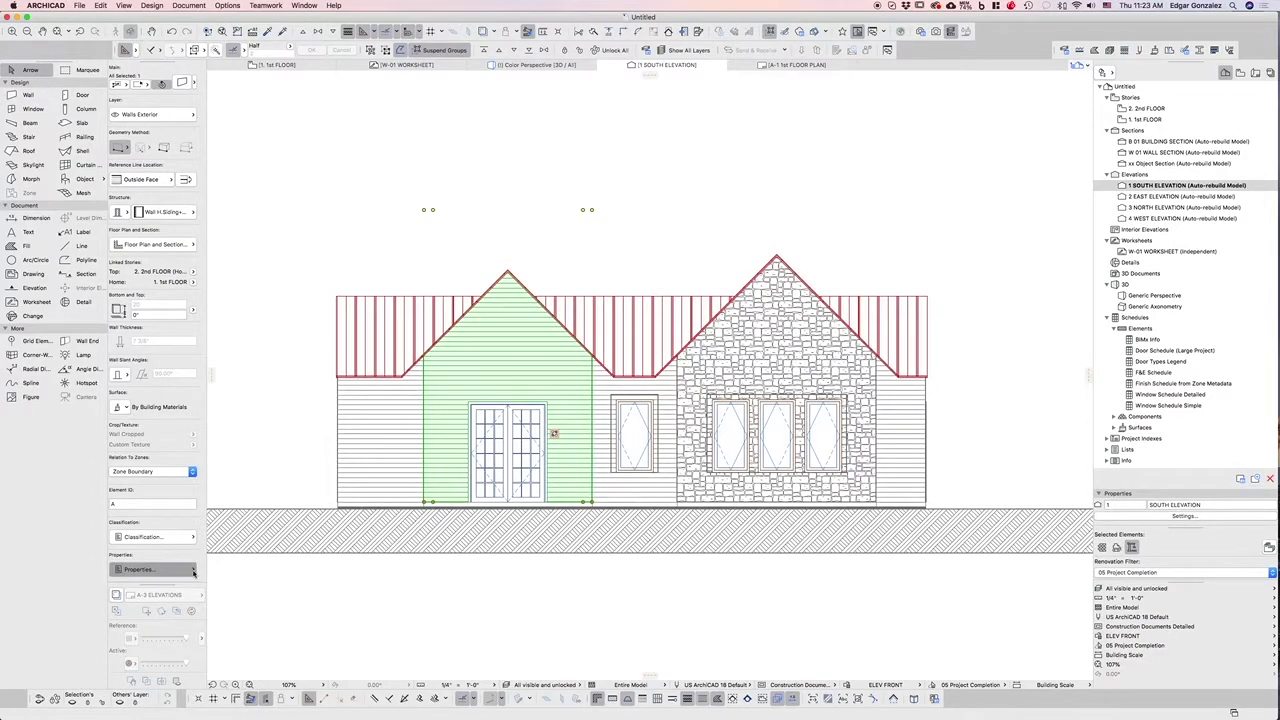
pyautogui.click(367, 623)
pyautogui.click(407, 623)
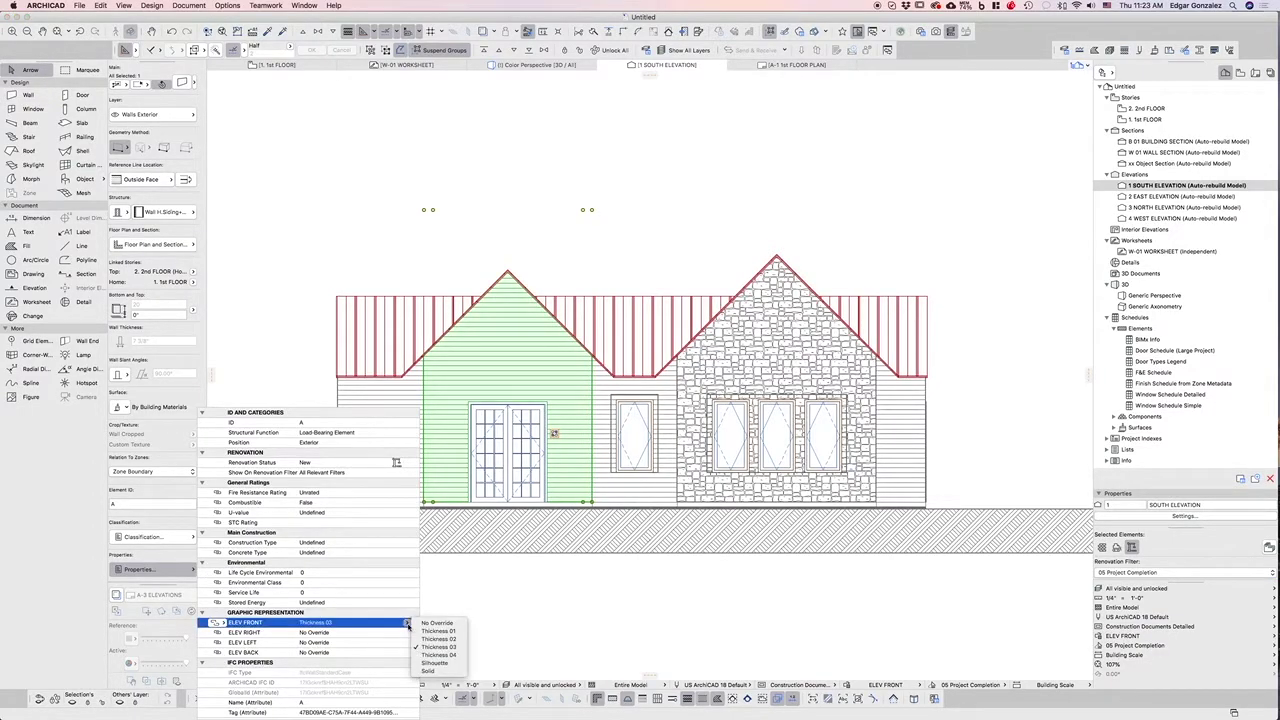
pyautogui.click(449, 631)
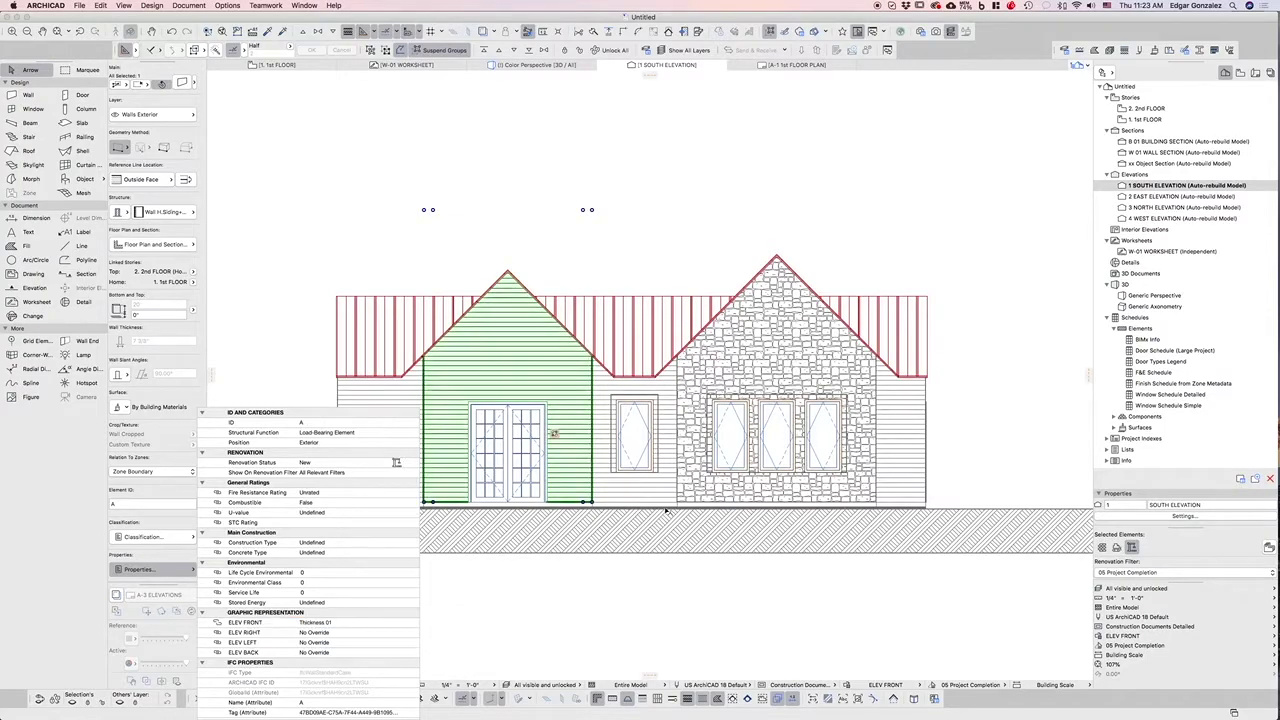
# Step: Set the ELEV FRONT property of the stone gable wall to Thickness 02, deselect it and inspect the wall line weights up close
pyautogui.click(690, 450)
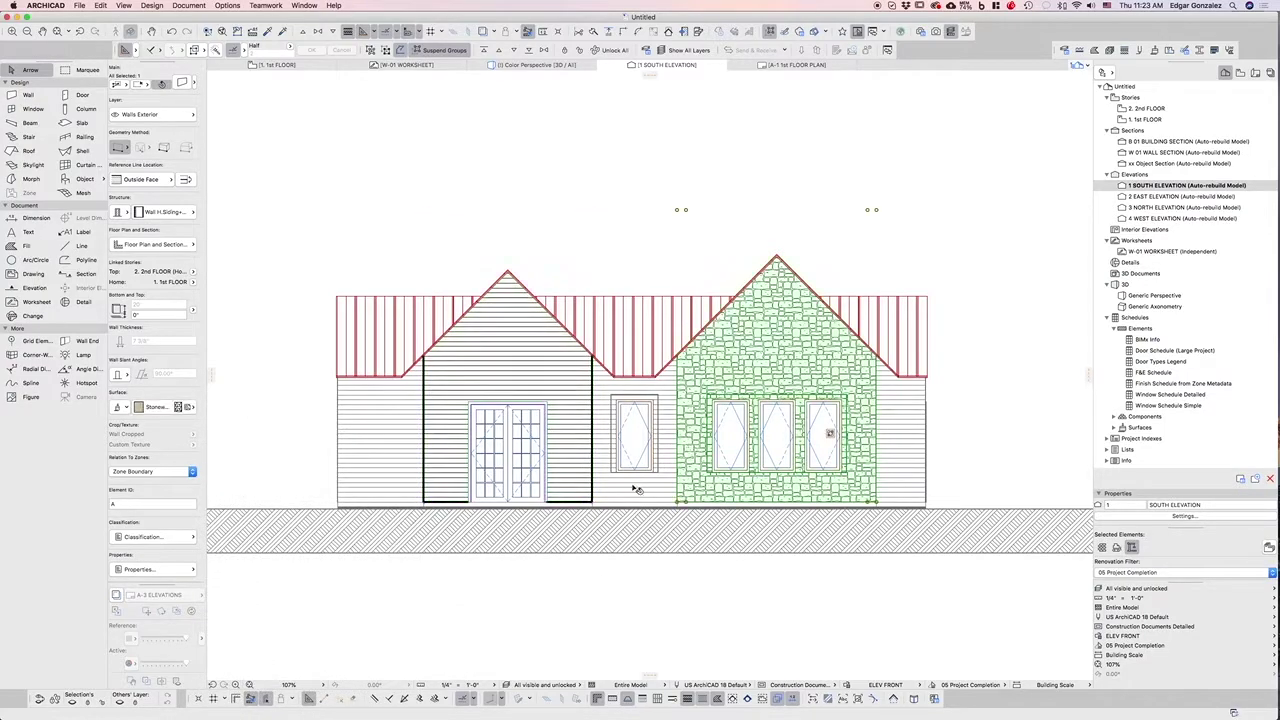
pyautogui.click(191, 571)
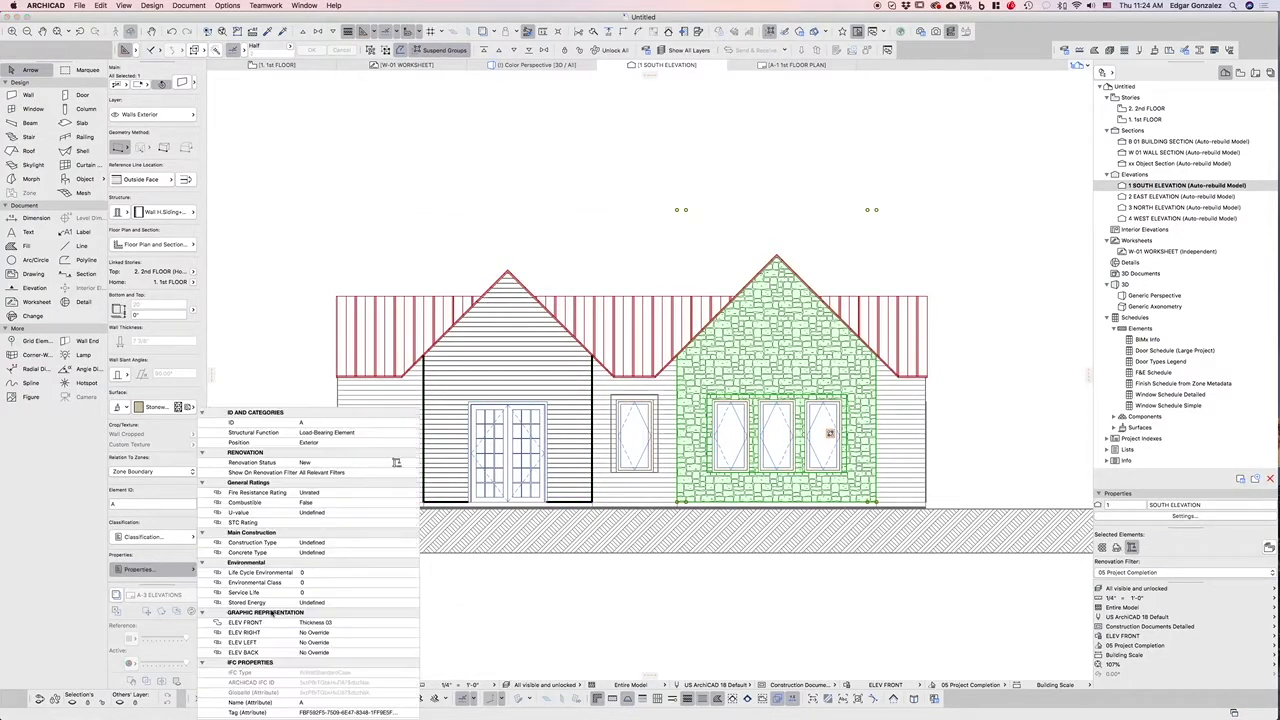
pyautogui.click(365, 622)
pyautogui.click(406, 622)
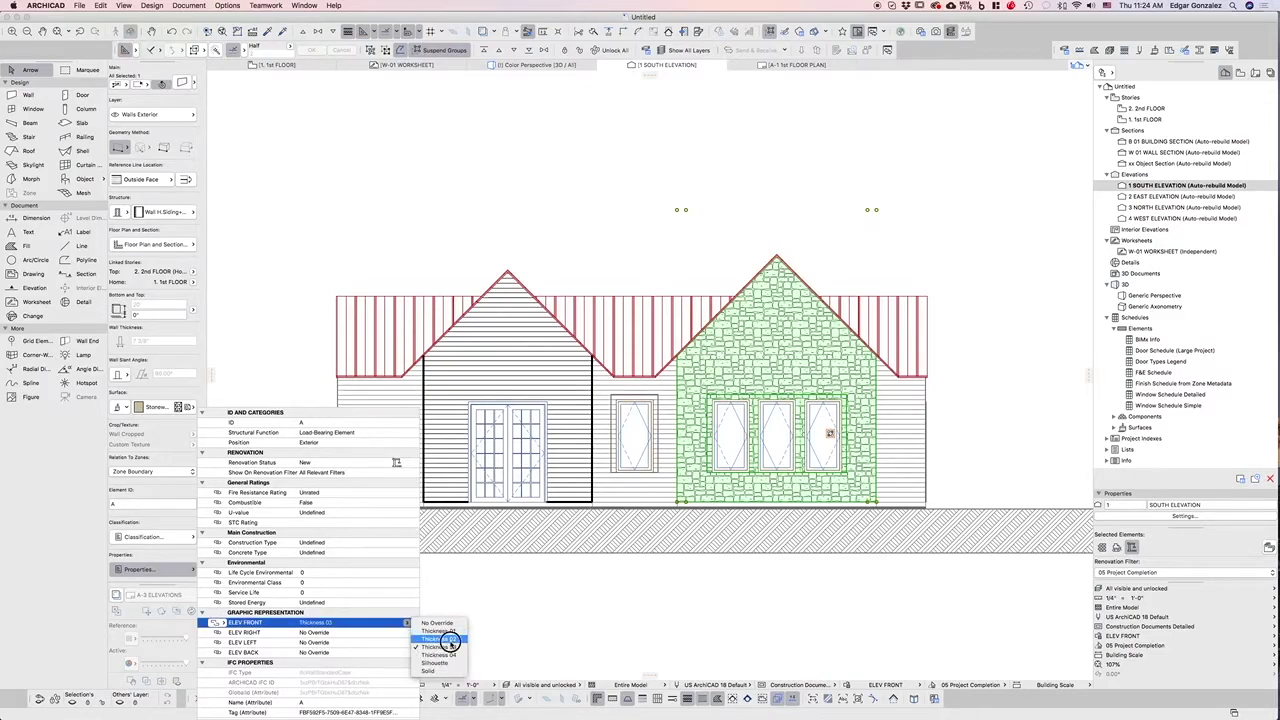
pyautogui.click(450, 642)
pyautogui.click(666, 594)
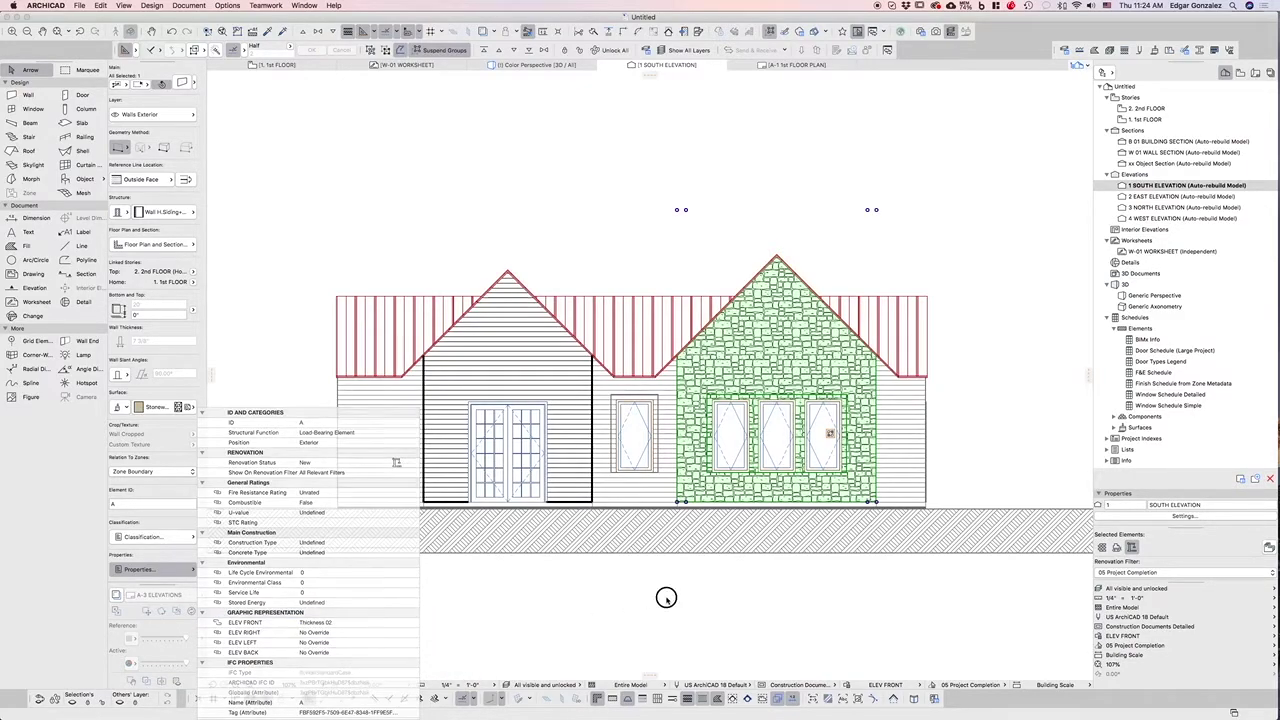
pyautogui.click(661, 521)
pyautogui.scroll(2, 632, 478)
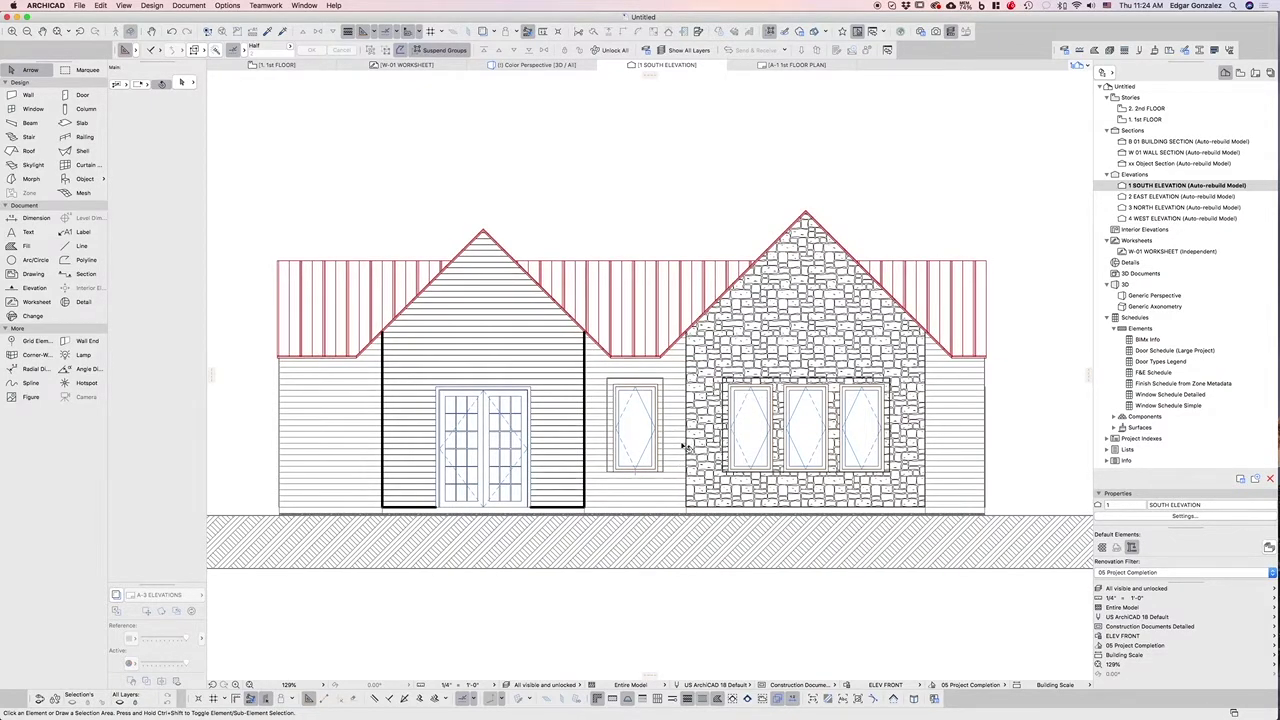
pyautogui.scroll(3, 690, 420)
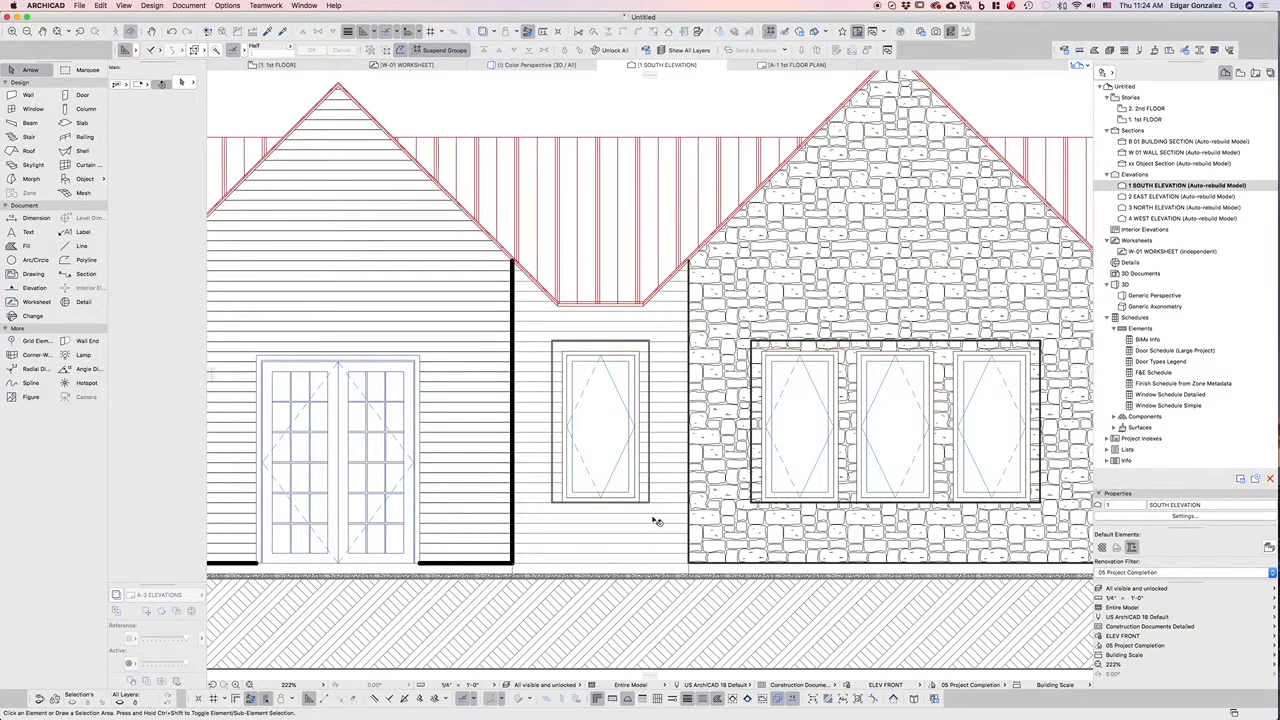
pyautogui.scroll(-2, 655, 519)
pyautogui.scroll(-3, 657, 520)
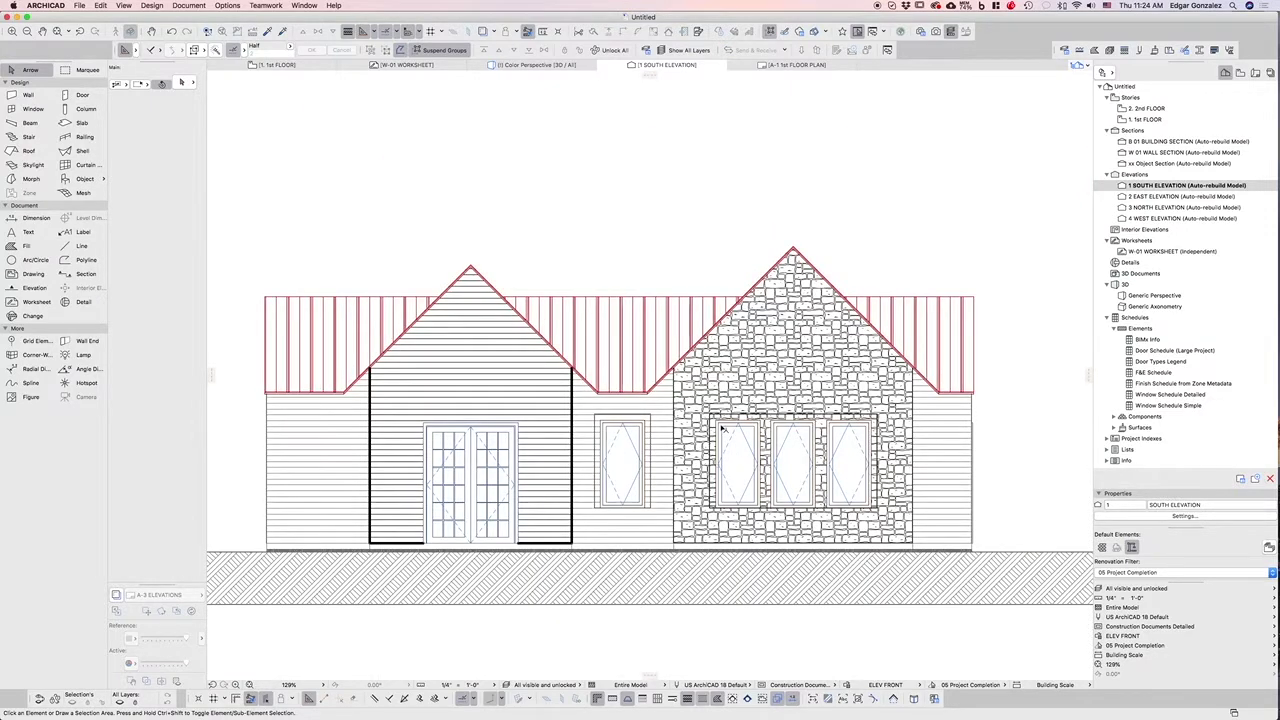
# Step: Set the ELEV FRONT property of the ground mesh below the house to Solid and deselect it
pyautogui.click(633, 582)
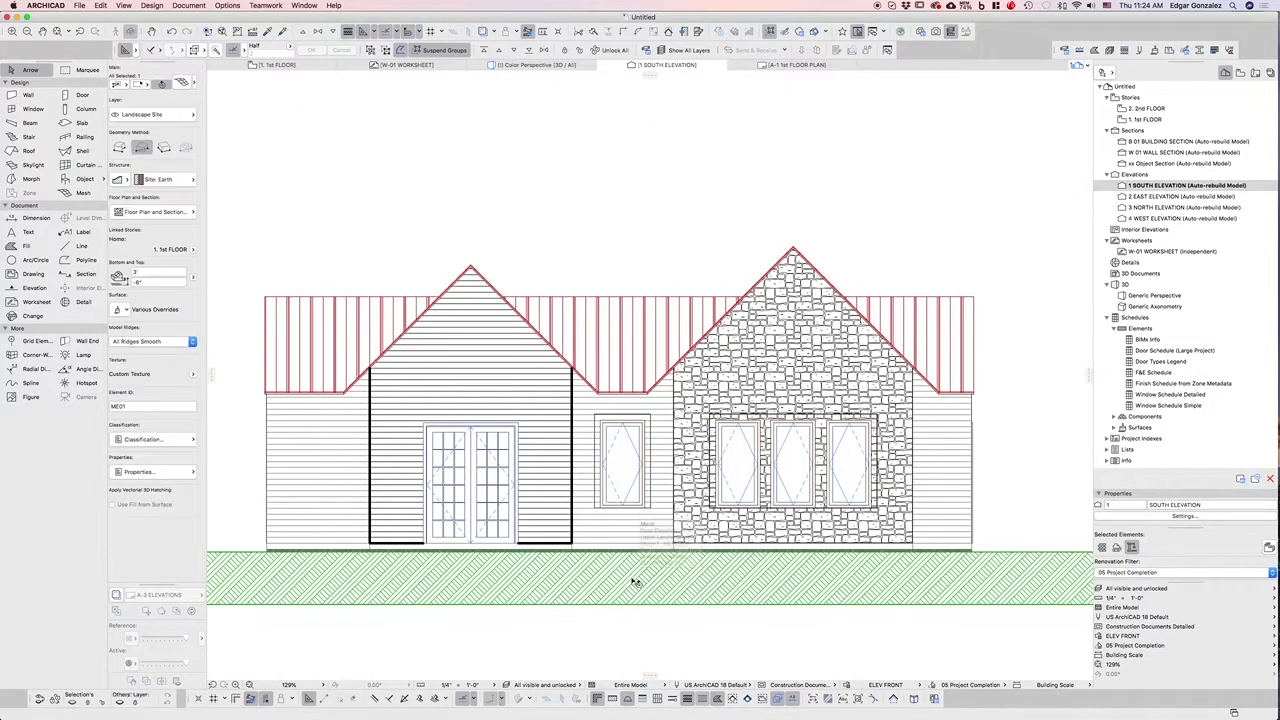
pyautogui.click(188, 472)
pyautogui.click(362, 600)
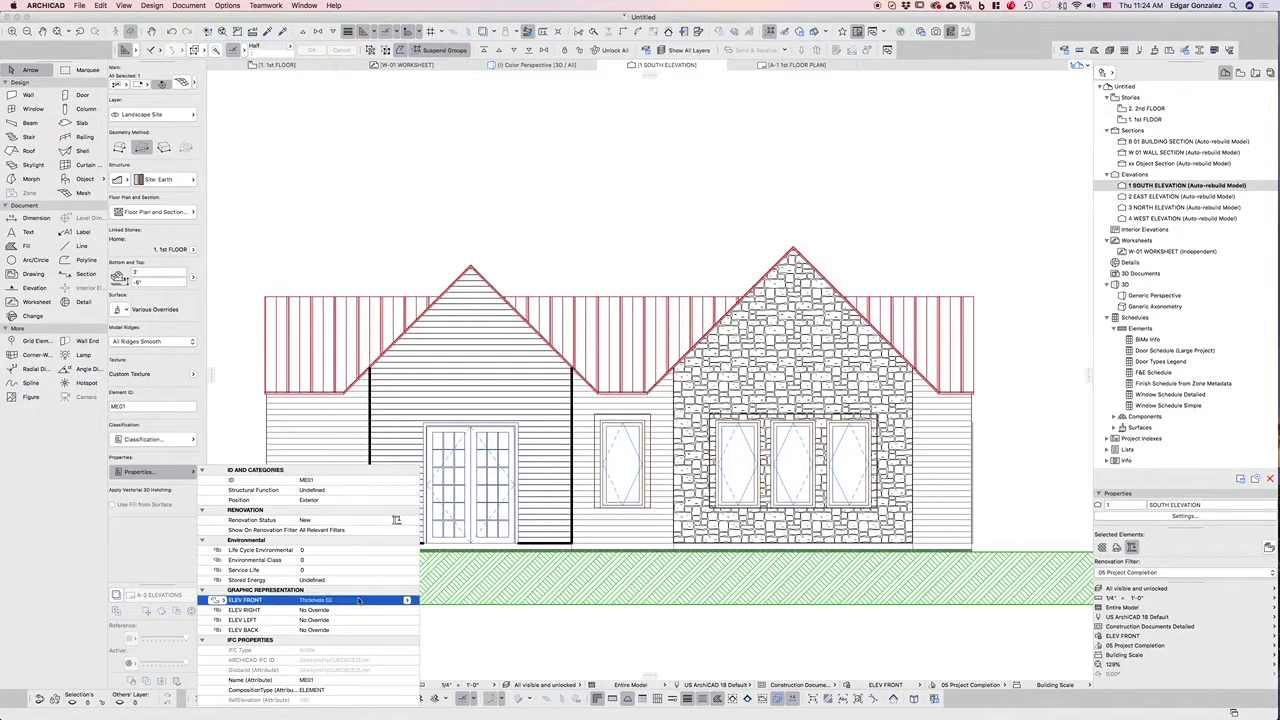
pyautogui.click(407, 600)
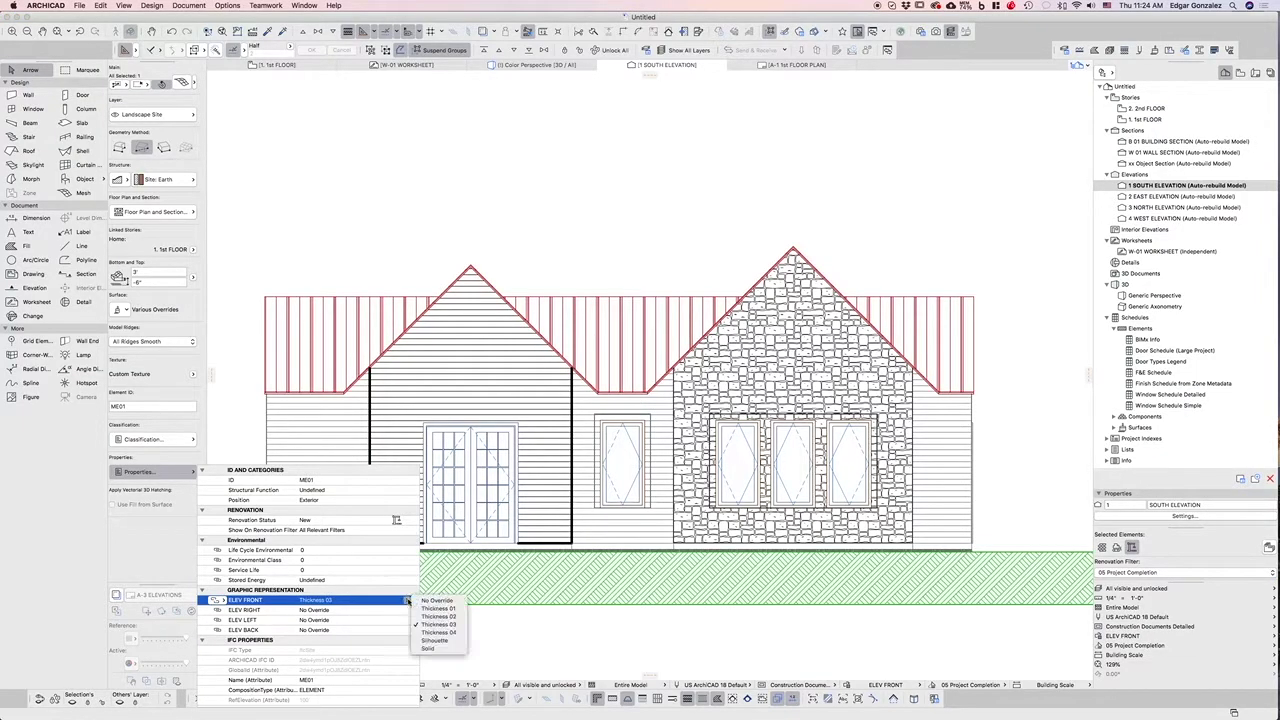
pyautogui.click(430, 648)
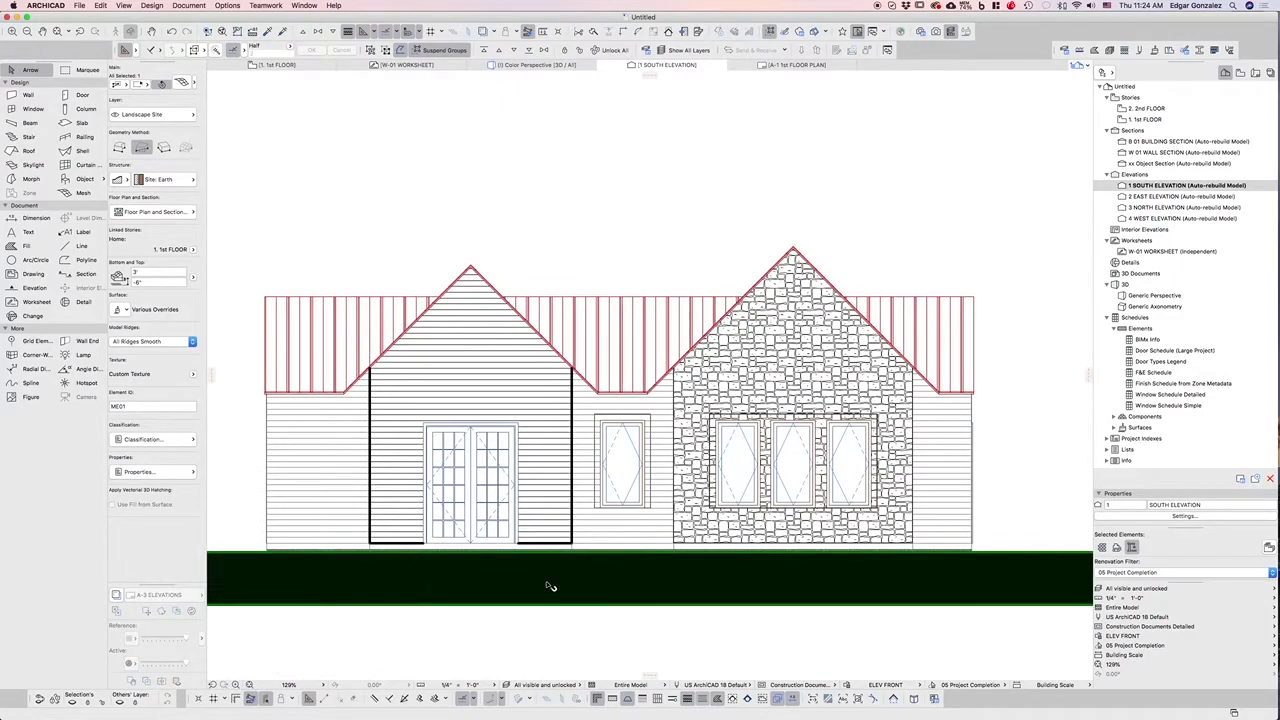
pyautogui.press('Escape')
pyautogui.scroll(2, 628, 580)
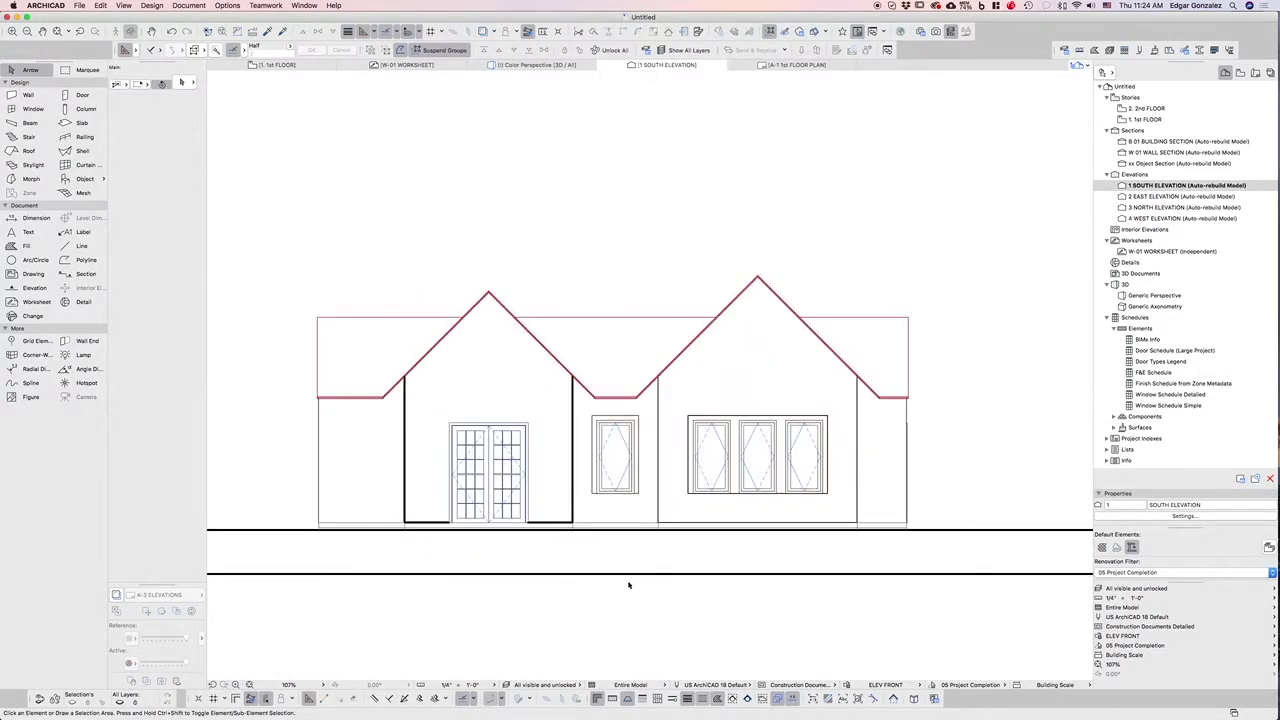
# Step: Set the ELEV FRONT property of the whole roof to Thickness 04 and clear the selection
pyautogui.click(376, 358)
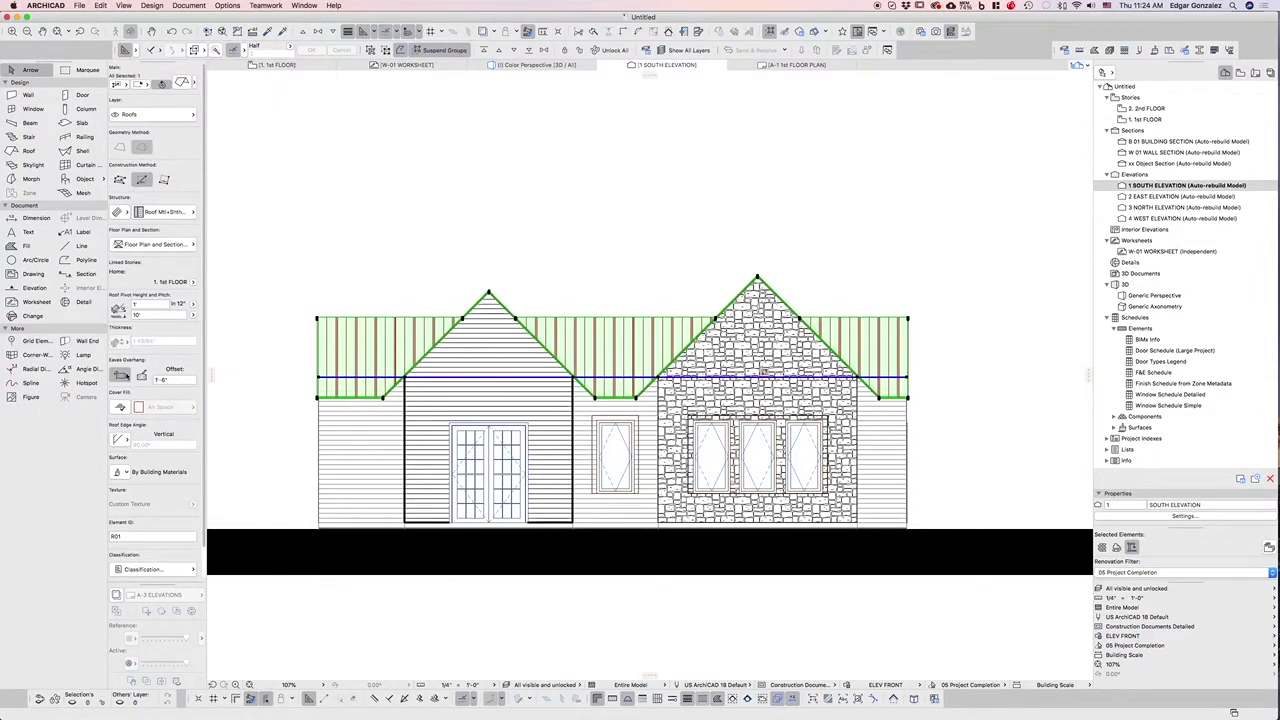
pyautogui.scroll(-3, 155, 330)
pyautogui.click(140, 571)
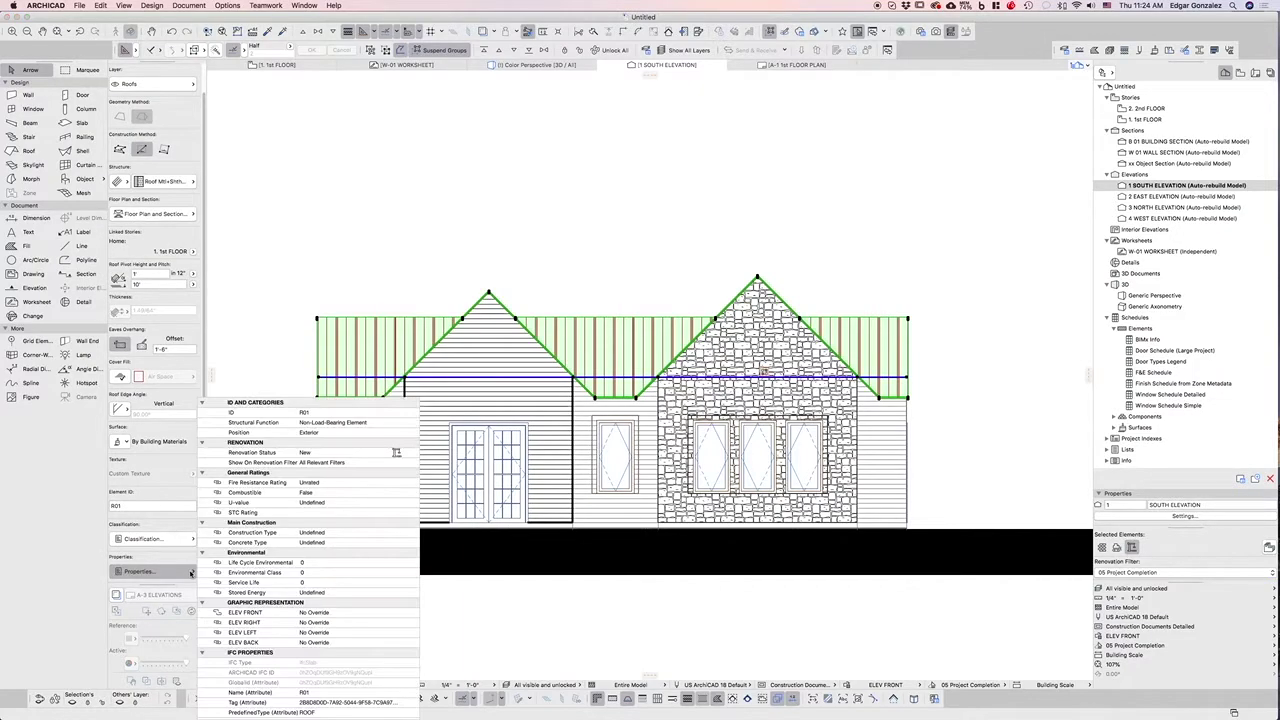
pyautogui.click(338, 612)
pyautogui.click(406, 612)
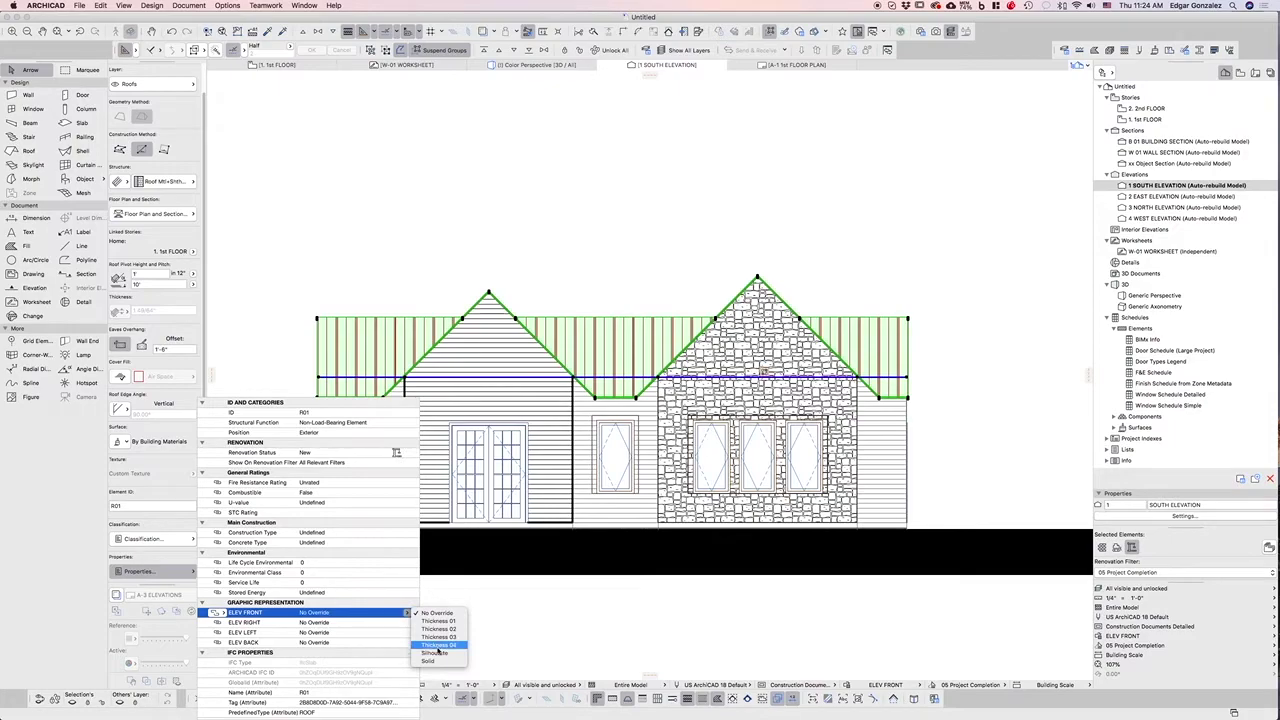
pyautogui.click(438, 645)
pyautogui.click(497, 627)
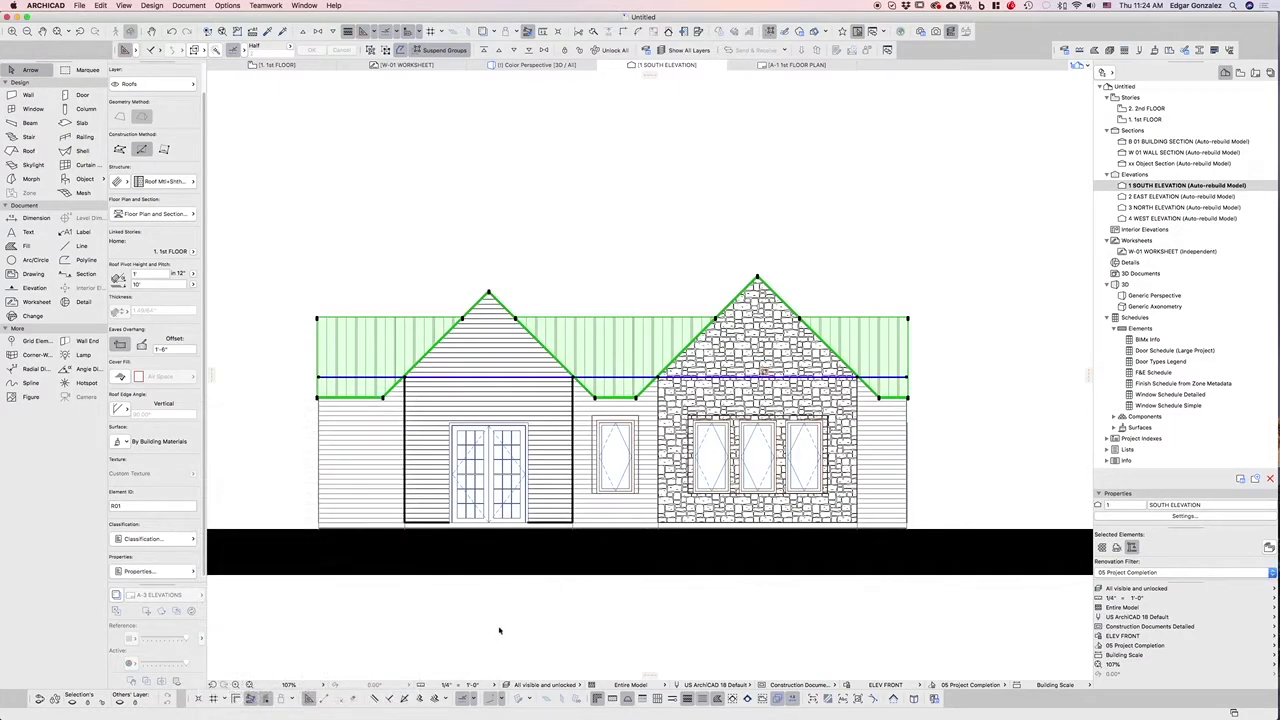
pyautogui.press('Escape')
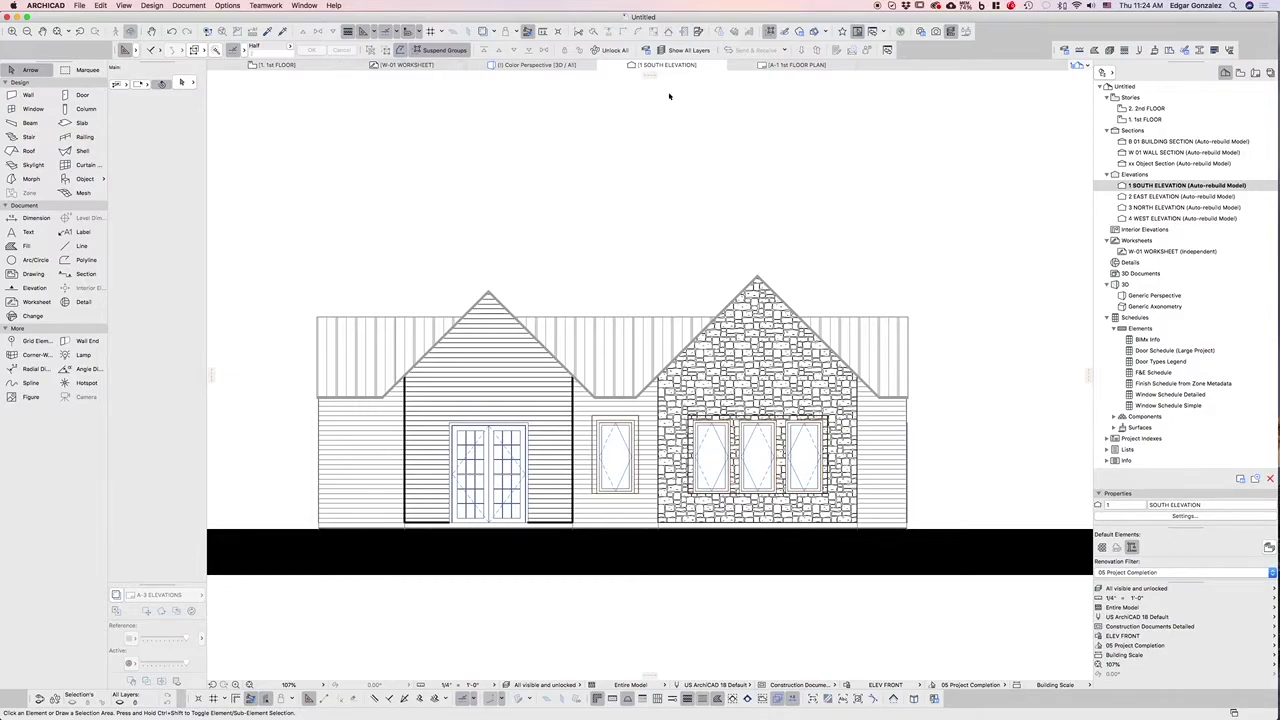
# Step: Split the multi-plane roof into single-plane roofs in the 3D perspective, then return to the South Elevation
pyautogui.click(543, 65)
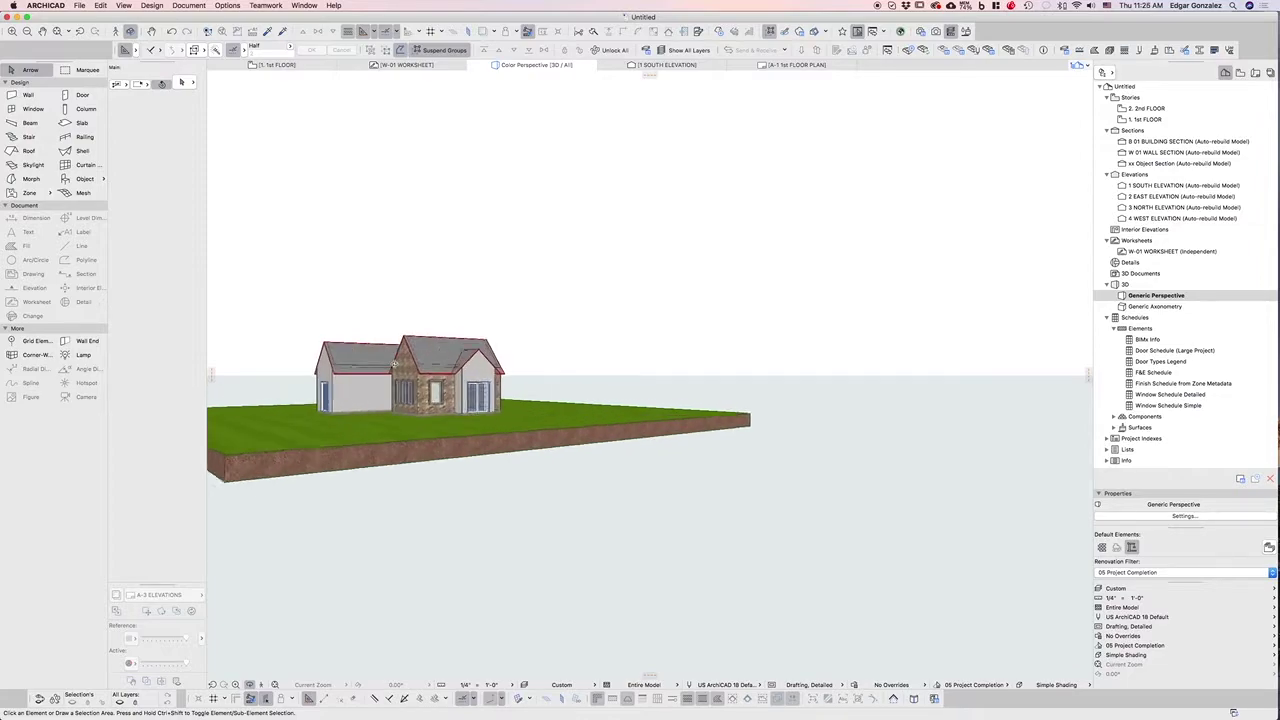
pyautogui.click(375, 358)
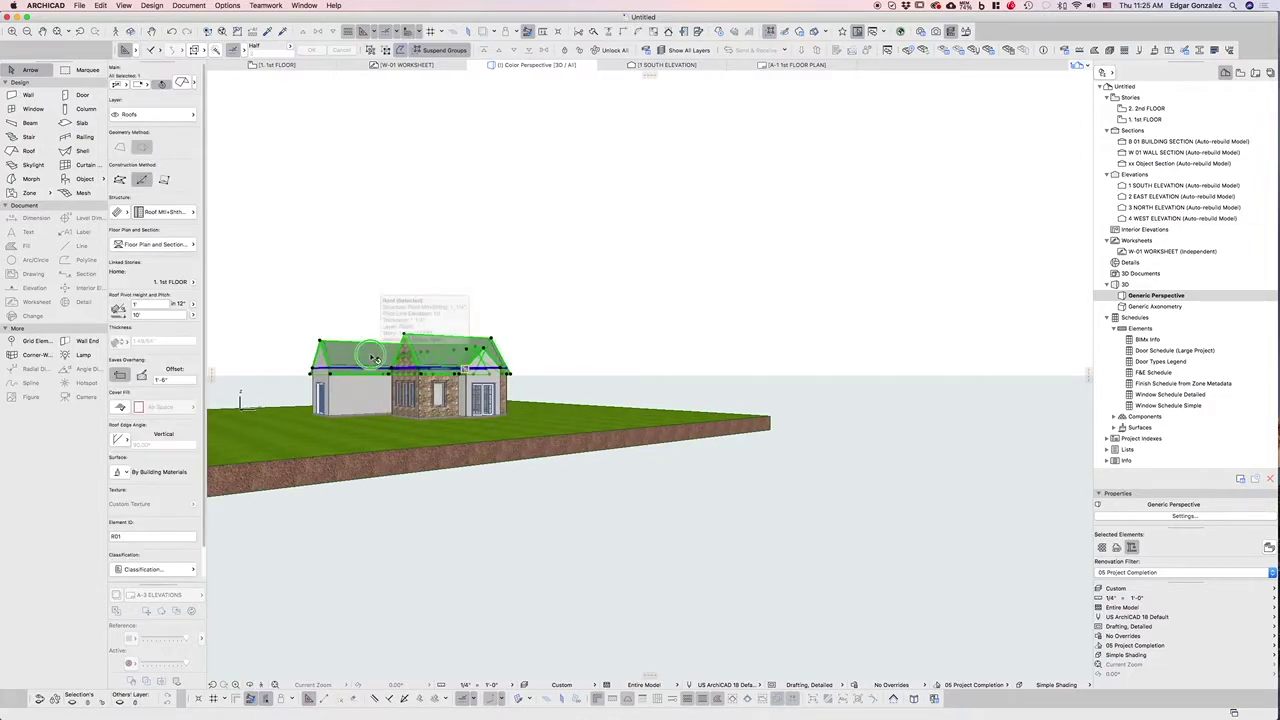
pyautogui.rightClick(375, 358)
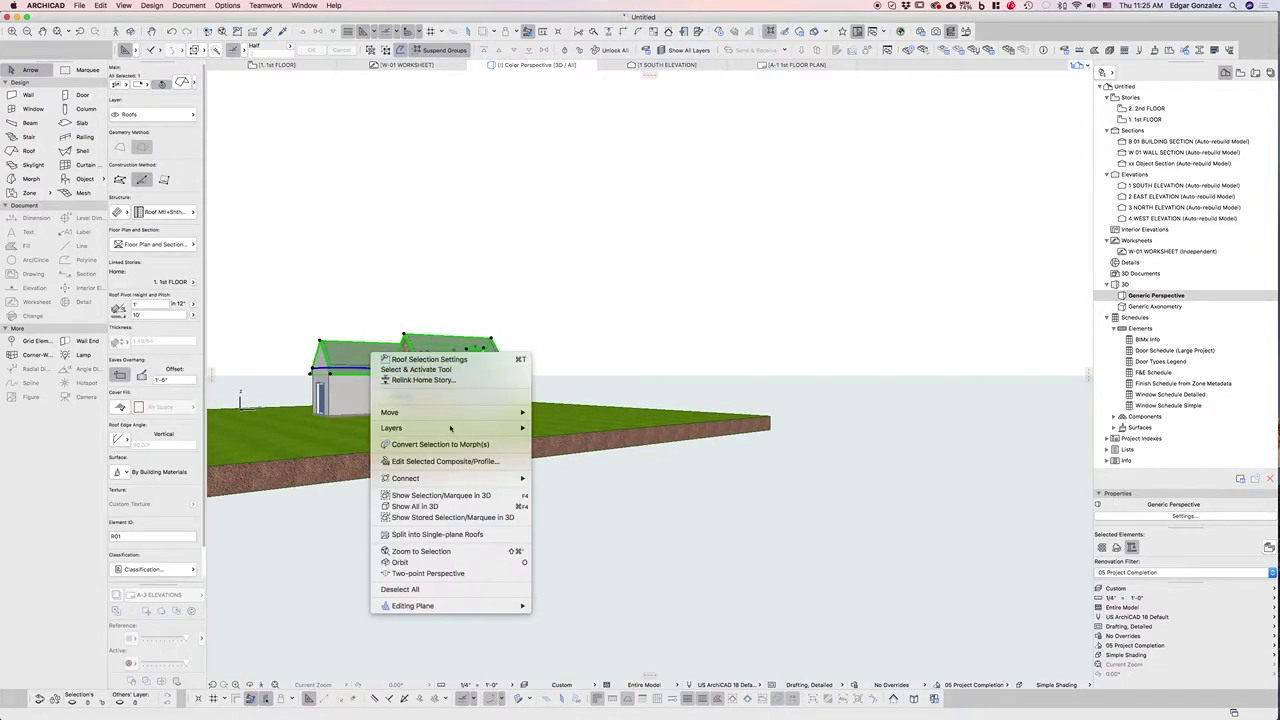
pyautogui.click(449, 535)
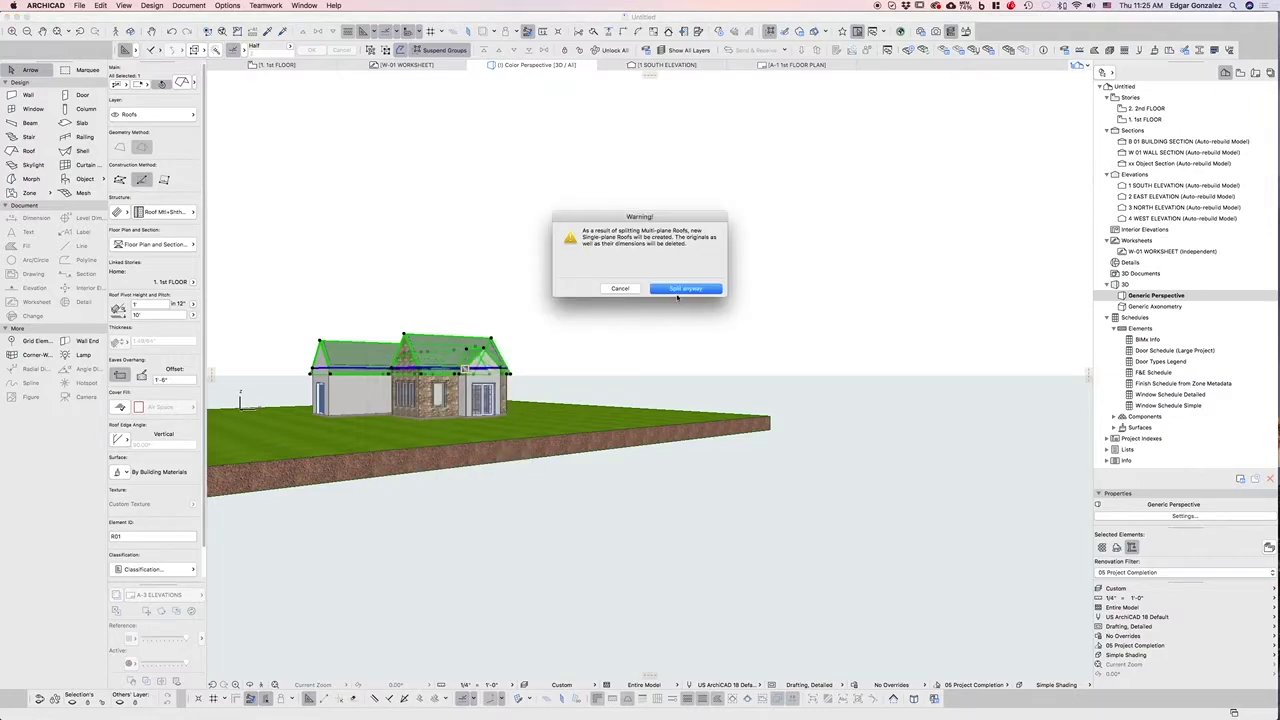
pyautogui.click(677, 290)
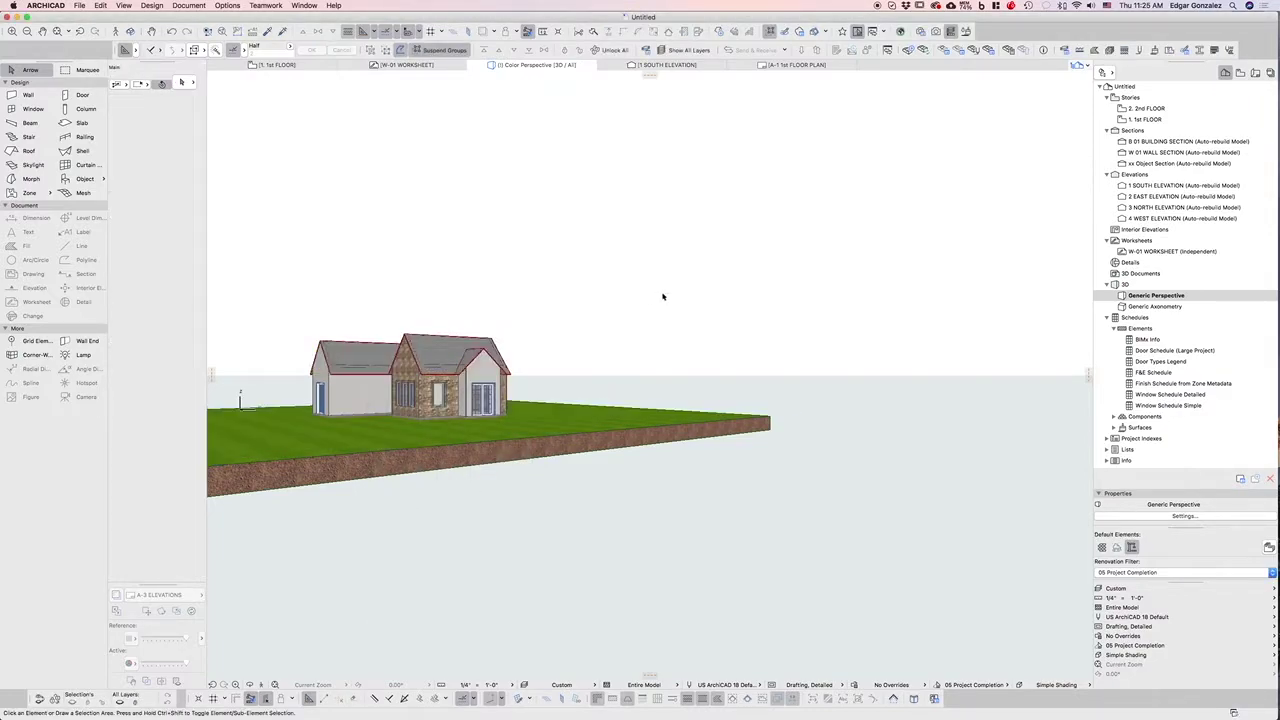
pyautogui.click(655, 67)
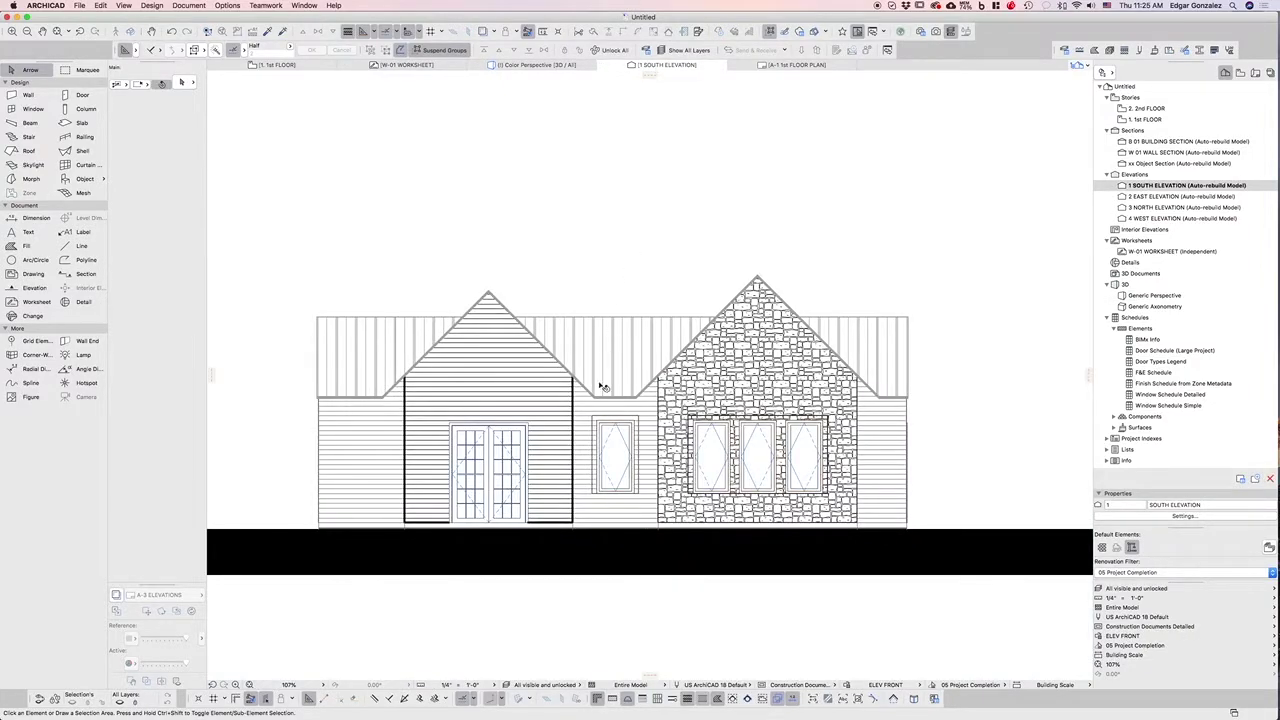
# Step: Set the ELEV FRONT property of the four sloping roof planes over both gables to Thickness 01 and deselect them
pyautogui.click(451, 330)
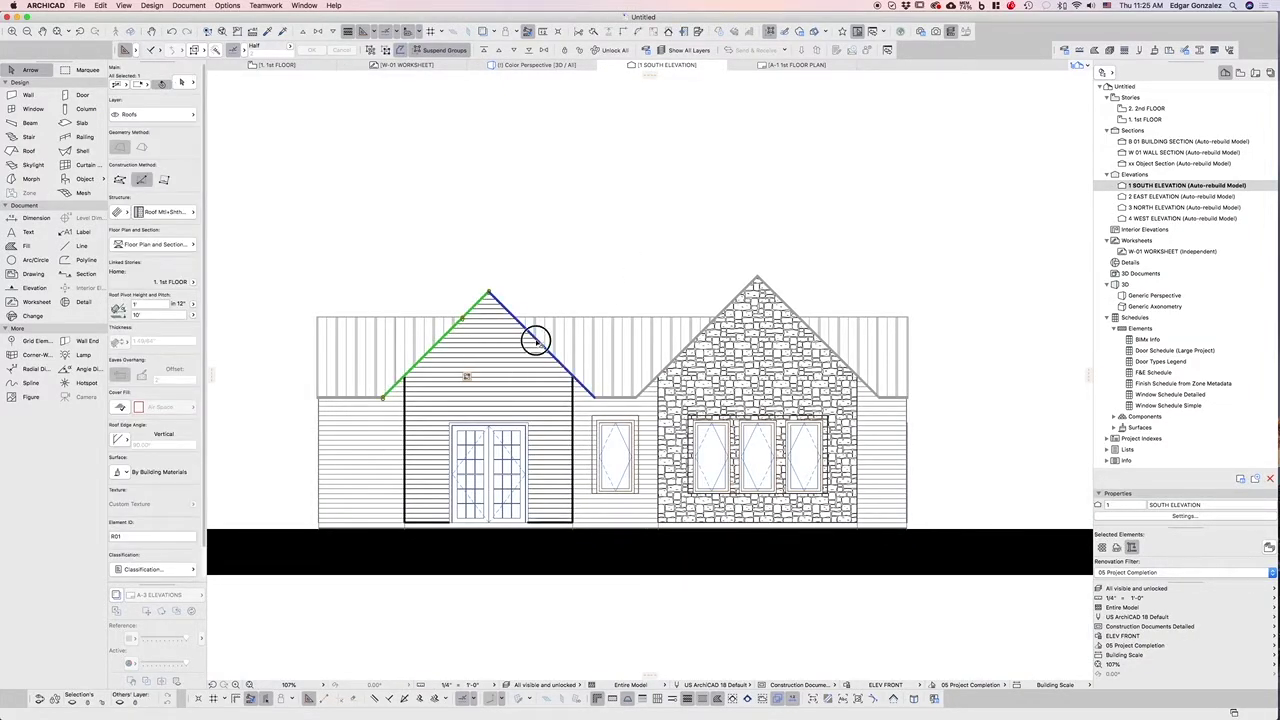
pyautogui.keyDown('shift'); pyautogui.click(533, 340); pyautogui.keyUp('shift')
pyautogui.keyDown('shift'); pyautogui.click(664, 373); pyautogui.keyUp('shift')
pyautogui.keyDown('shift'); pyautogui.click(786, 314); pyautogui.keyUp('shift')
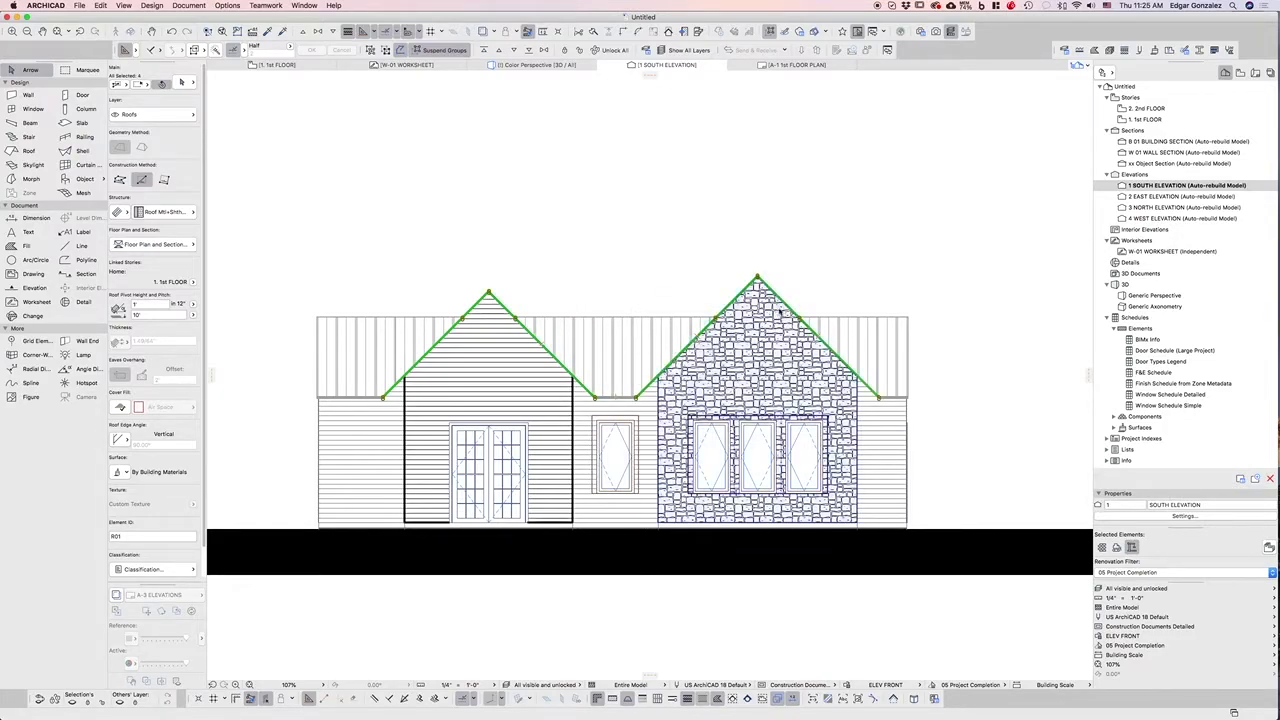
pyautogui.click(190, 571)
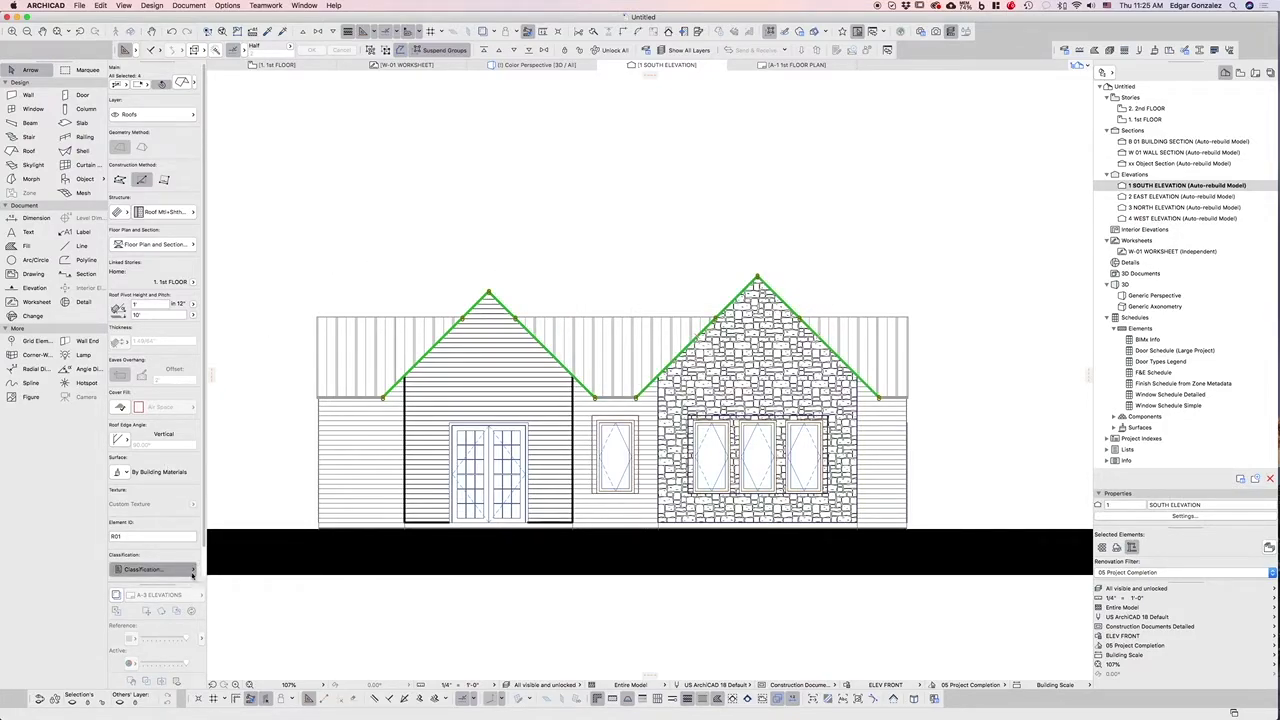
pyautogui.scroll(-2, 163, 553)
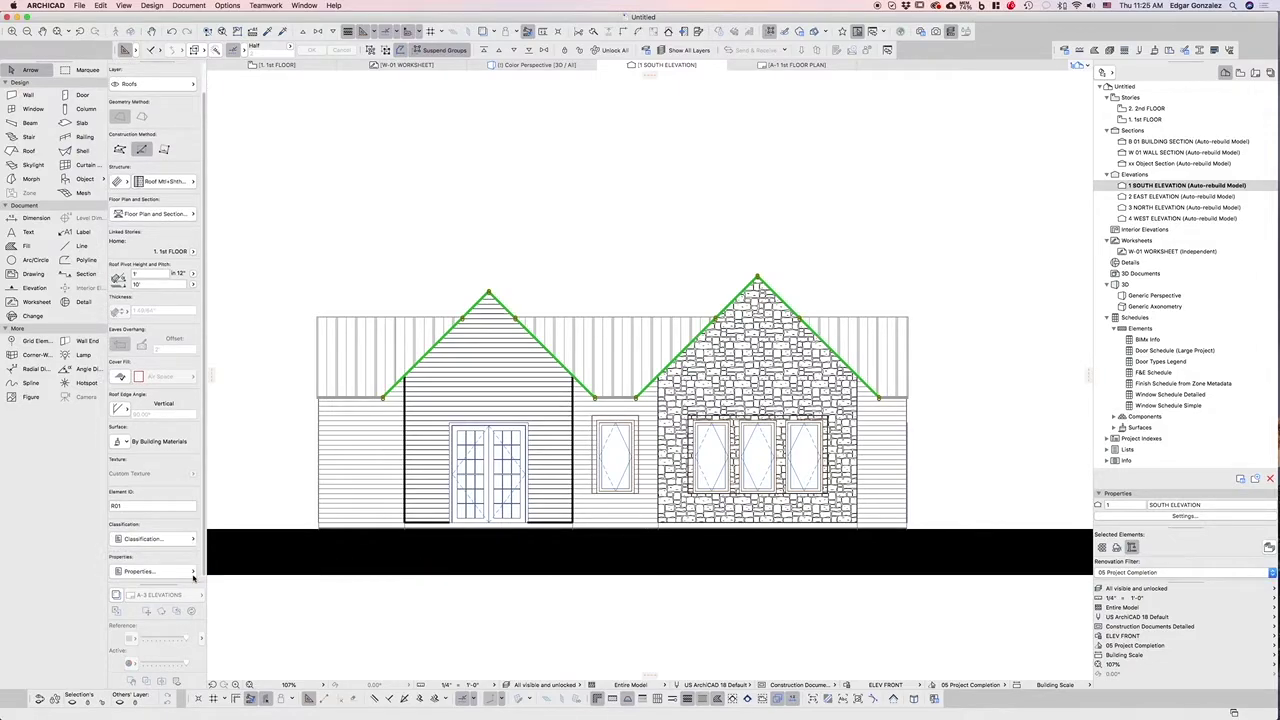
pyautogui.click(190, 571)
pyautogui.click(346, 613)
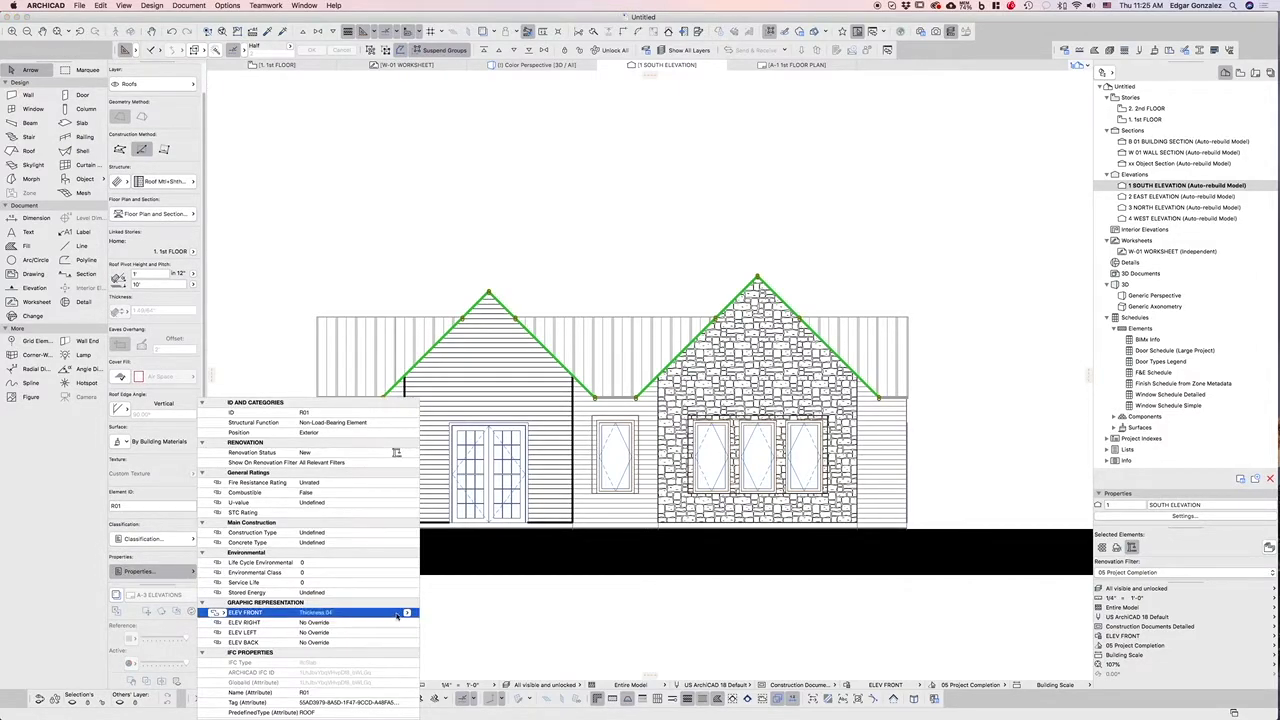
pyautogui.click(407, 613)
pyautogui.click(450, 621)
pyautogui.click(950, 290)
# Step: Set the ELEV FRONT property of the two sloping roof planes over the stone gable to a thinner Thickness option and deselect them
pyautogui.click(703, 343)
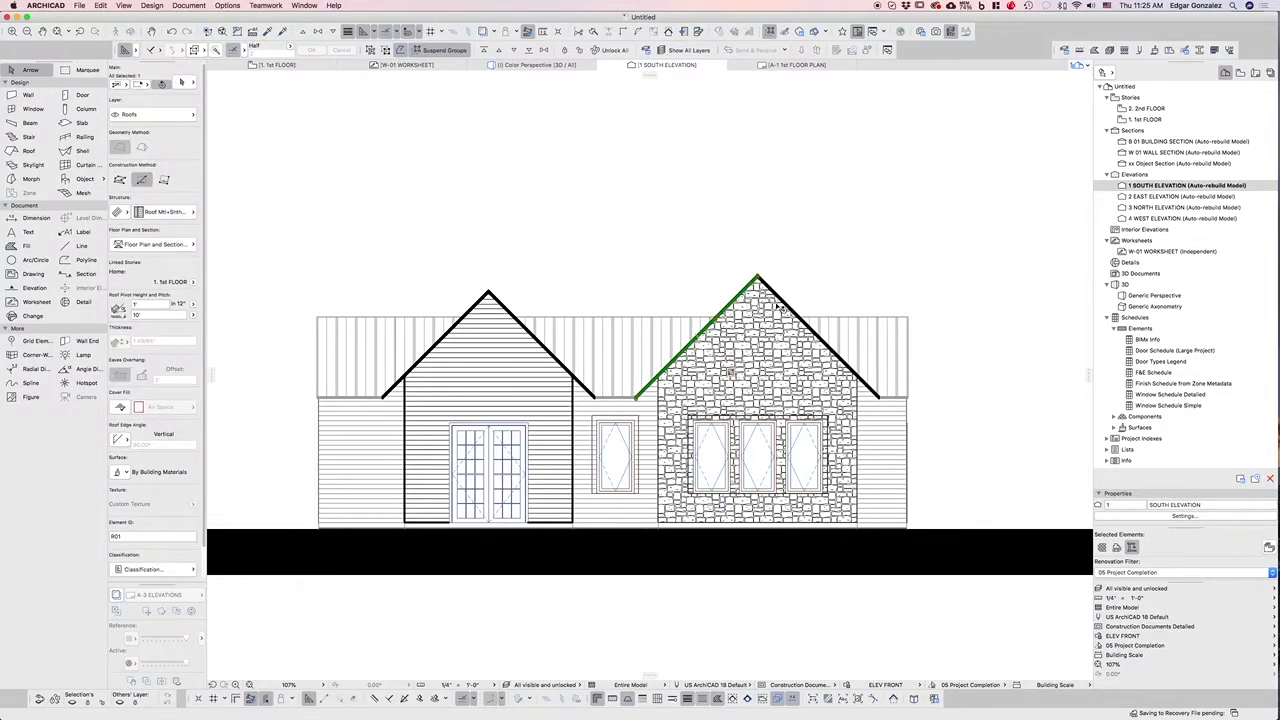
pyautogui.keyDown('shift'); pyautogui.click(790, 309); pyautogui.keyUp('shift')
pyautogui.click(185, 569)
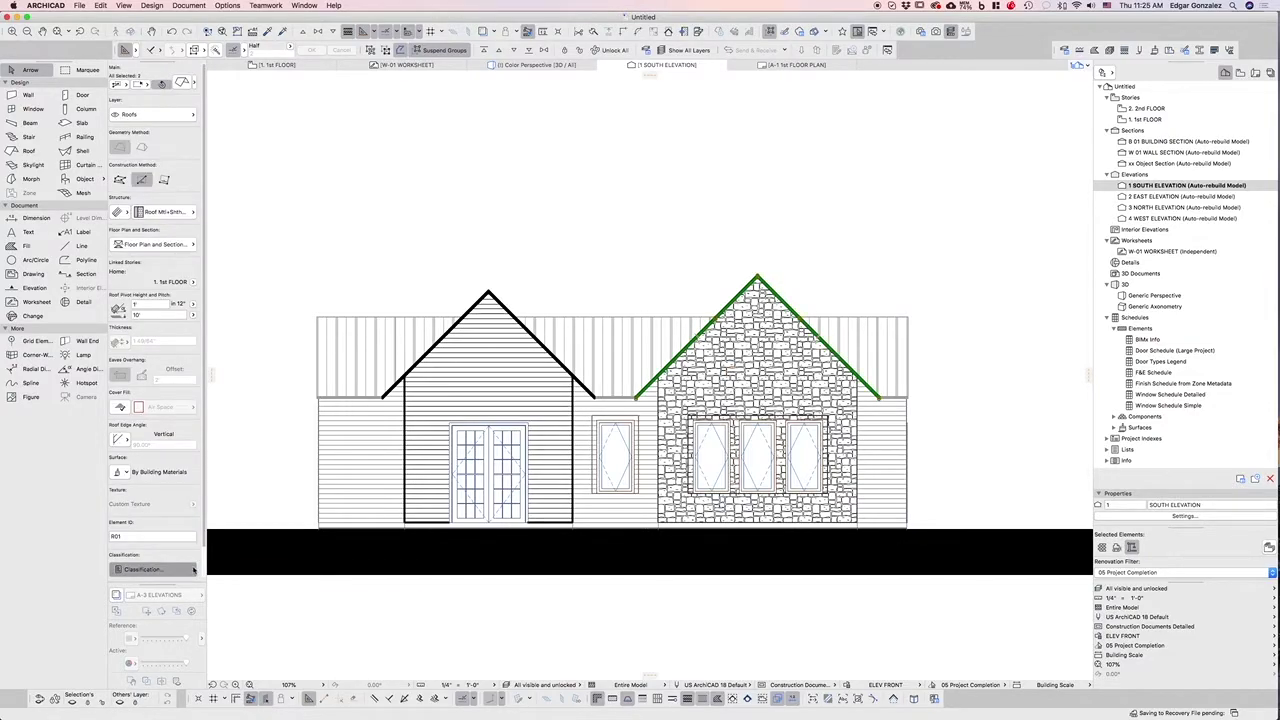
pyautogui.click(185, 556)
pyautogui.scroll(-1, 186, 565)
pyautogui.click(187, 574)
pyautogui.click(340, 612)
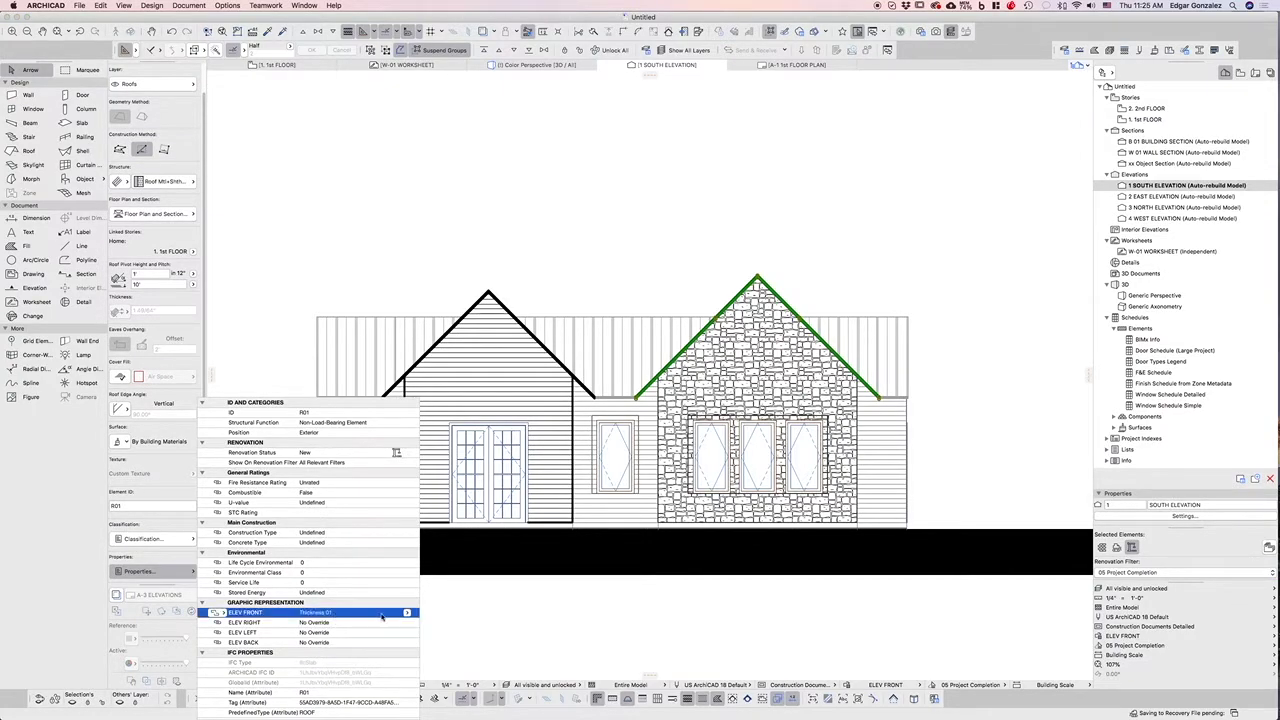
pyautogui.click(407, 612)
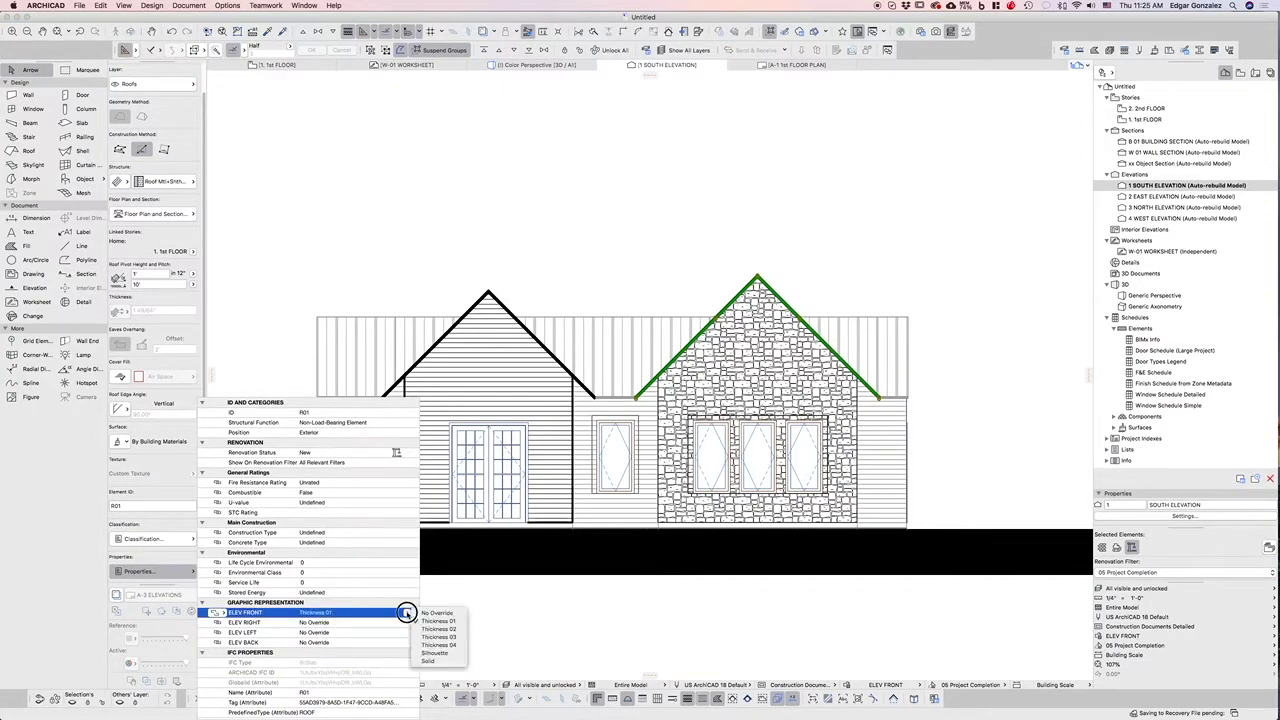
pyautogui.click(577, 617)
pyautogui.click(591, 597)
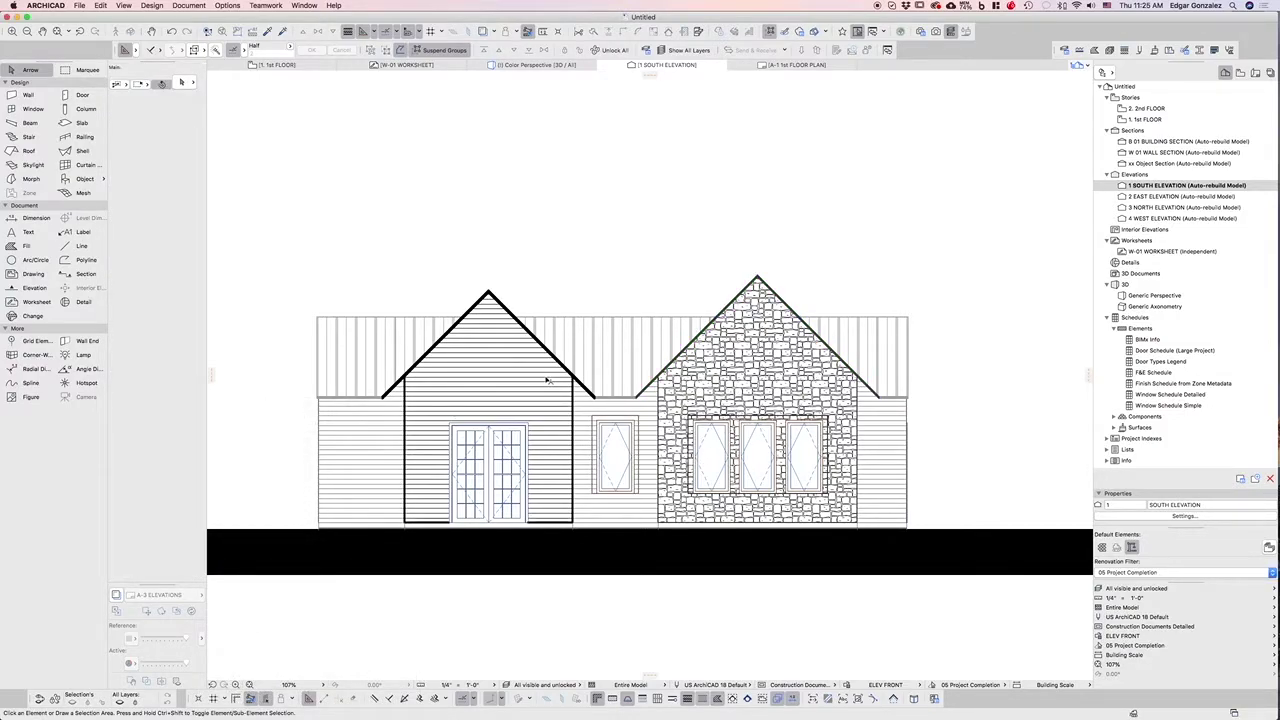
pyautogui.scroll(2, 383, 486)
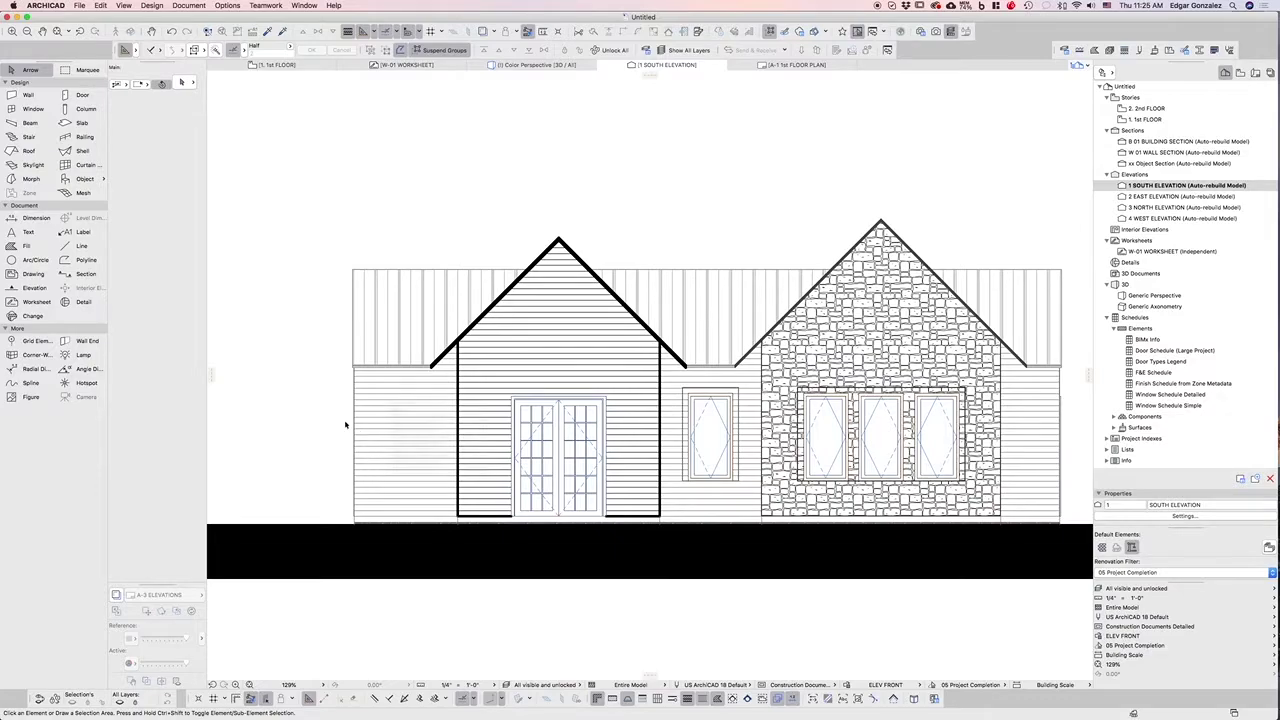
pyautogui.scroll(-2, 345, 425)
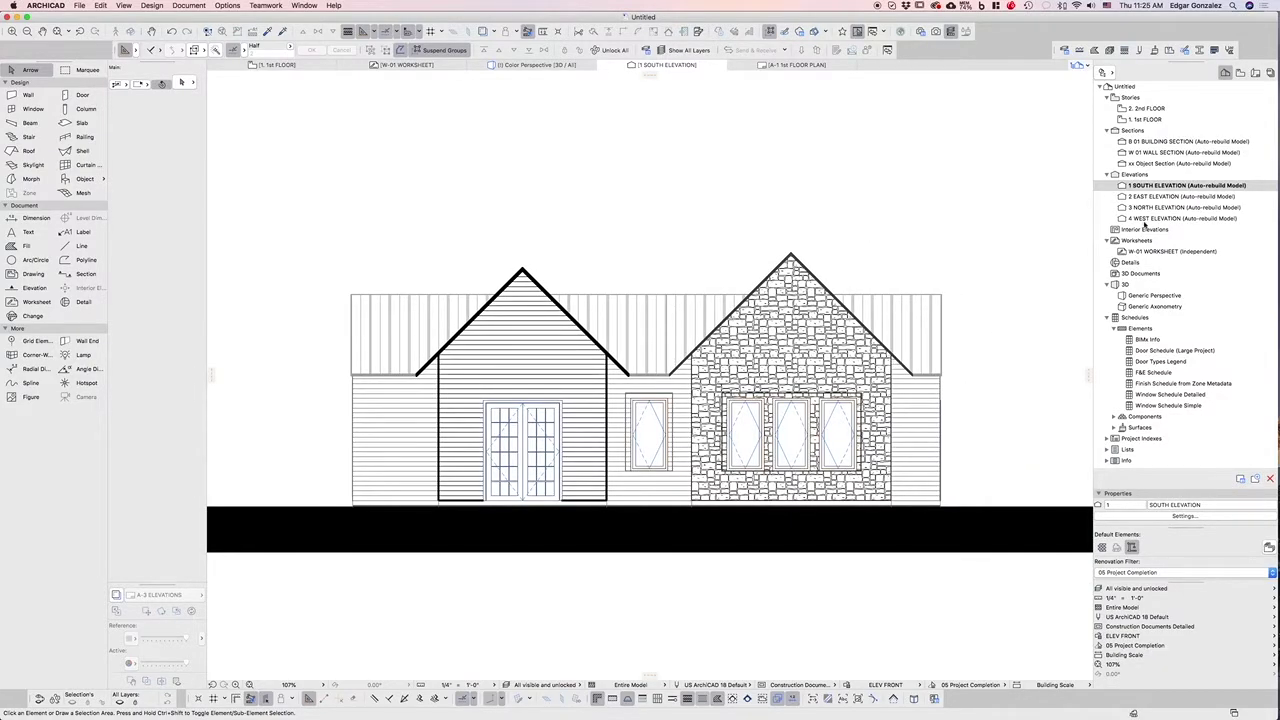
# Step: Open the East Elevation and set its graphic override combination to ELEV RIGHT
pyautogui.doubleClick(1150, 197)
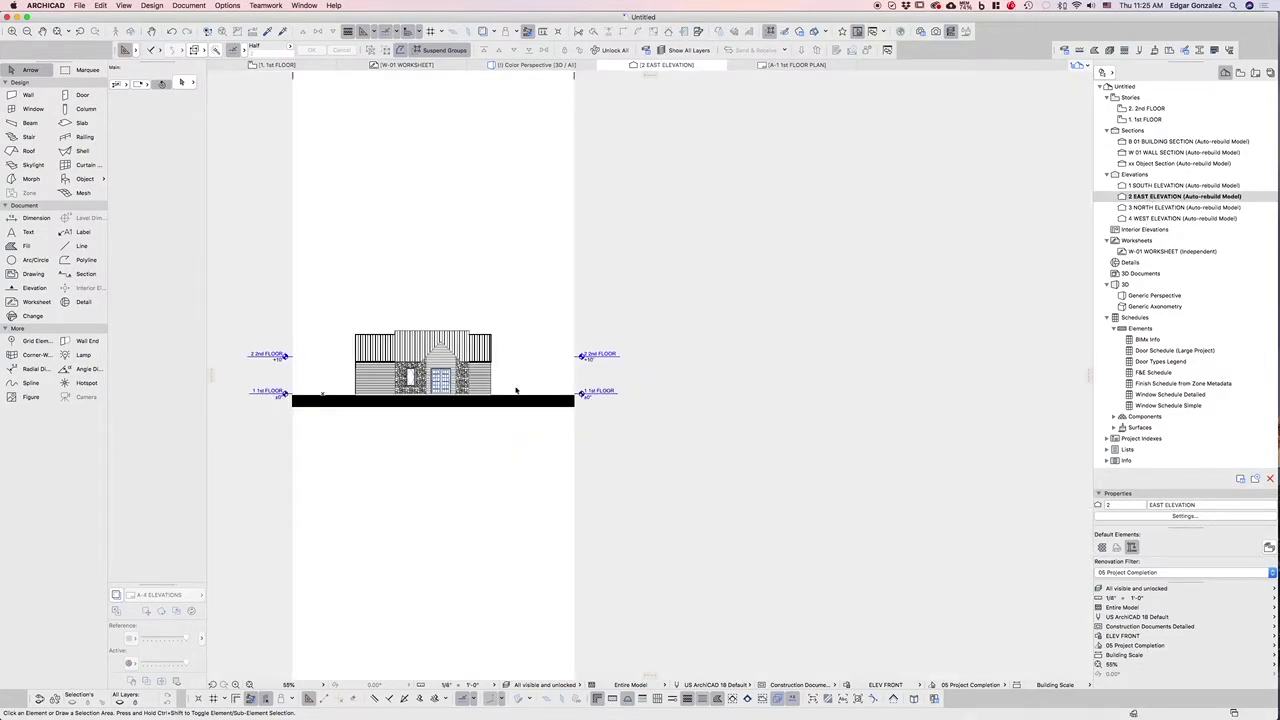
pyautogui.scroll(15, 398, 382)
pyautogui.scroll(-2, 813, 390)
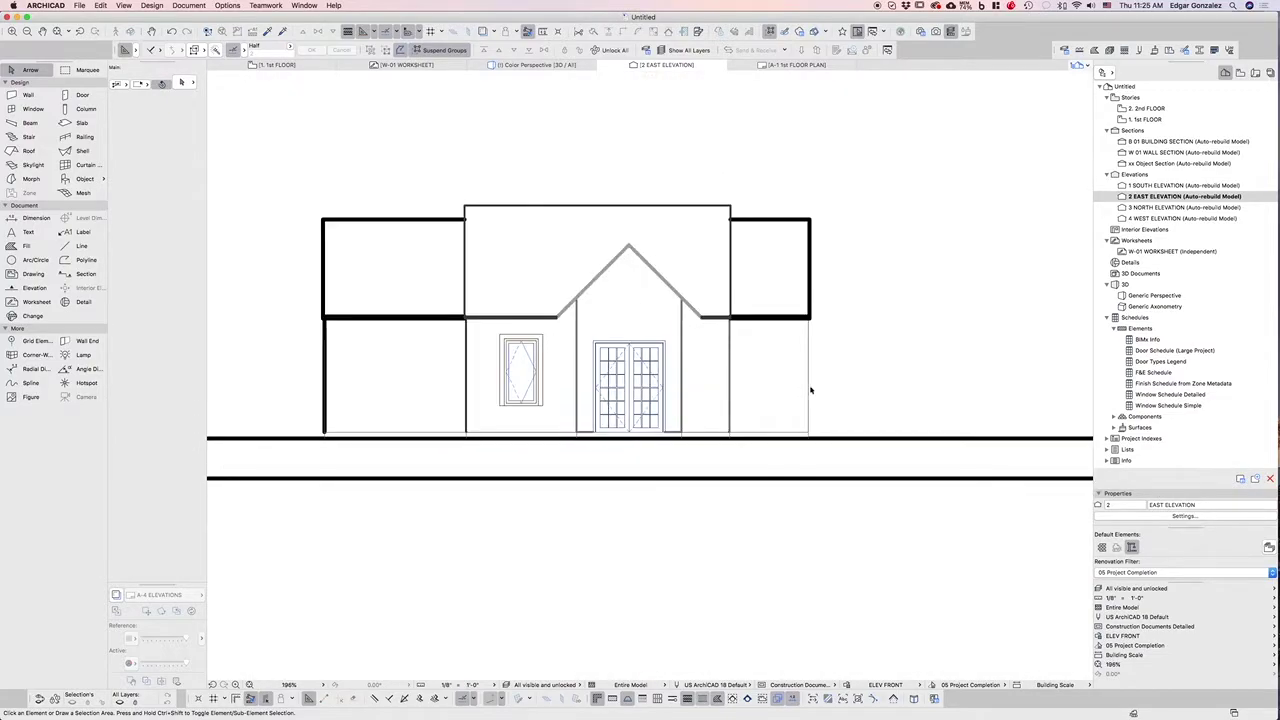
pyautogui.click(904, 688)
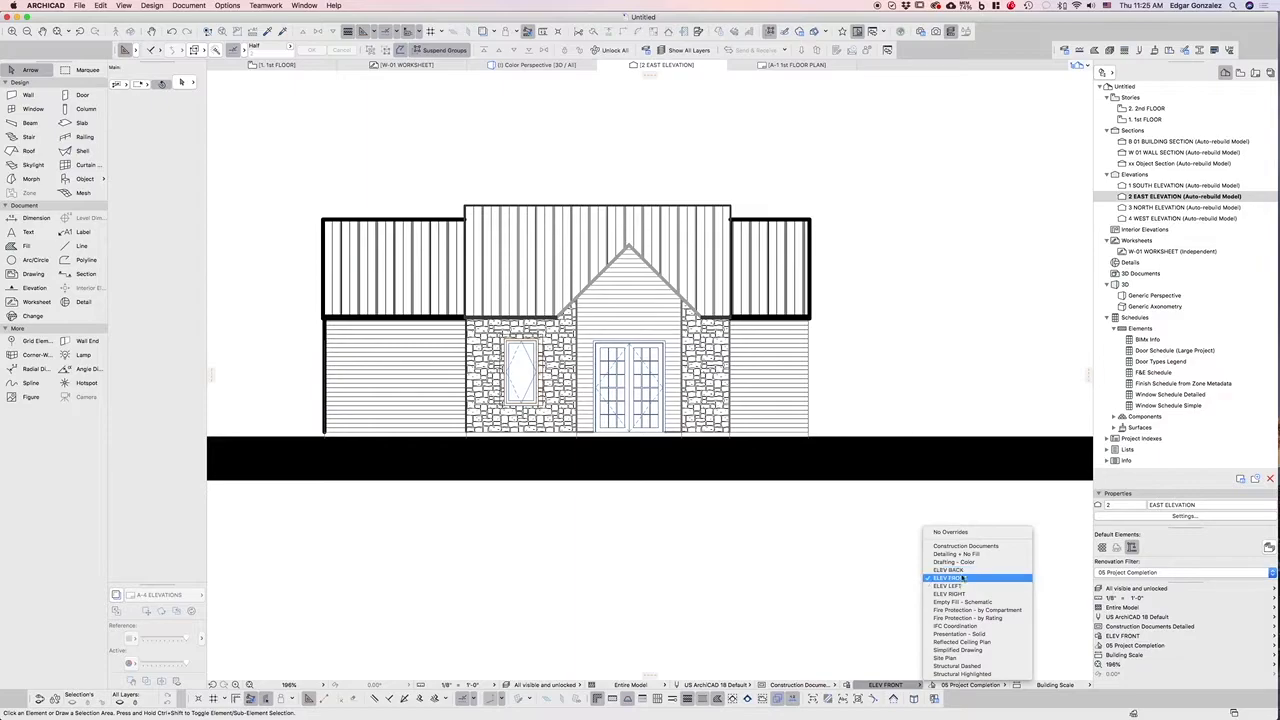
pyautogui.click(862, 522)
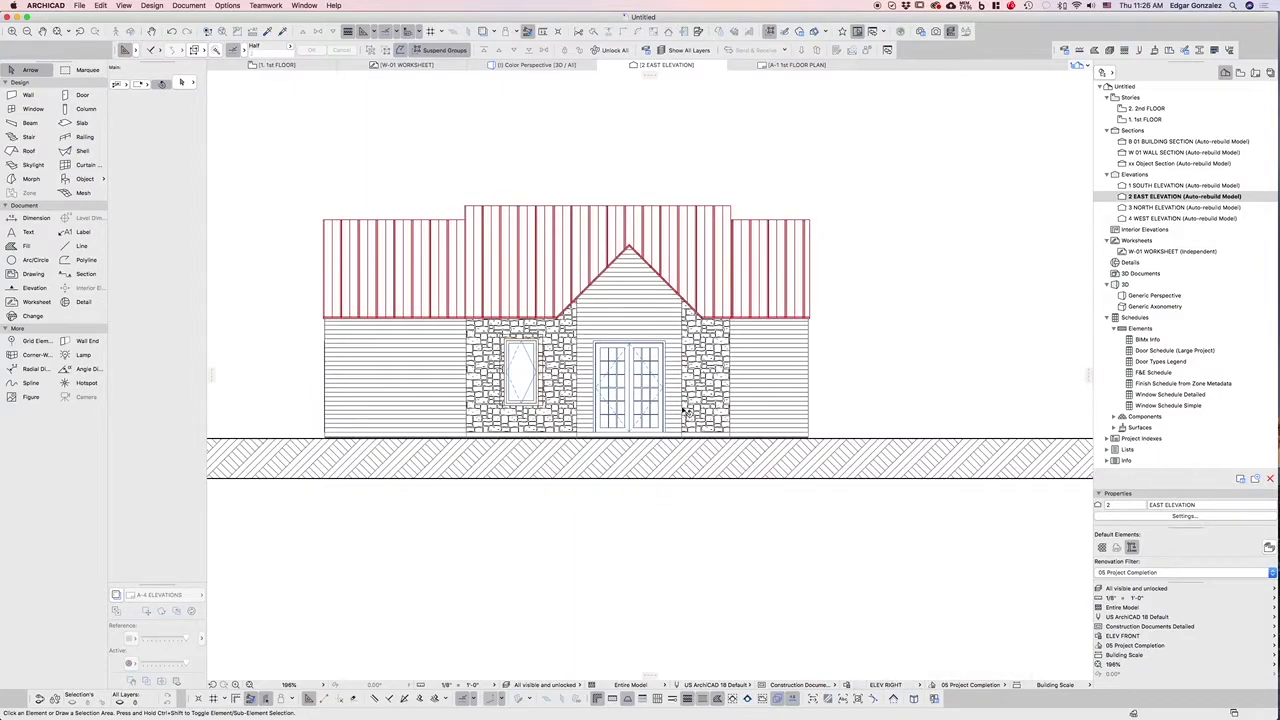
pyautogui.scroll(3, 406, 318)
pyautogui.scroll(-1, 805, 425)
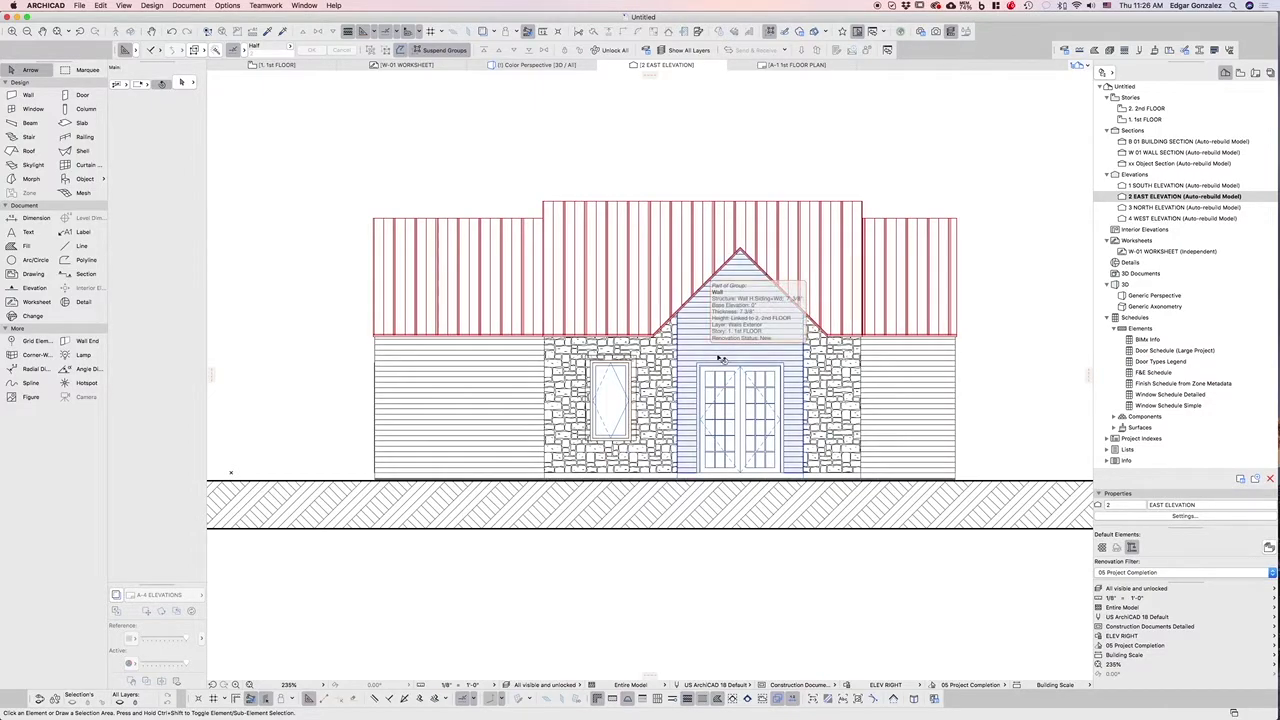
# Step: Set the ELEV RIGHT property of all walls in the East Elevation to Thickness 03 and deselect them
pyautogui.click(27, 95)
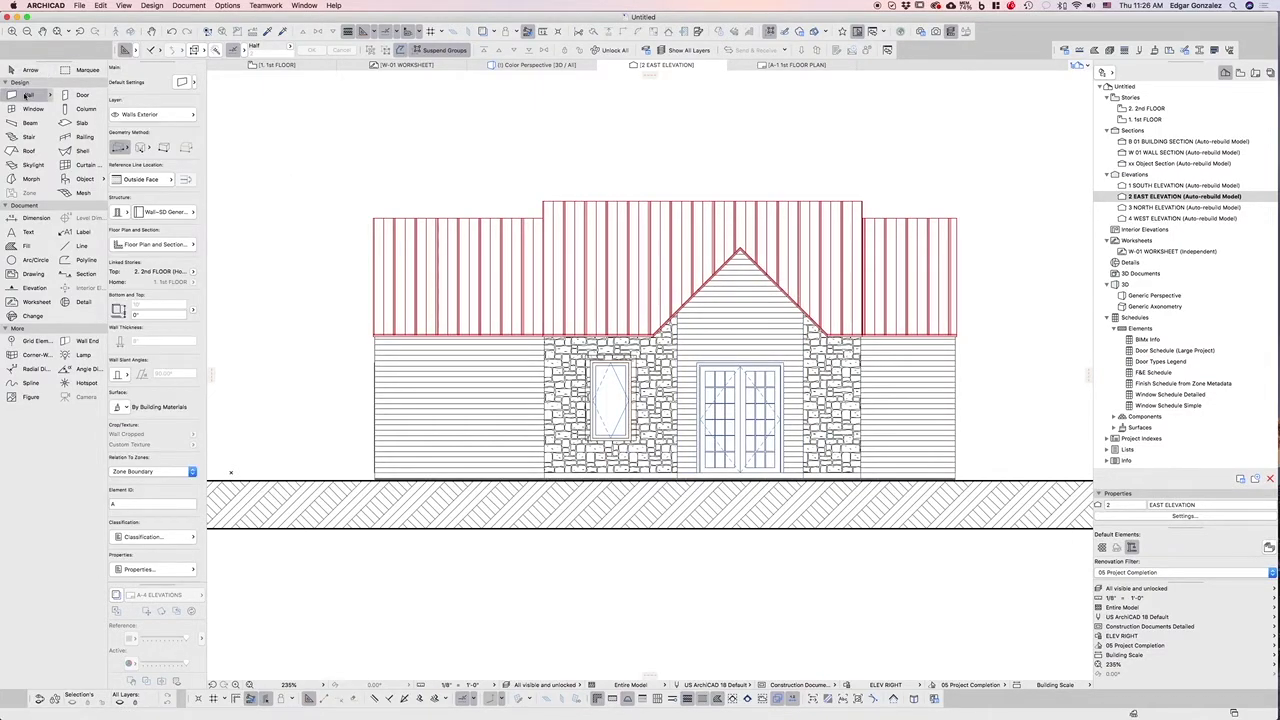
pyautogui.press('super+a')
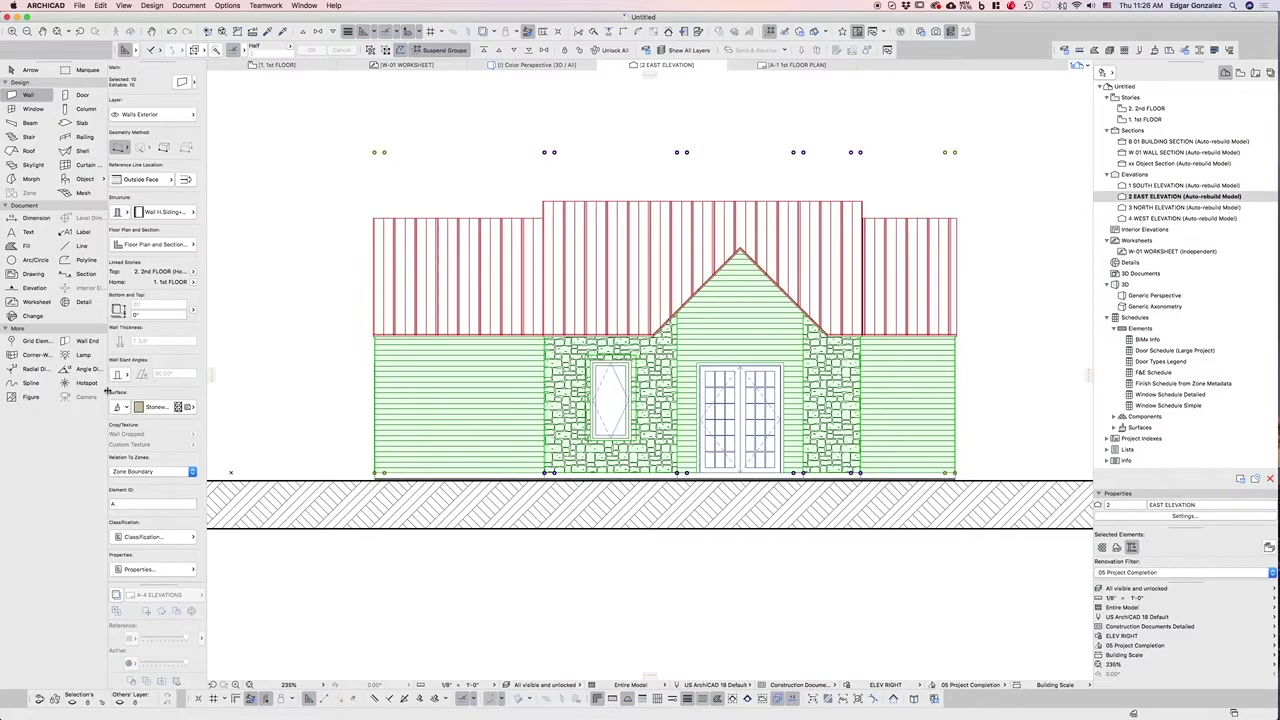
pyautogui.click(196, 570)
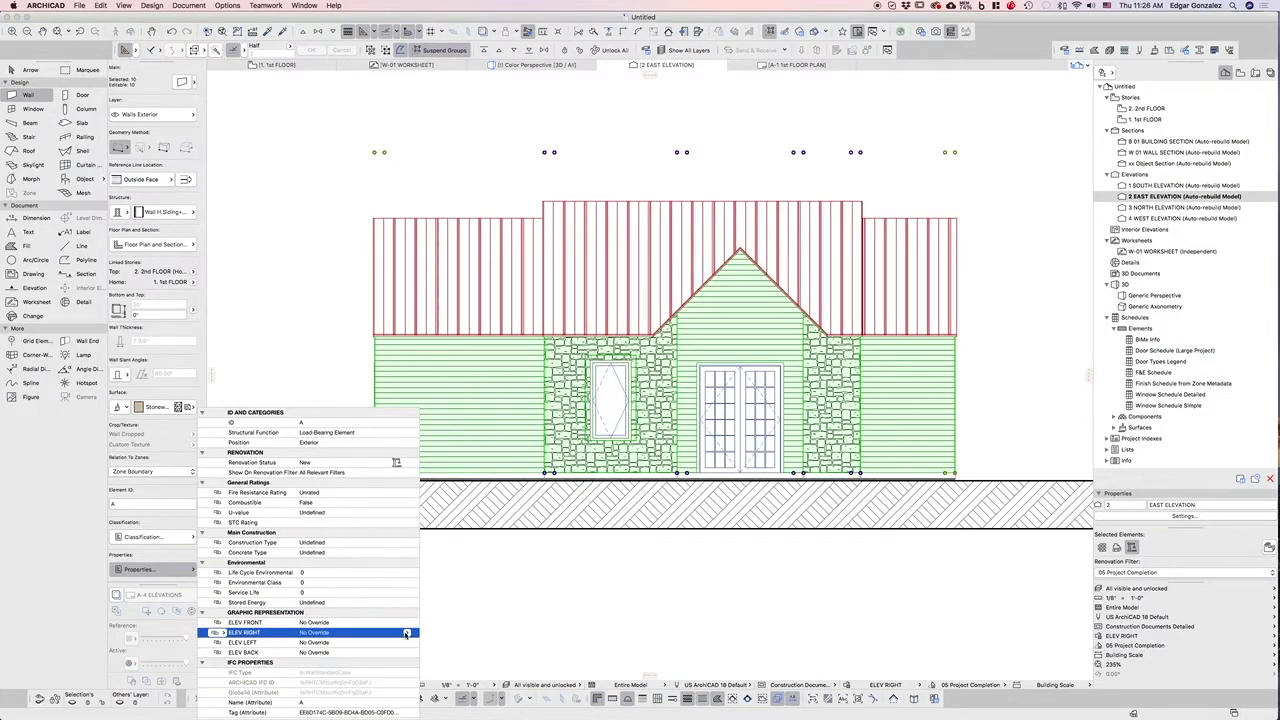
pyautogui.click(406, 634)
pyautogui.click(449, 651)
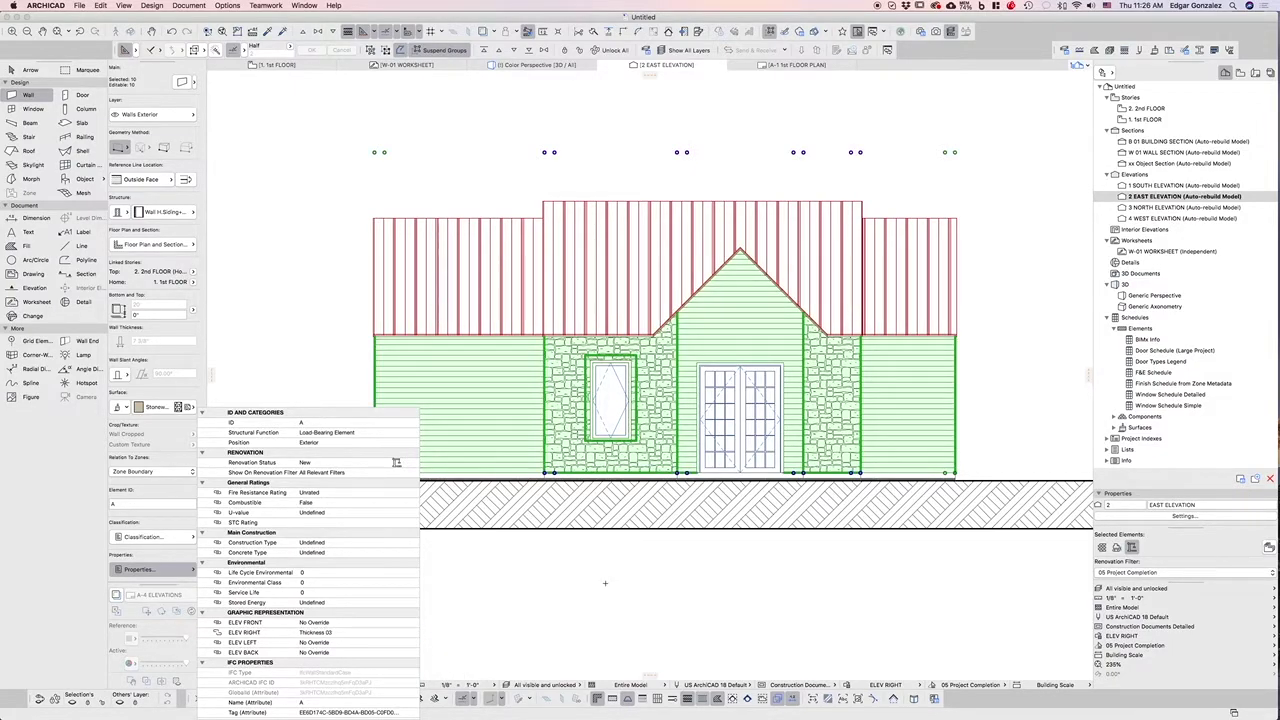
pyautogui.click(604, 582)
# Step: Set the ELEV RIGHT property of the gable roof above the double doors to Thickness 01
pyautogui.click(543, 309)
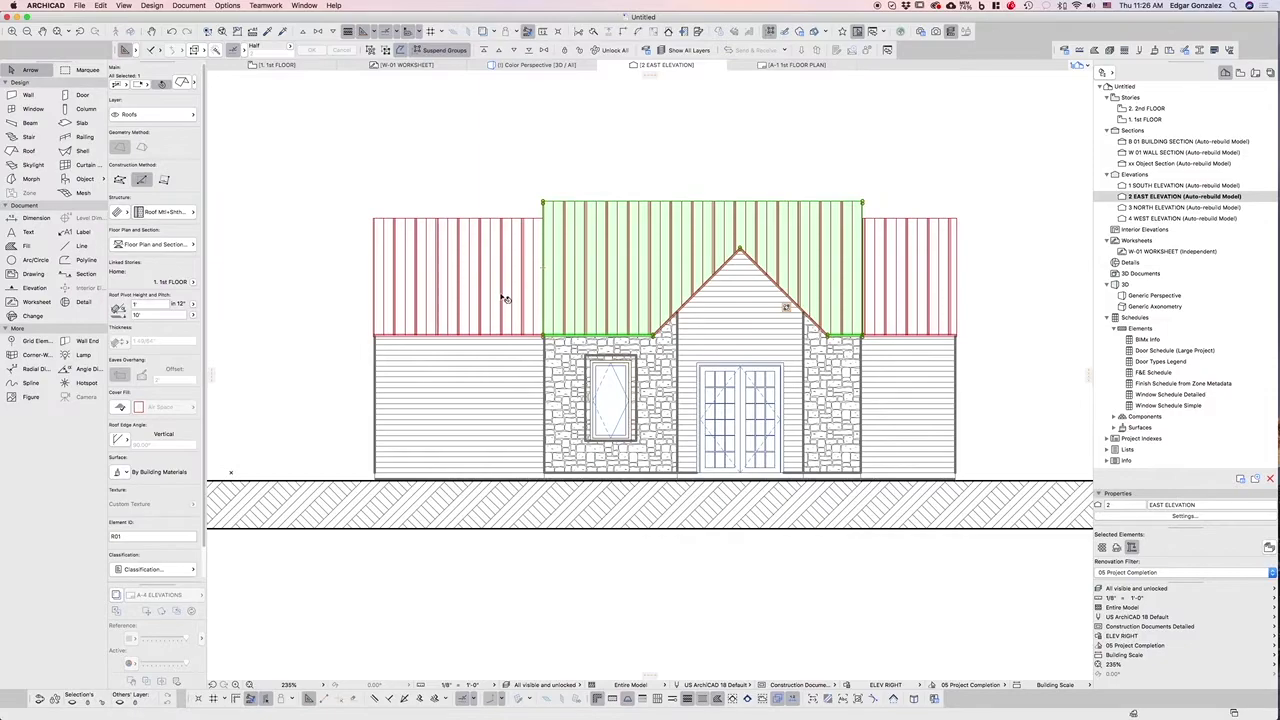
pyautogui.click(714, 298)
pyautogui.click(138, 571)
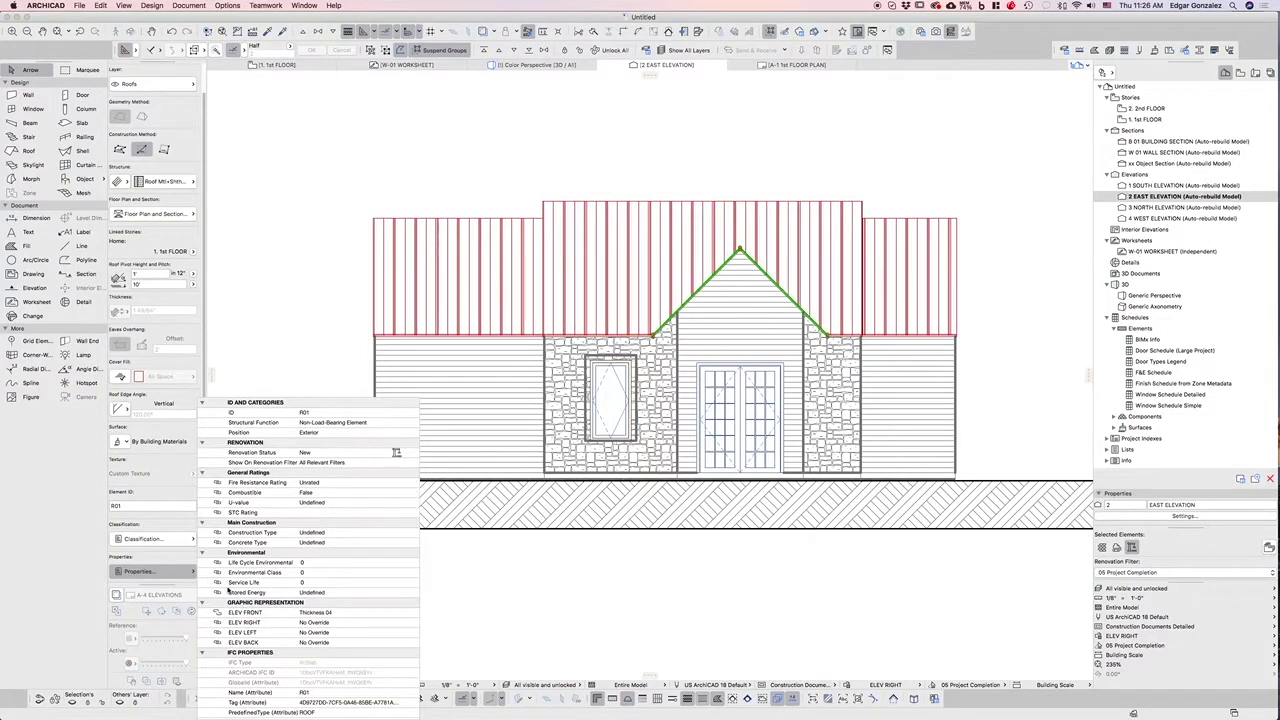
pyautogui.click(341, 625)
pyautogui.click(407, 623)
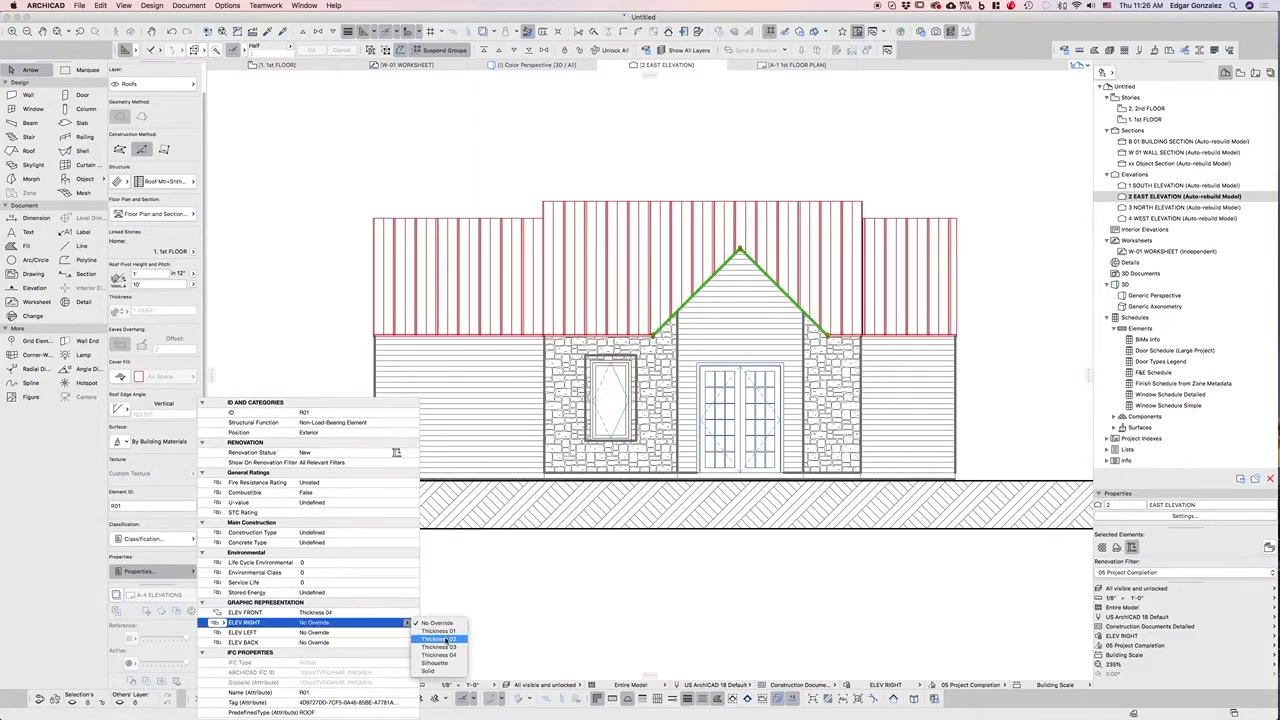
pyautogui.click(447, 632)
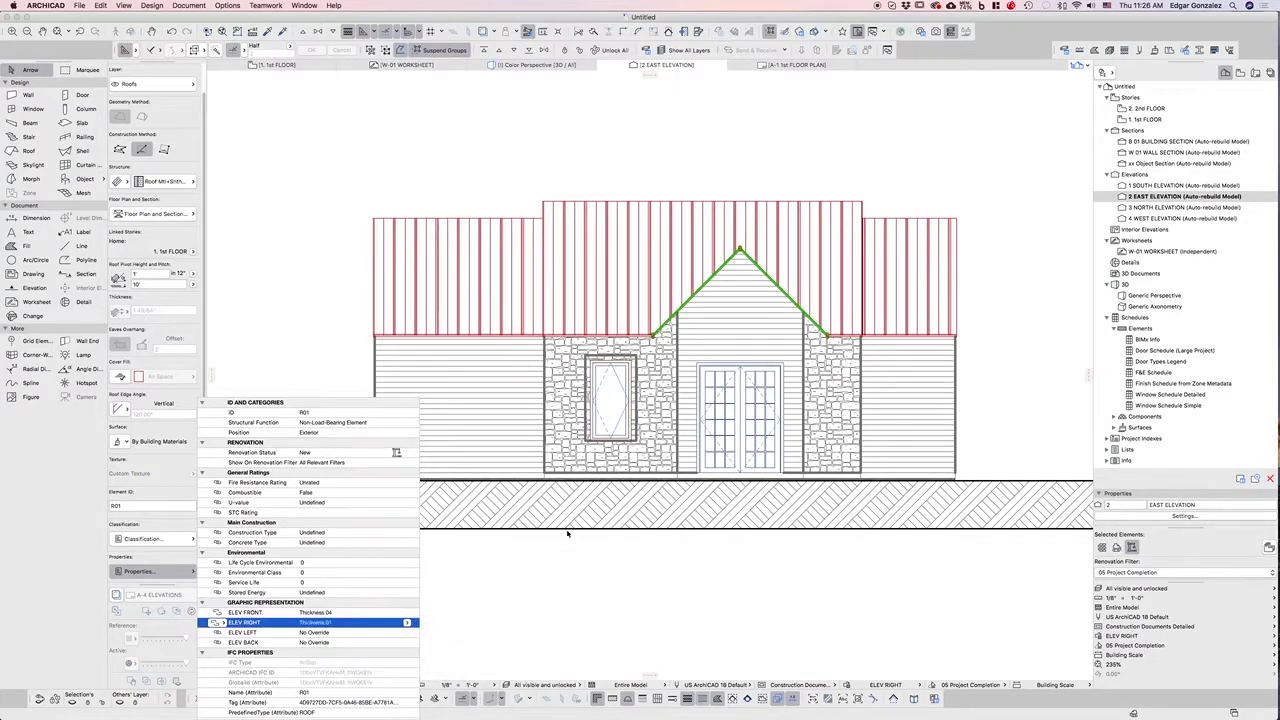
# Step: Set the ELEV RIGHT property of the gable wall around the double doors to Thickness 01
pyautogui.click(712, 325)
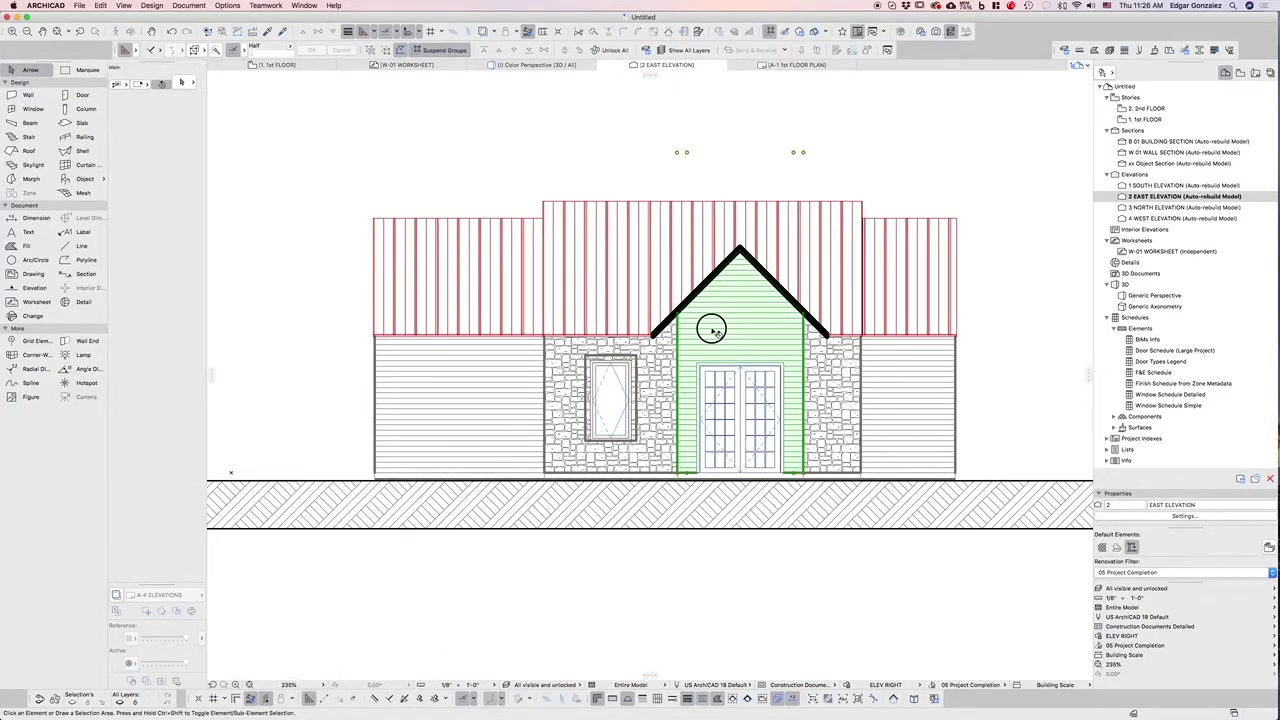
pyautogui.click(141, 569)
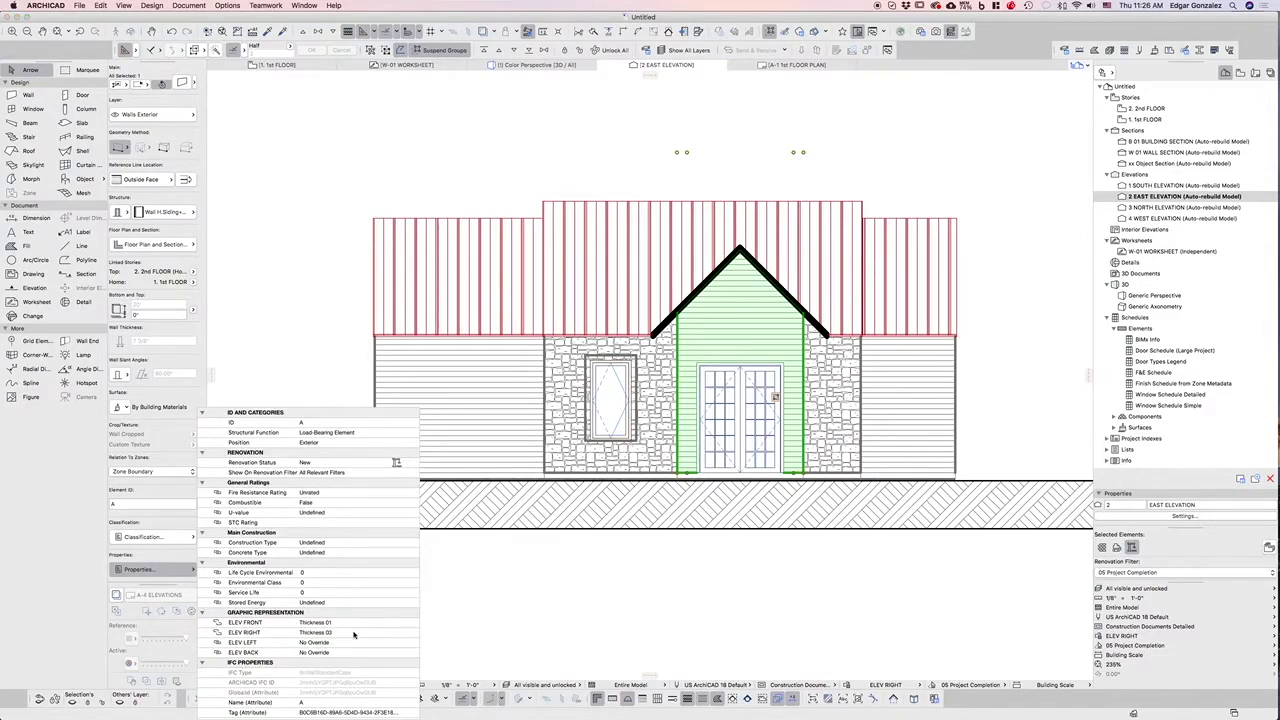
pyautogui.click(353, 633)
pyautogui.click(407, 634)
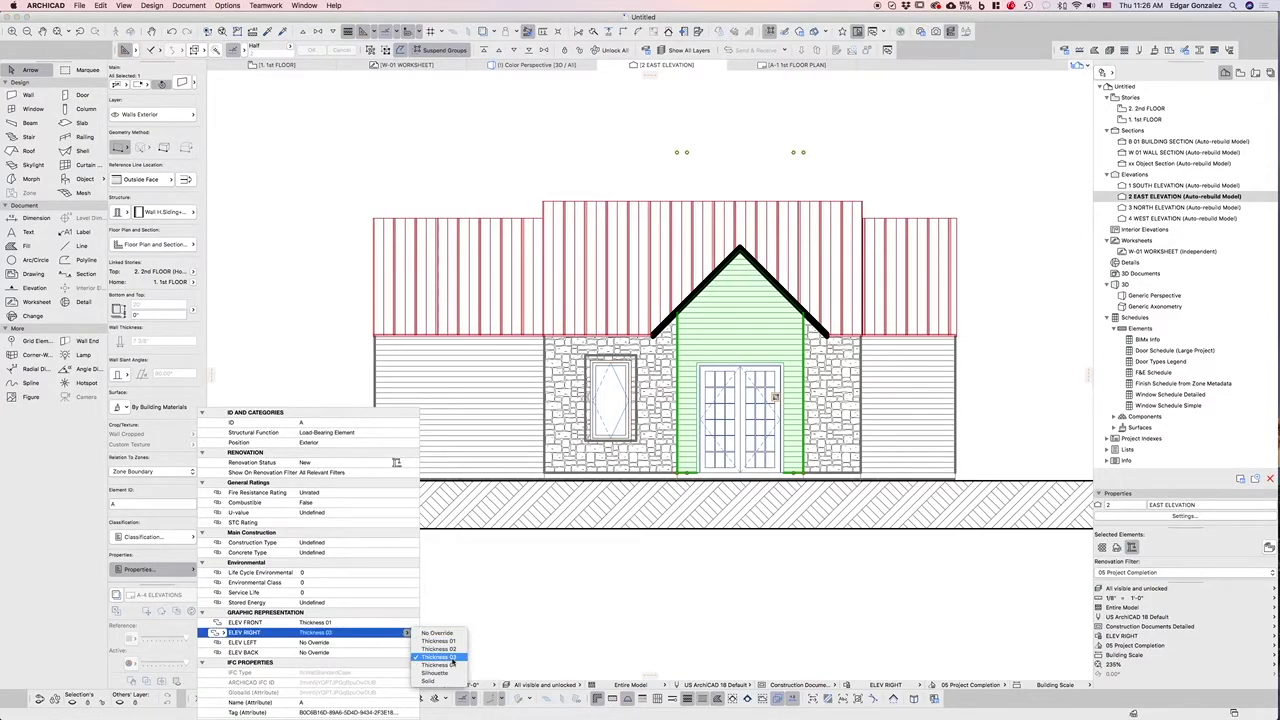
pyautogui.click(452, 641)
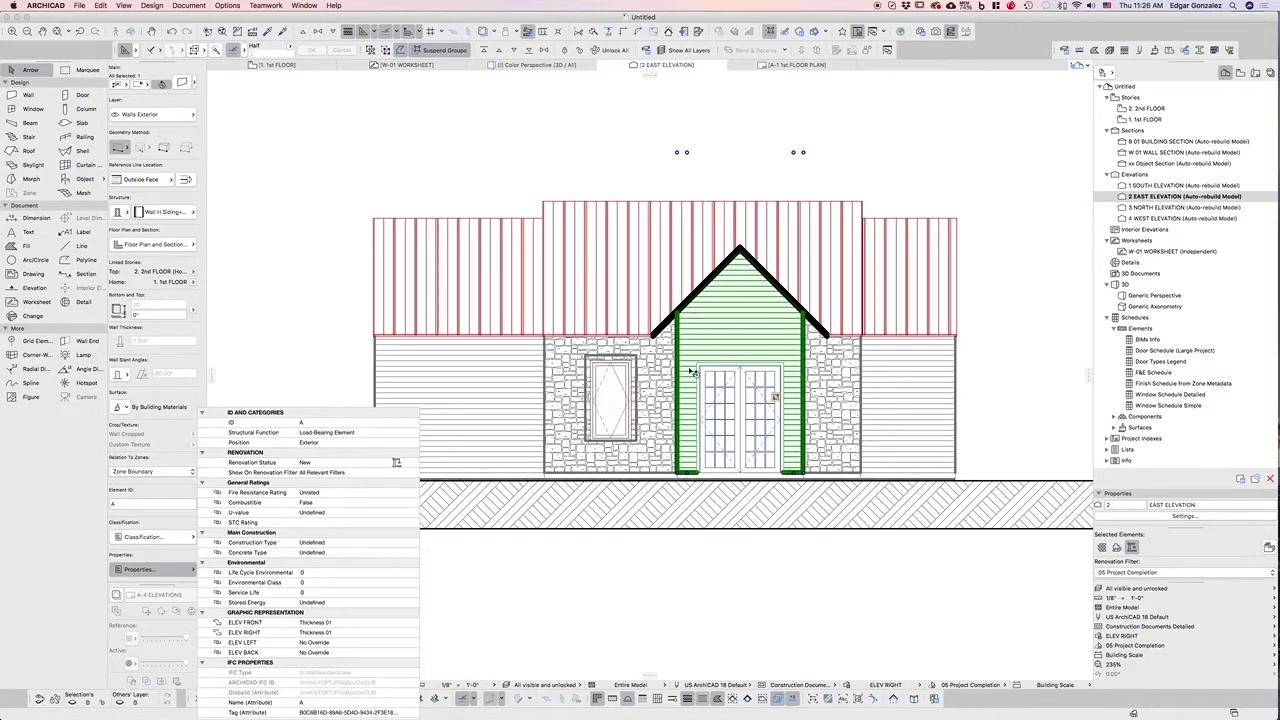
# Step: Set the same gable wall's ELEV FRONT property to Thickness 03 and clear the selection
pyautogui.click(340, 623)
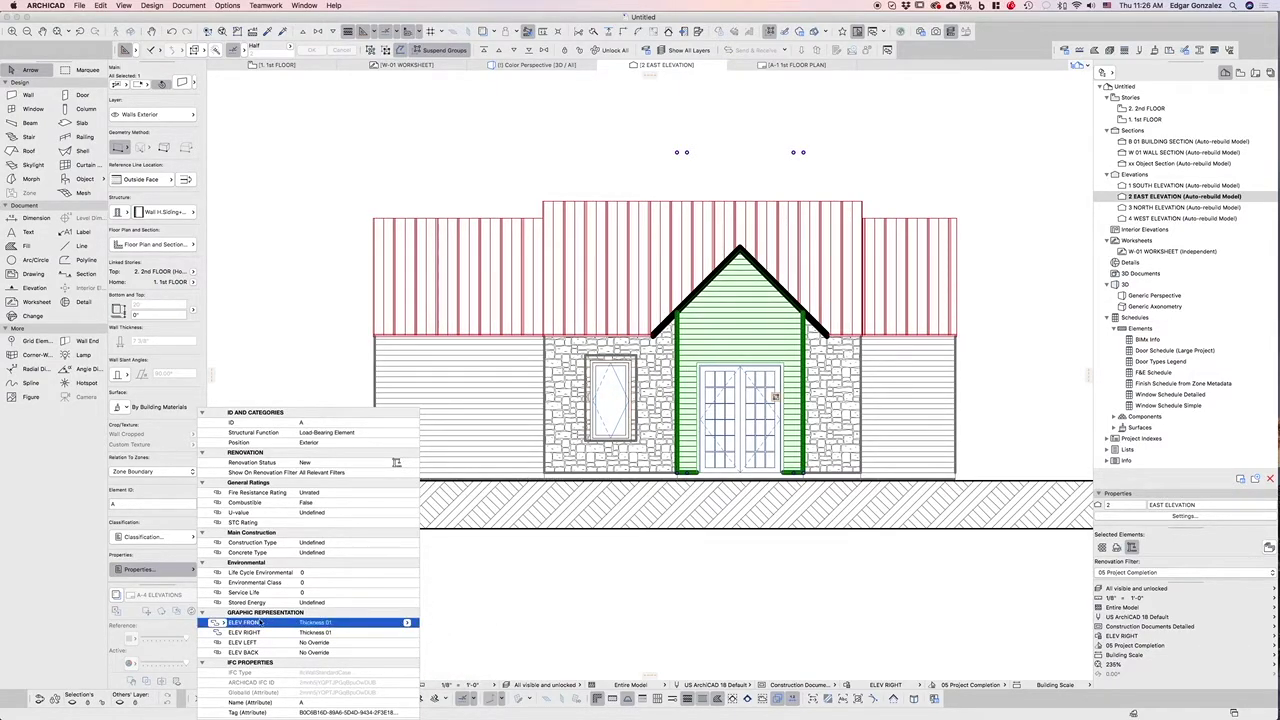
pyautogui.click(408, 623)
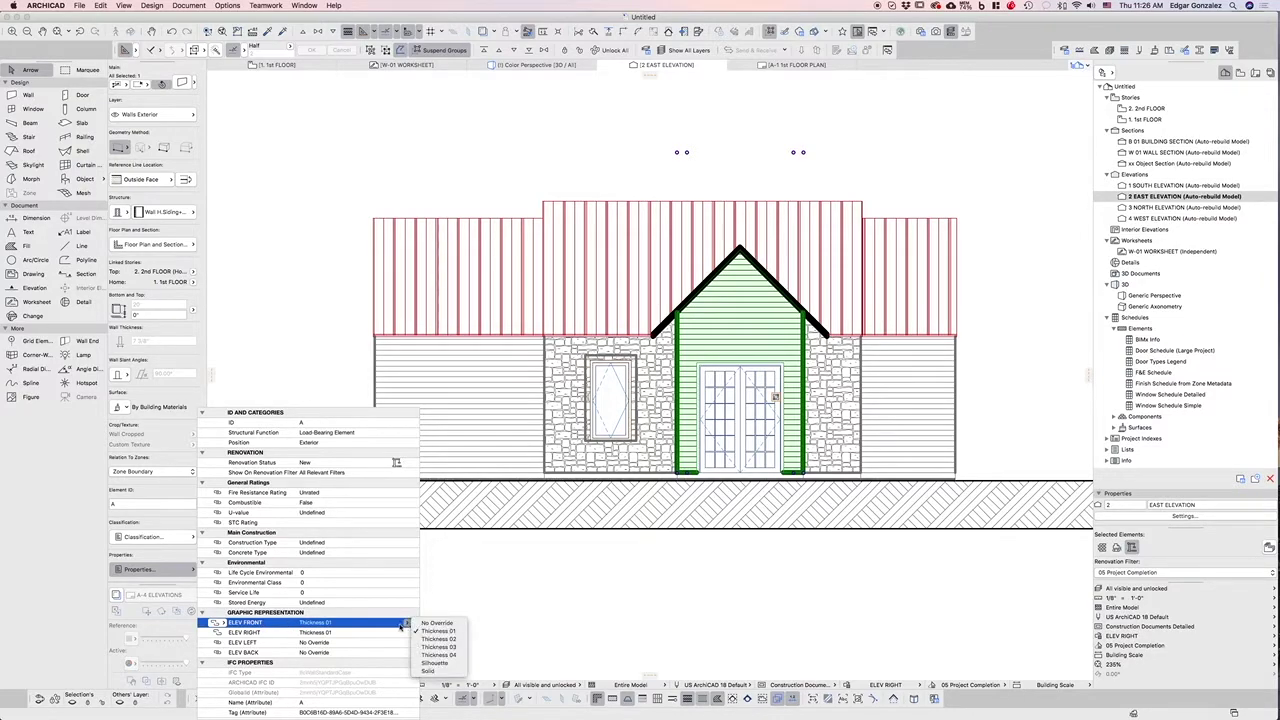
pyautogui.click(499, 599)
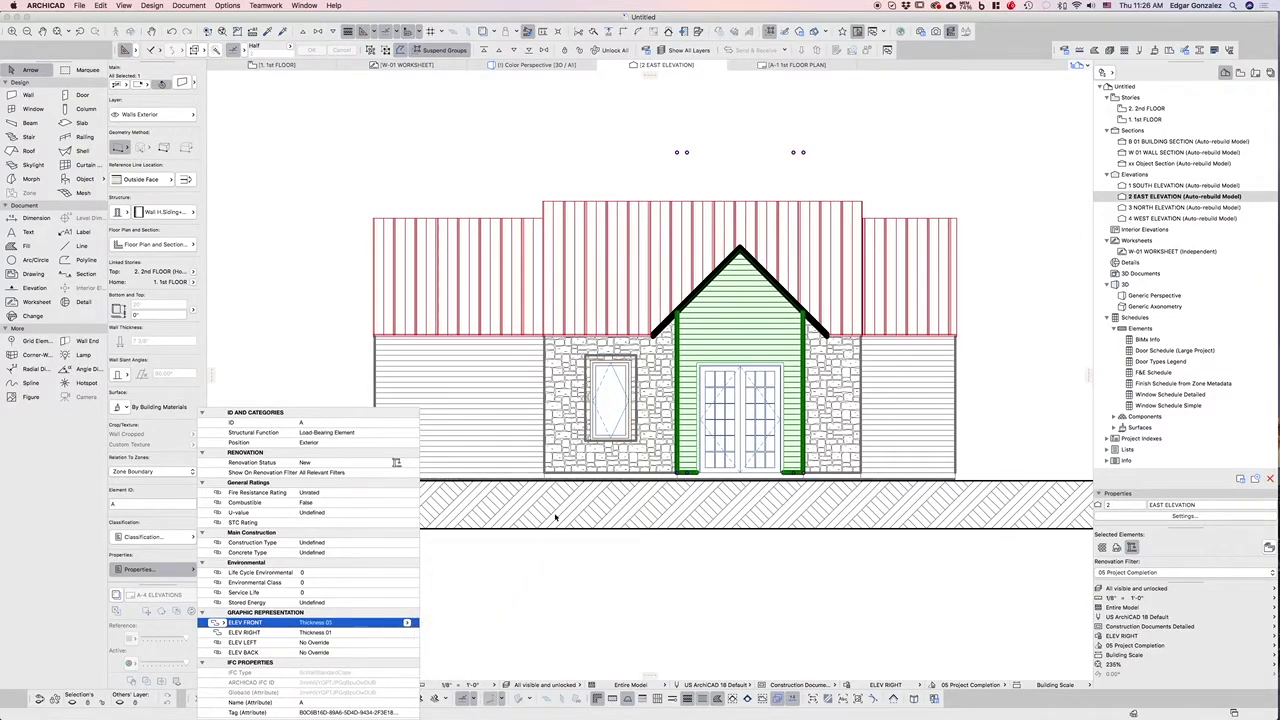
pyautogui.click(610, 588)
pyautogui.click(627, 565)
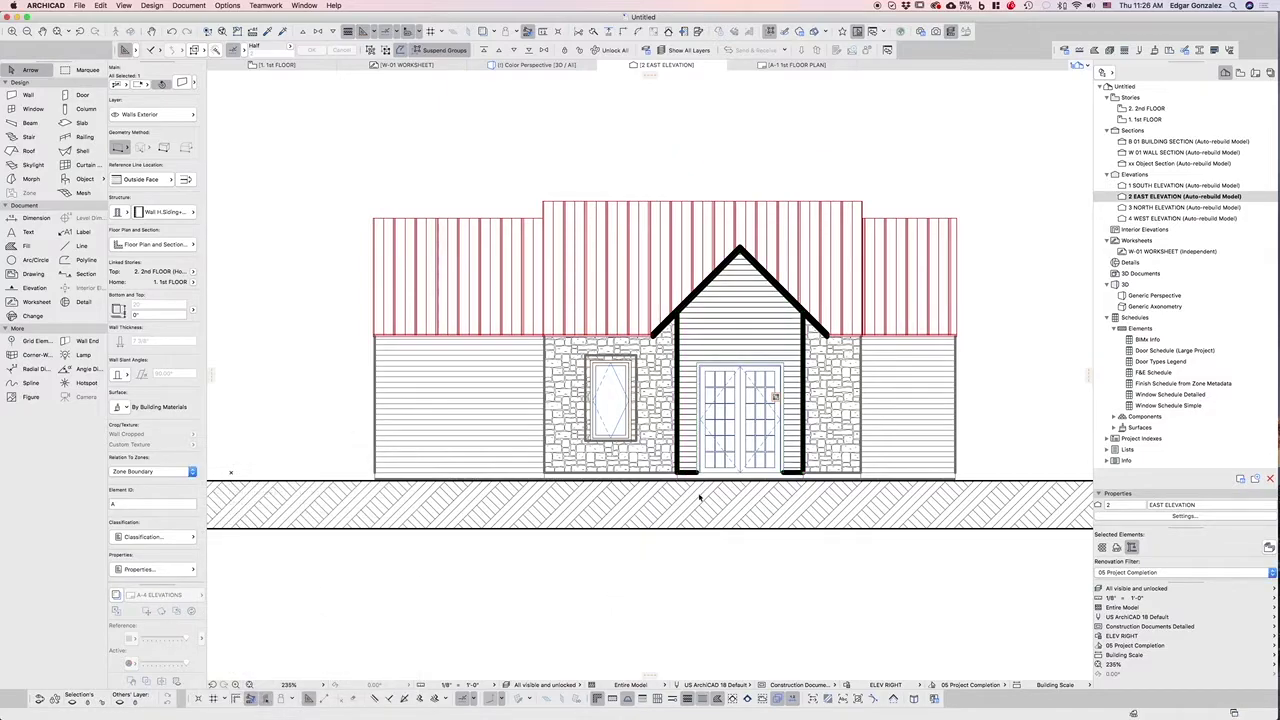
# Step: Switch the South Elevation's graphic override combination back to ELEV FRONT and reopen the East Elevation
pyautogui.scroll(-3, 640, 372)
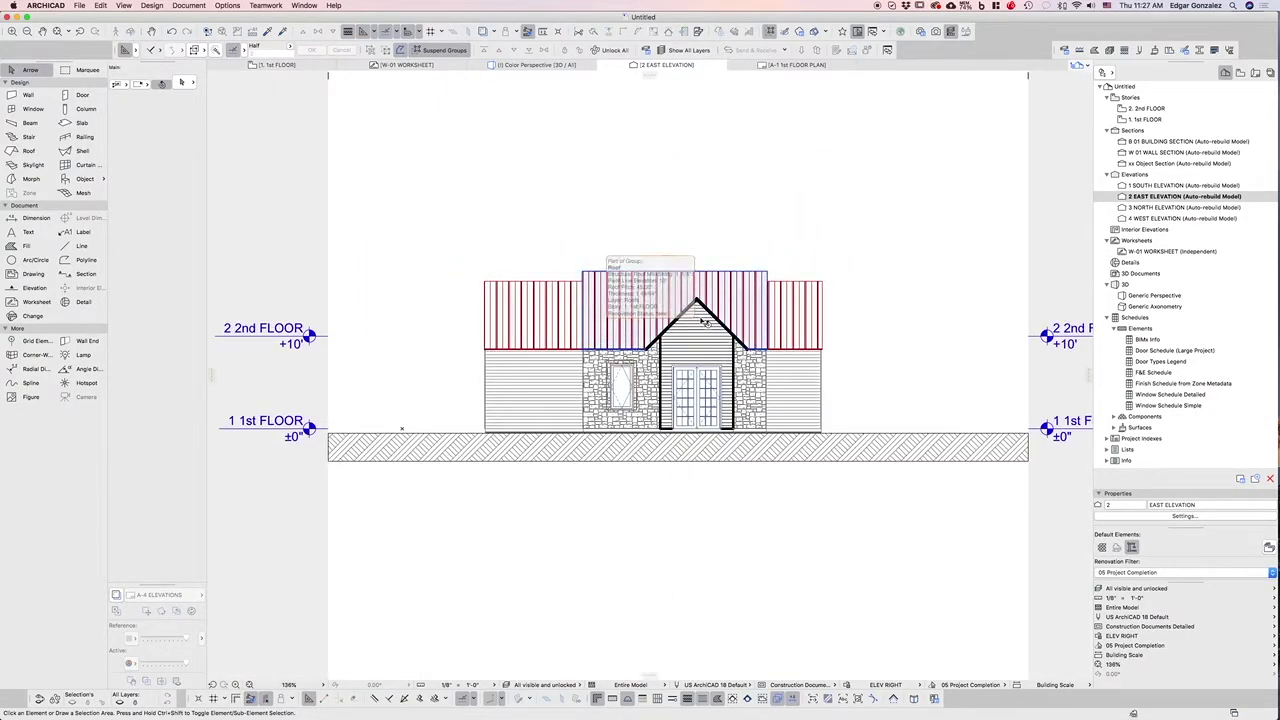
pyautogui.scroll(-1, 650, 322)
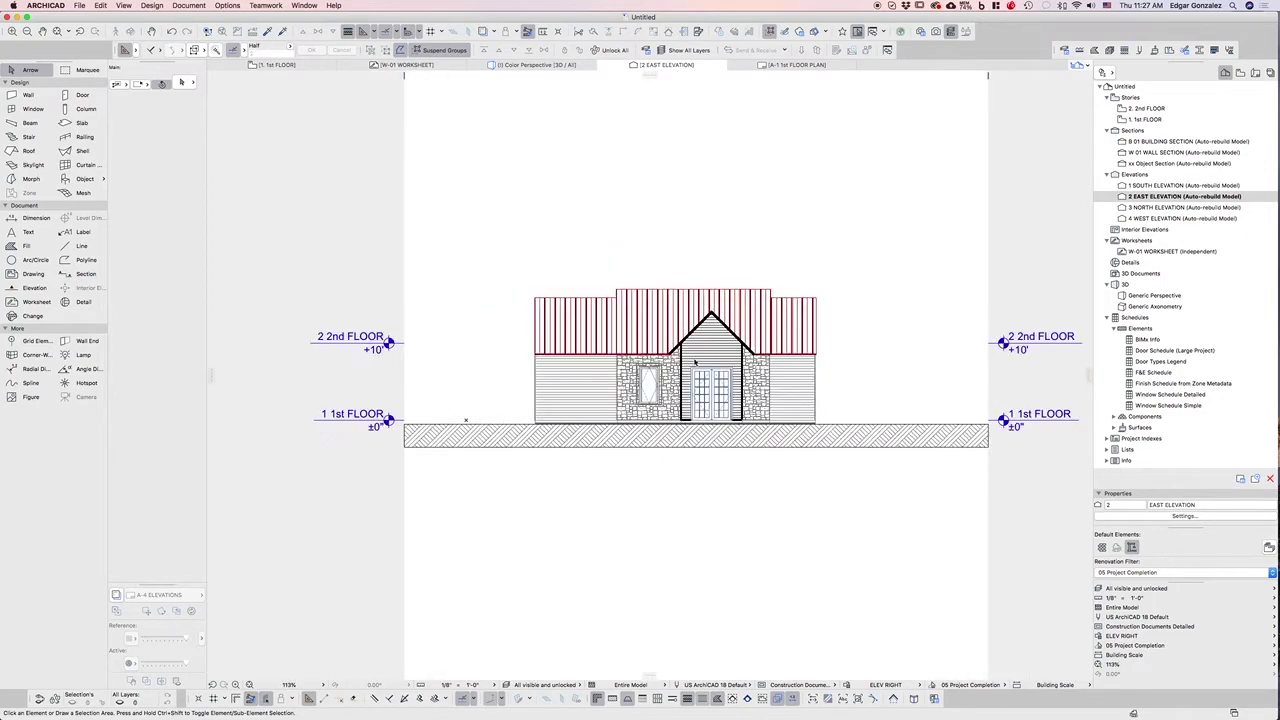
pyautogui.scroll(1, 692, 357)
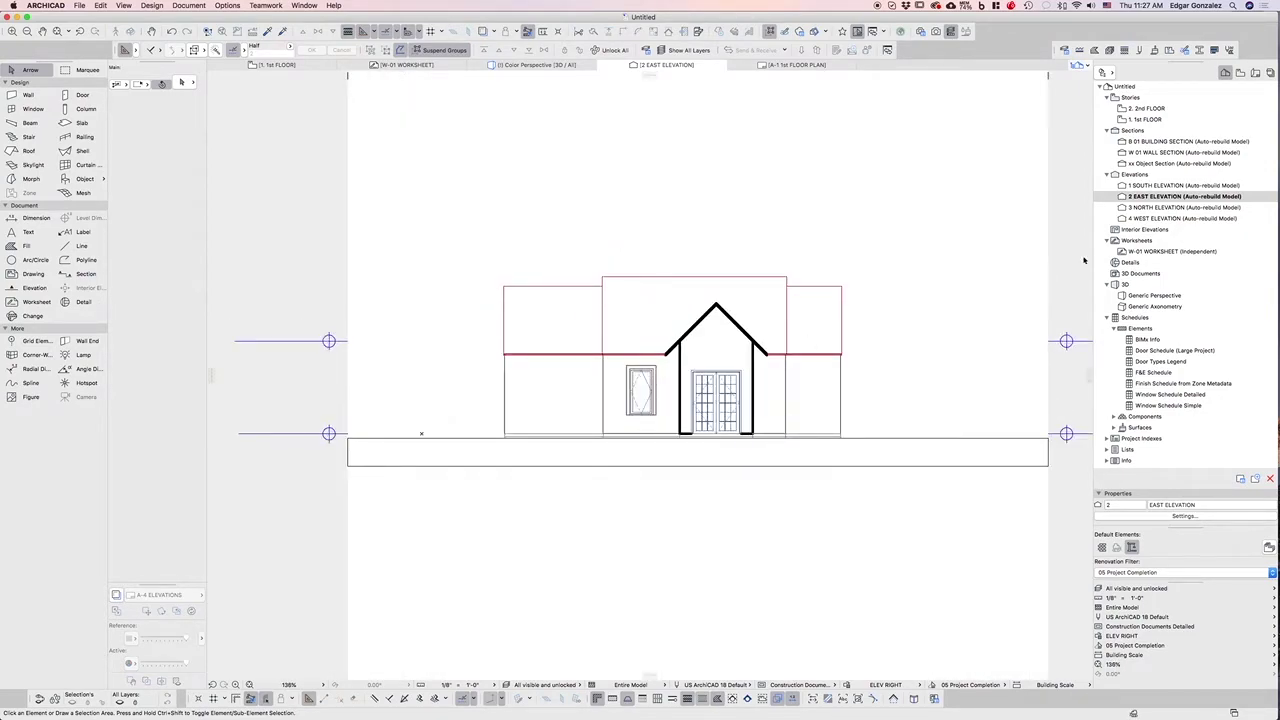
pyautogui.click(1155, 186)
pyautogui.doubleClick(1155, 186)
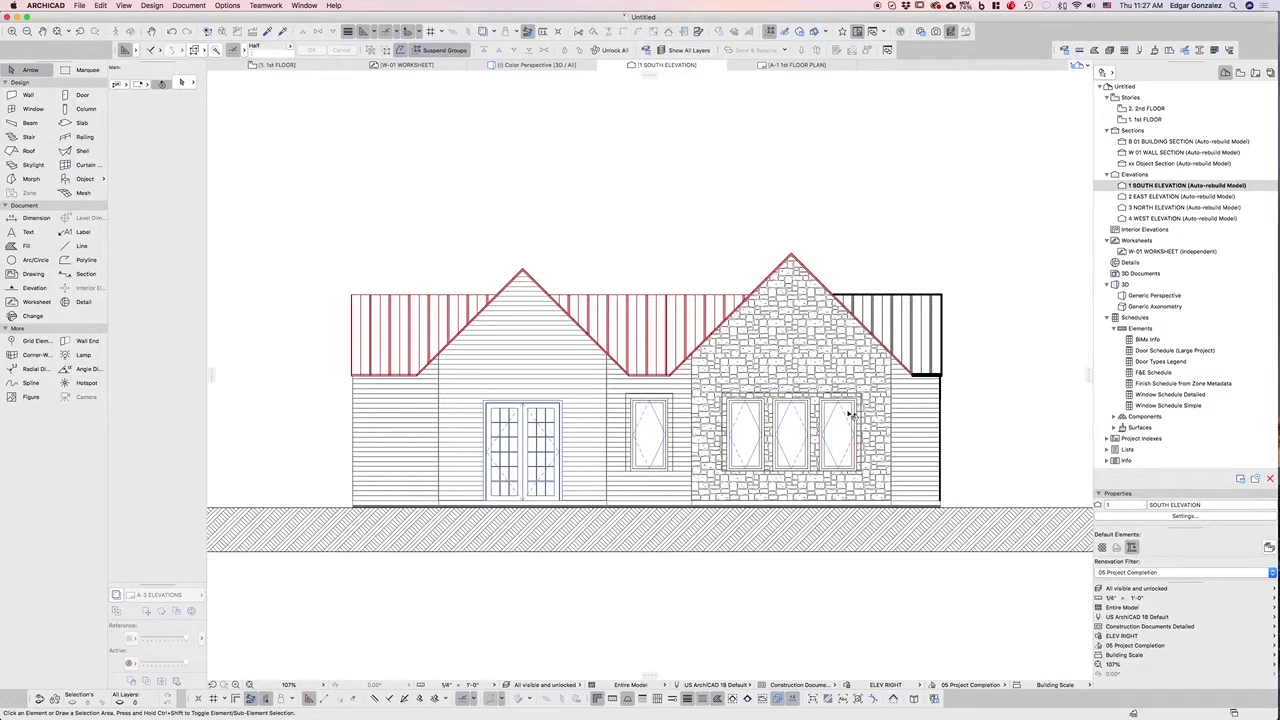
pyautogui.click(900, 684)
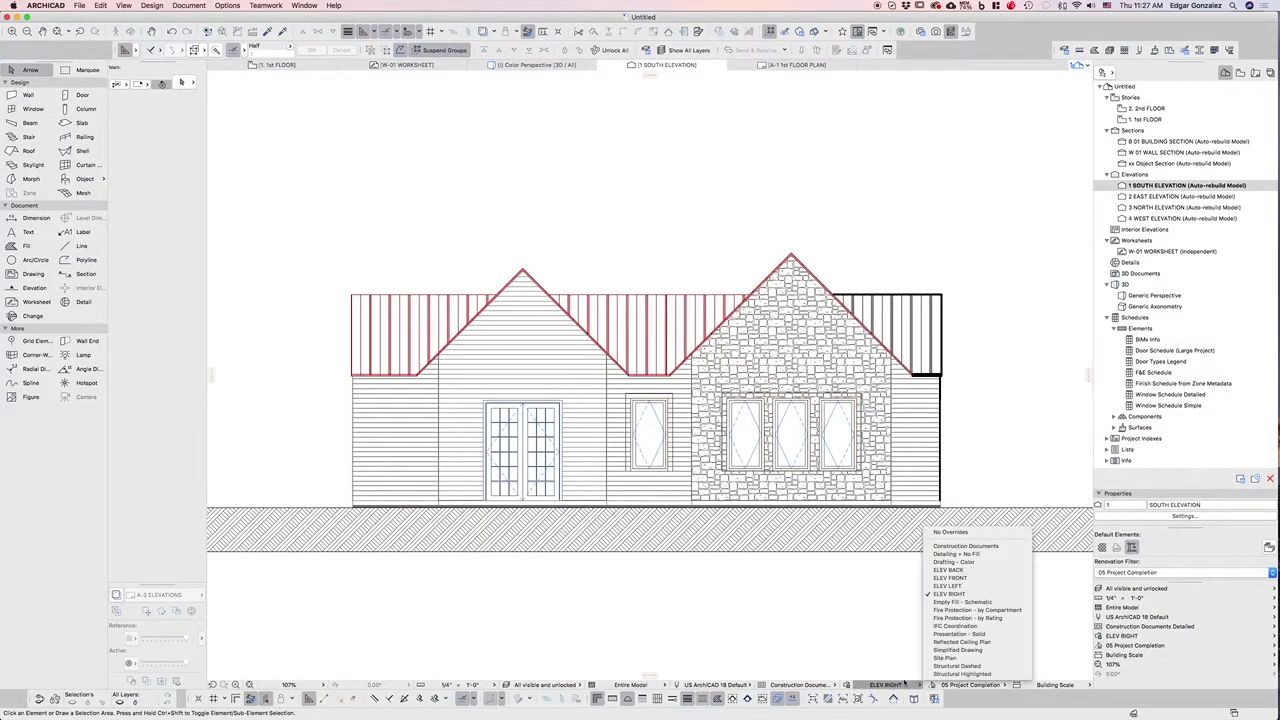
pyautogui.click(955, 578)
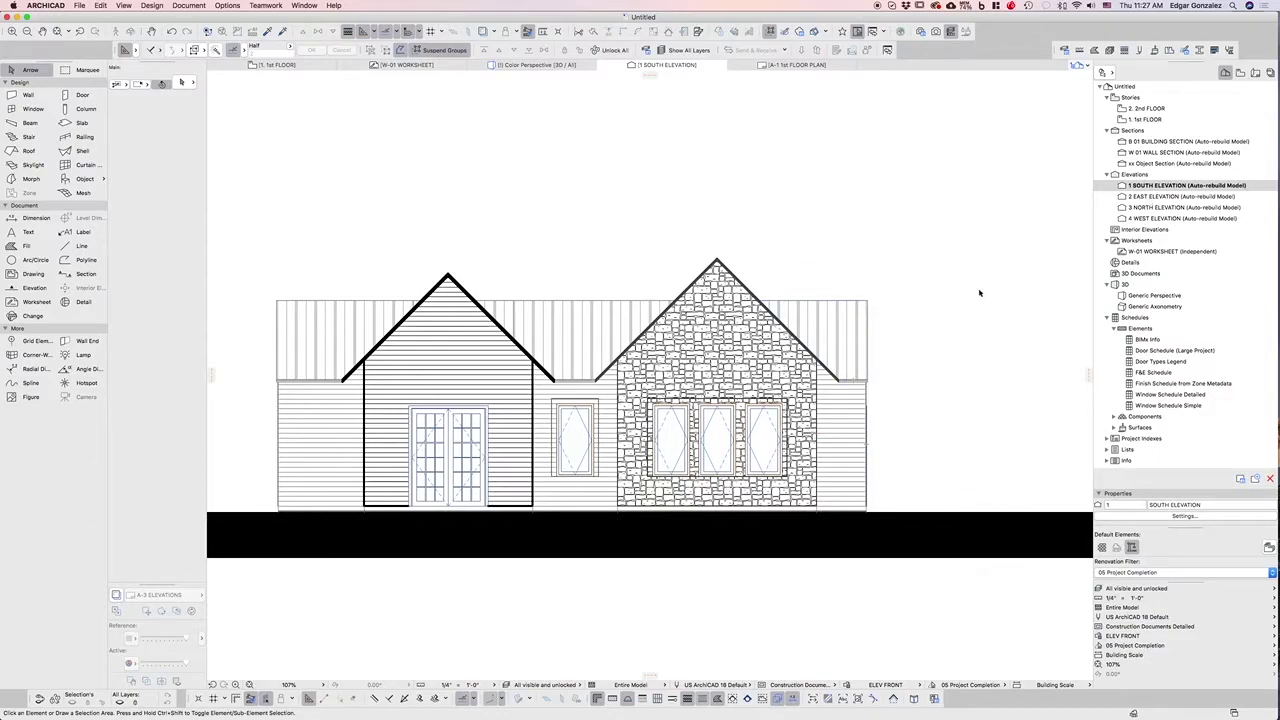
pyautogui.doubleClick(1160, 198)
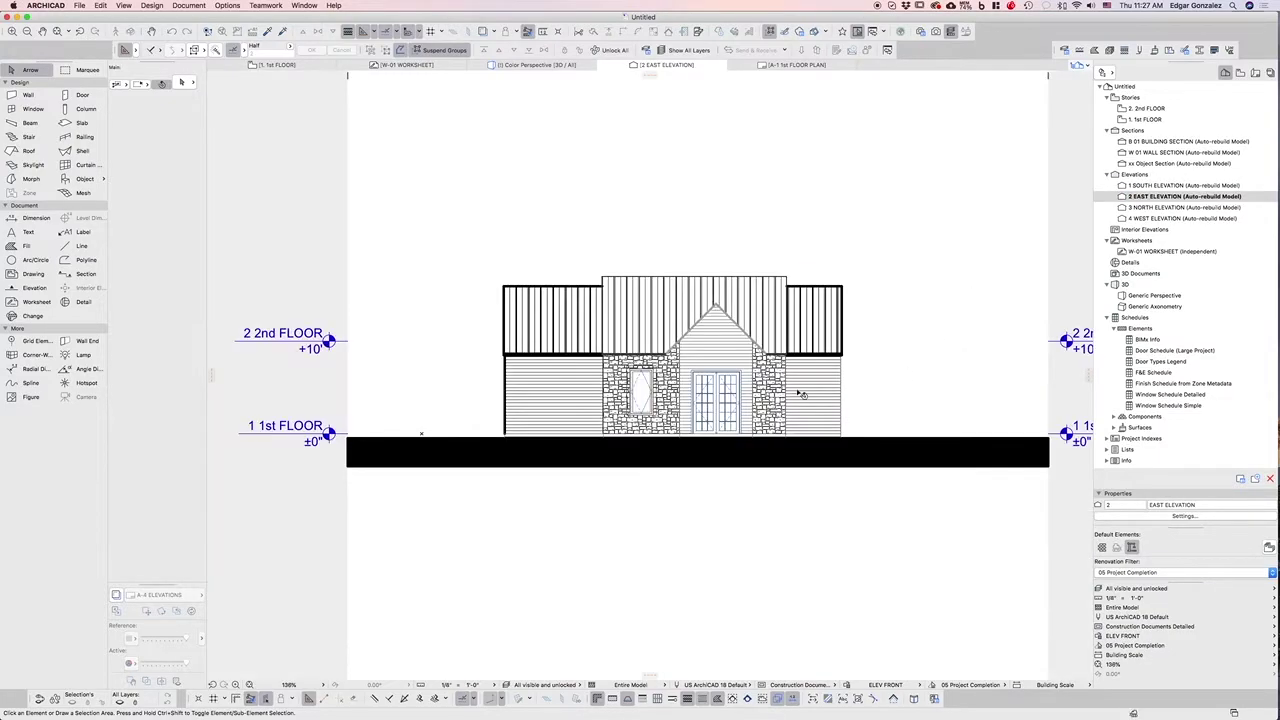
# Step: Switch the East Elevation's graphic override combination to ELEV RIGHT
pyautogui.scroll(3, 800, 395)
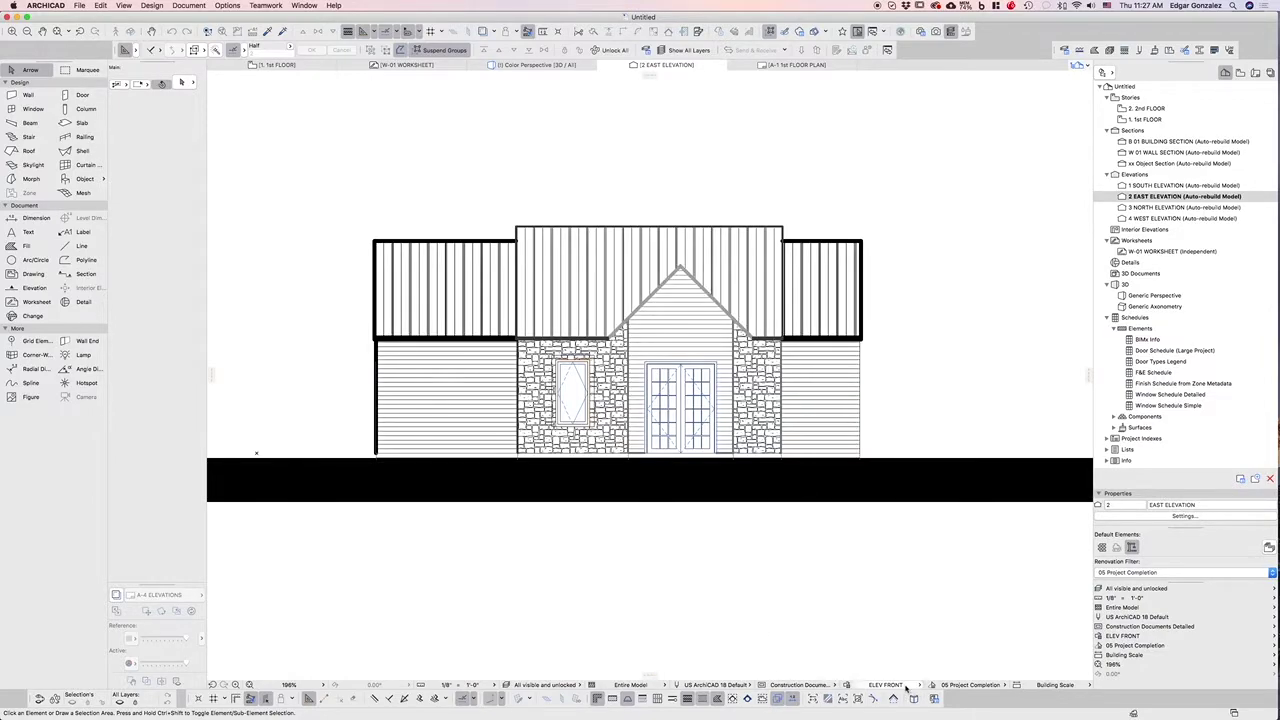
pyautogui.click(906, 688)
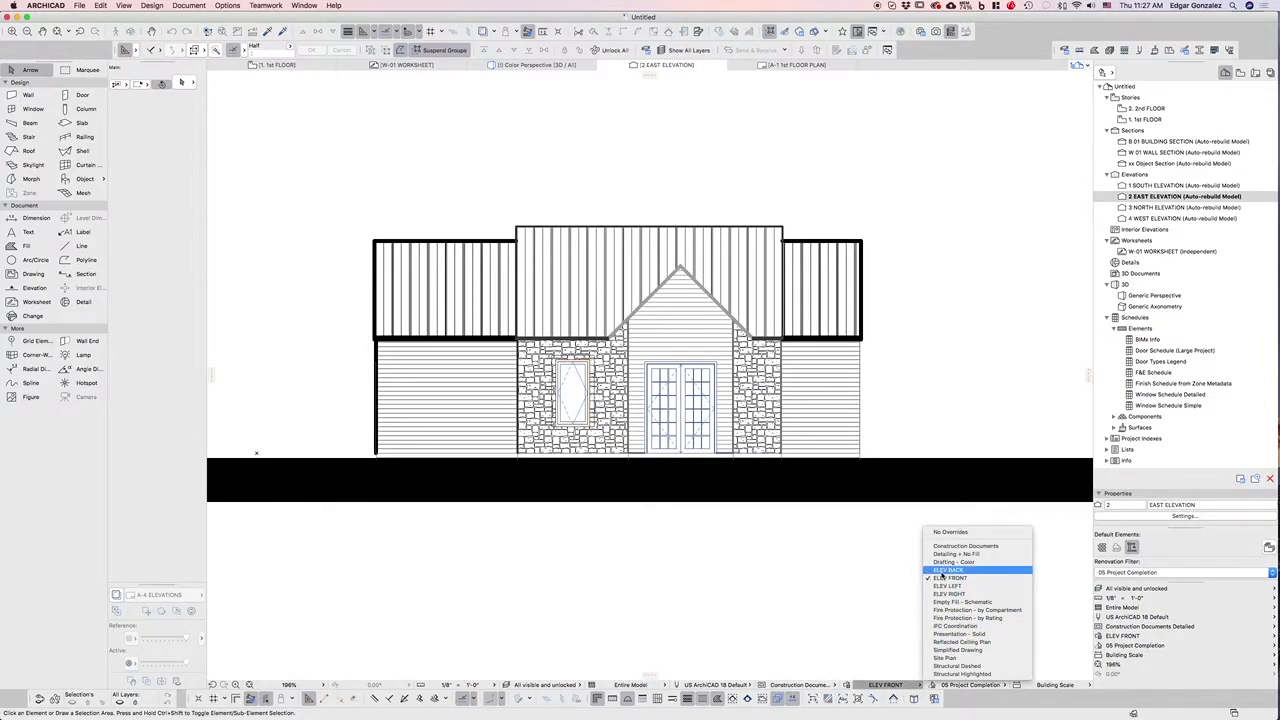
pyautogui.click(942, 593)
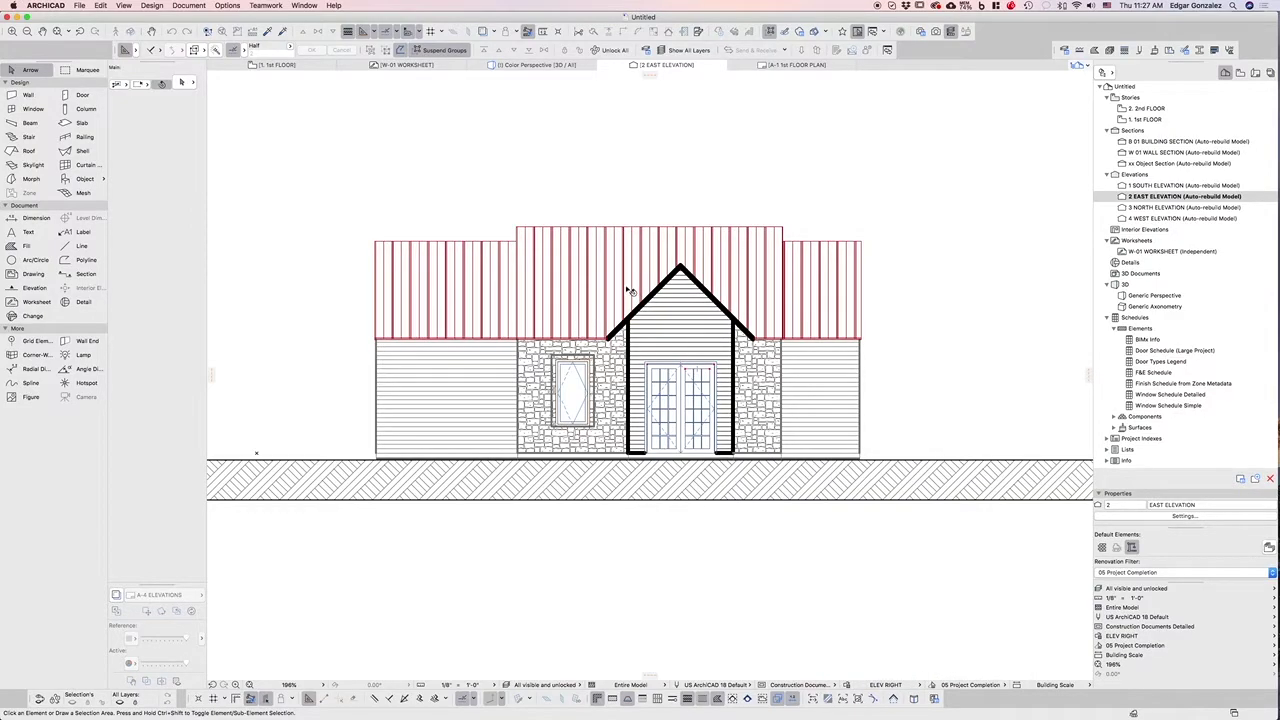
# Step: Set the ELEV RIGHT property of the taller central roof behind the gable to Thickness 02
pyautogui.click(629, 291)
pyautogui.click(175, 569)
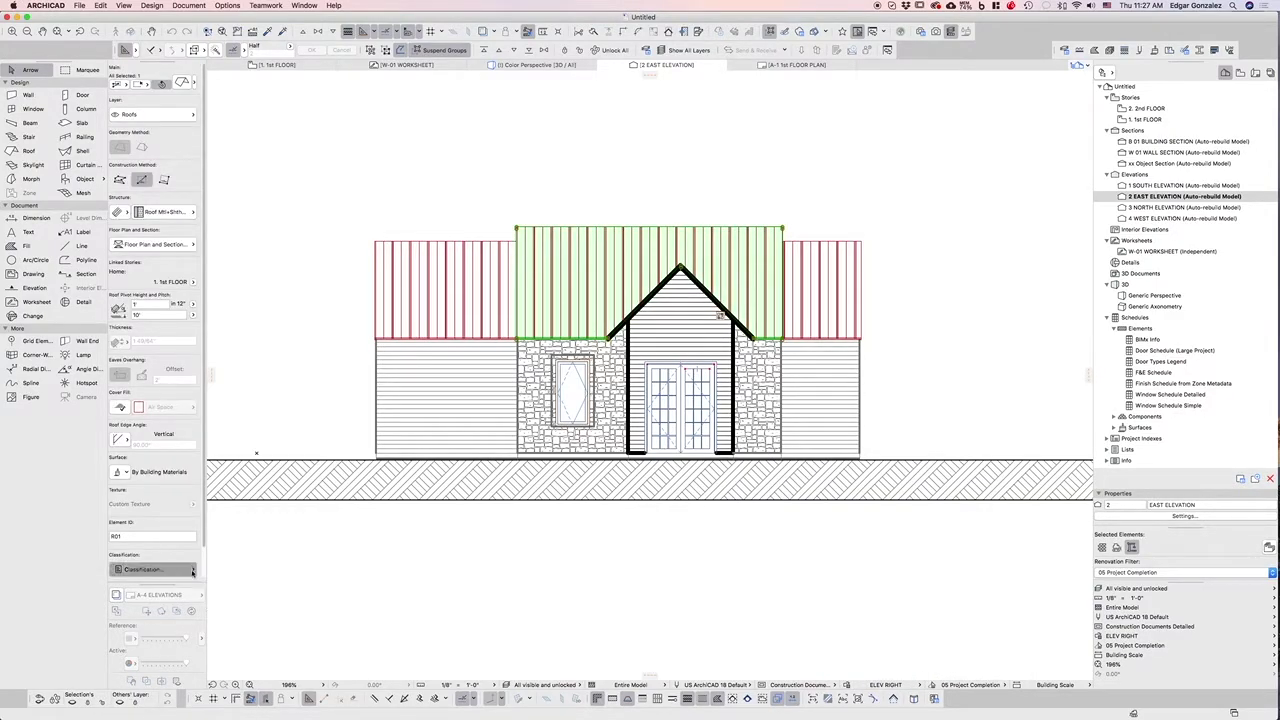
pyautogui.click(158, 556)
pyautogui.scroll(-2, 162, 566)
pyautogui.click(184, 571)
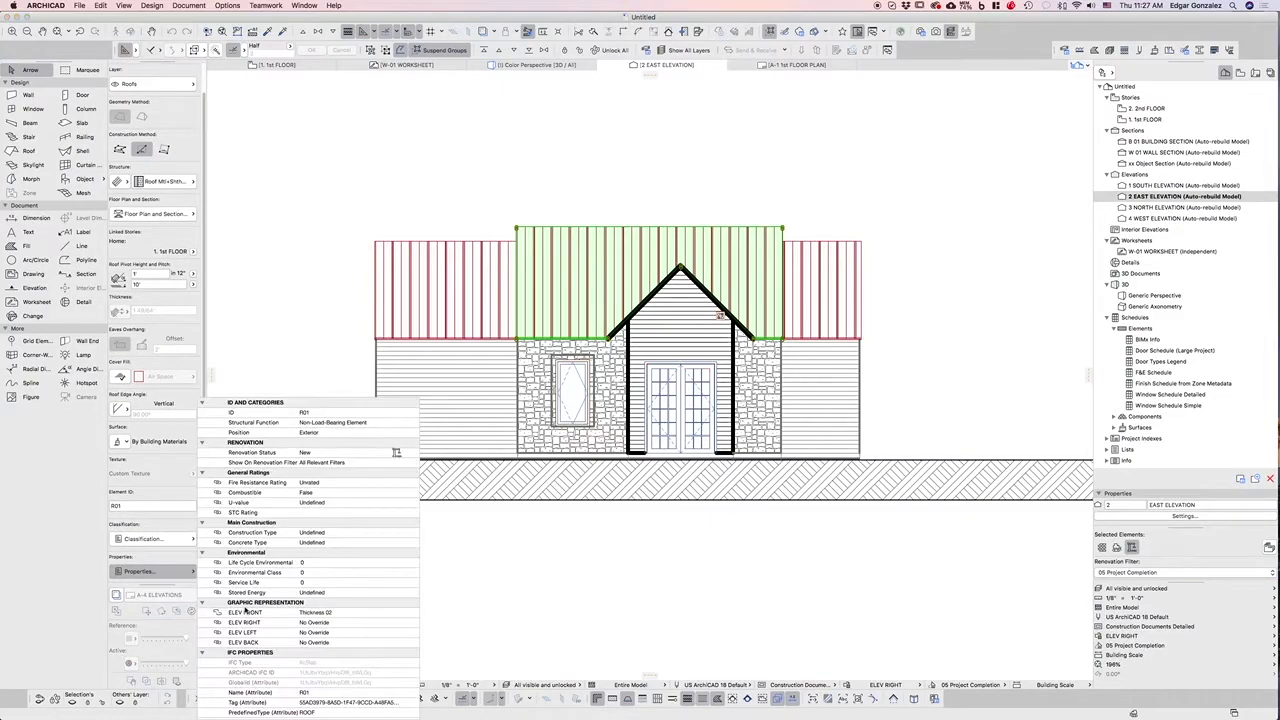
pyautogui.click(333, 623)
pyautogui.click(405, 623)
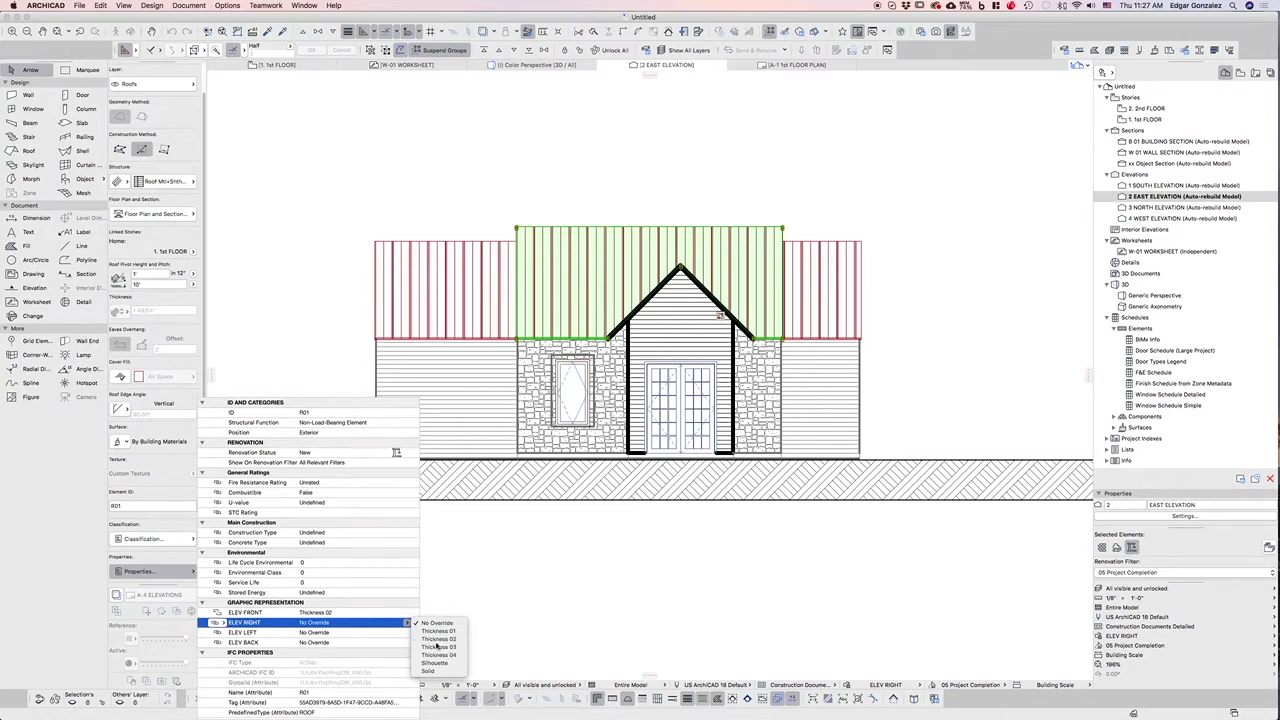
pyautogui.click(437, 639)
# Step: Set the ELEV RIGHT property of the lower roof extending on both sides to Thickness 03 and clear the selection
pyautogui.click(467, 320)
pyautogui.click(477, 318)
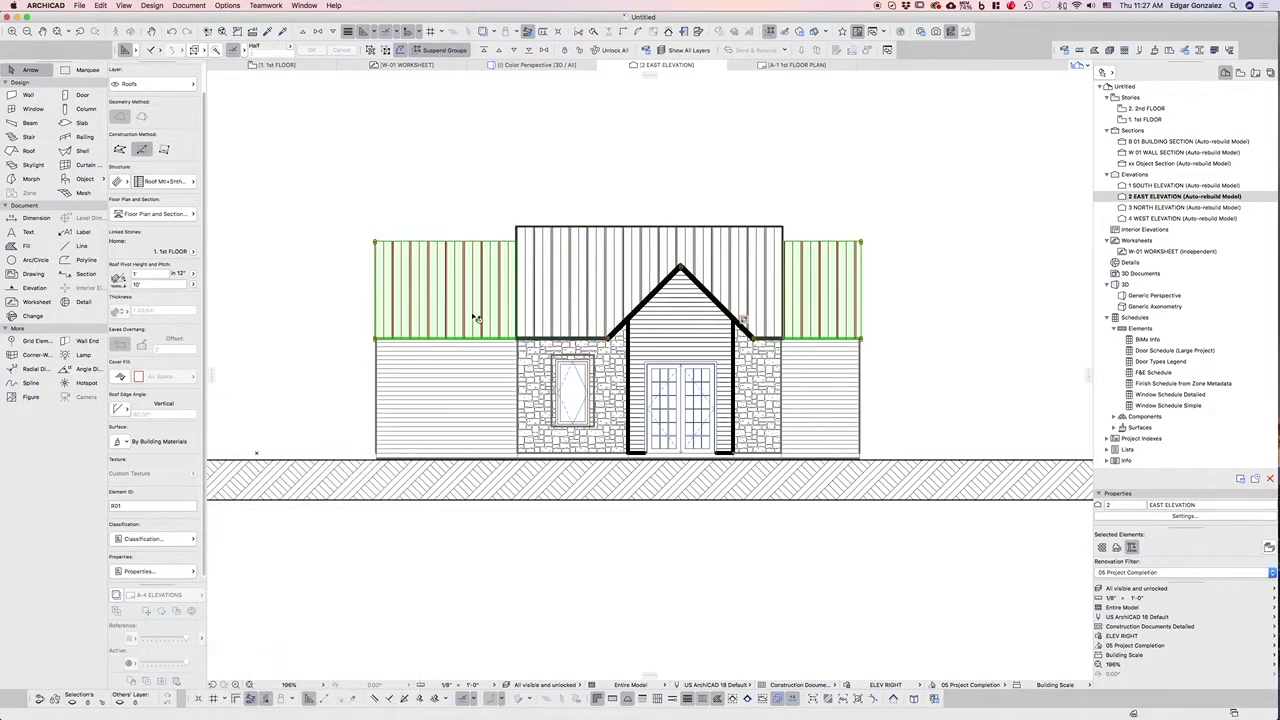
pyautogui.click(185, 571)
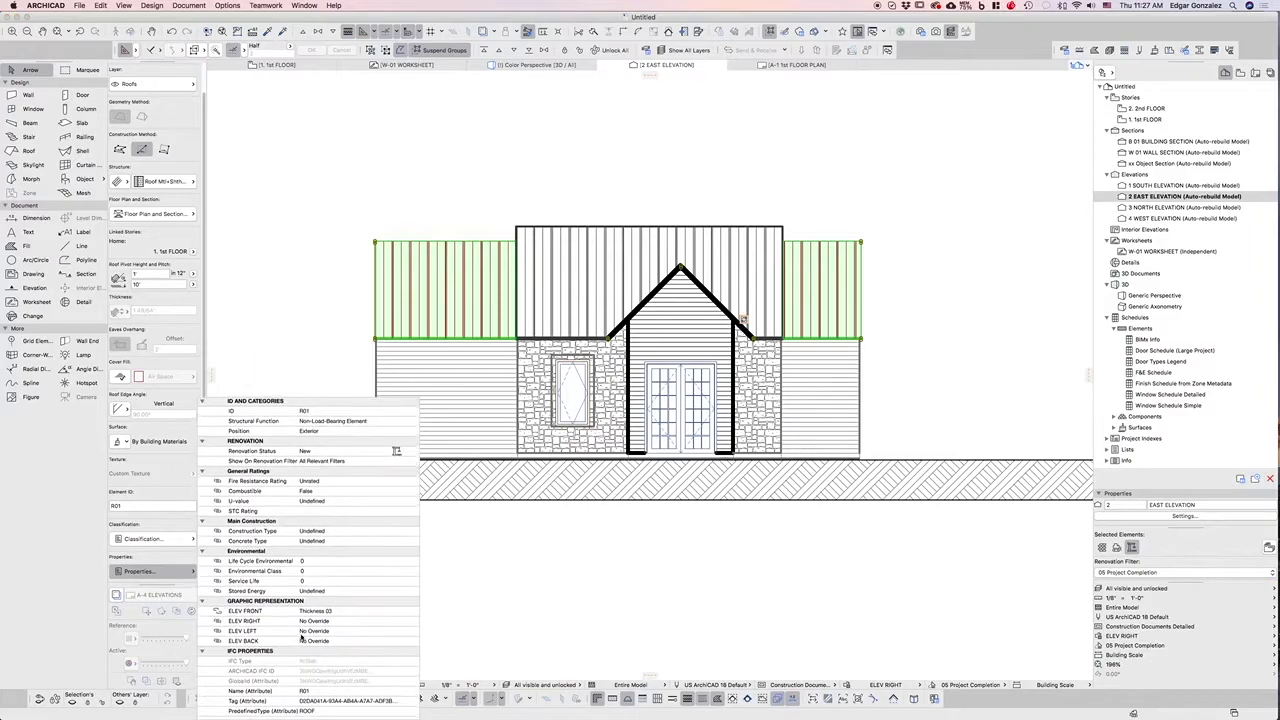
pyautogui.click(336, 622)
pyautogui.click(406, 622)
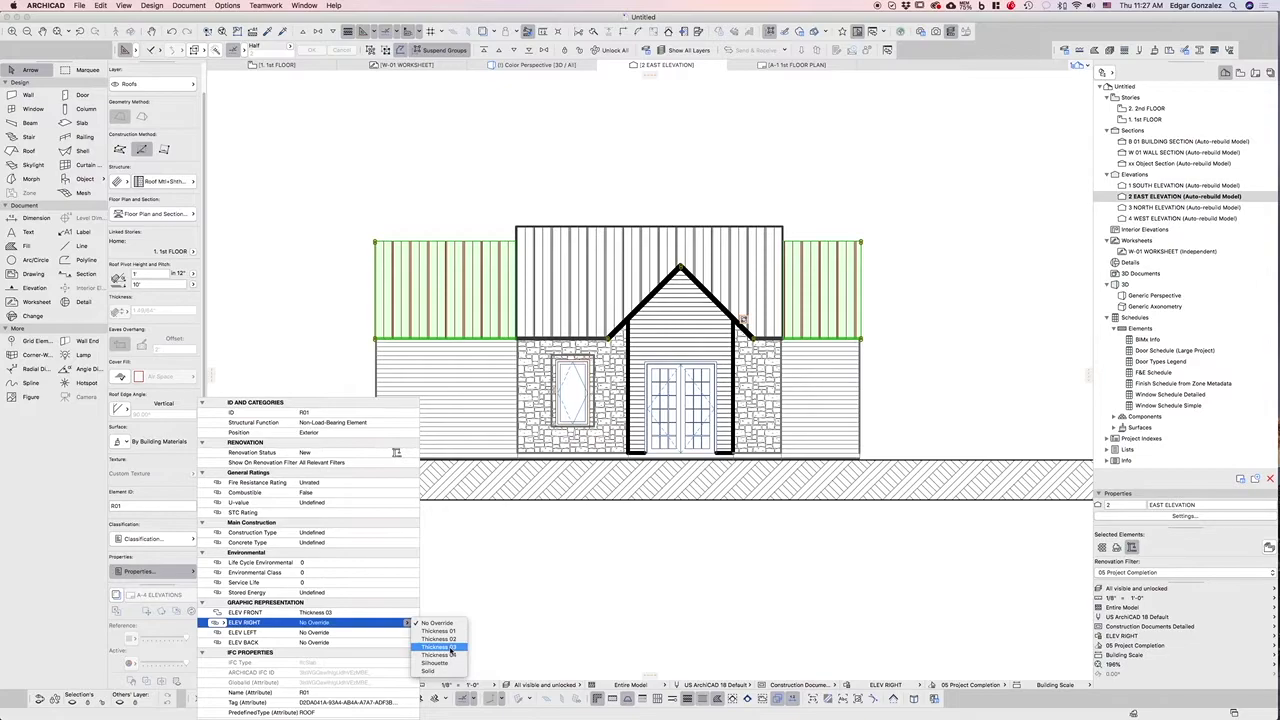
pyautogui.click(447, 647)
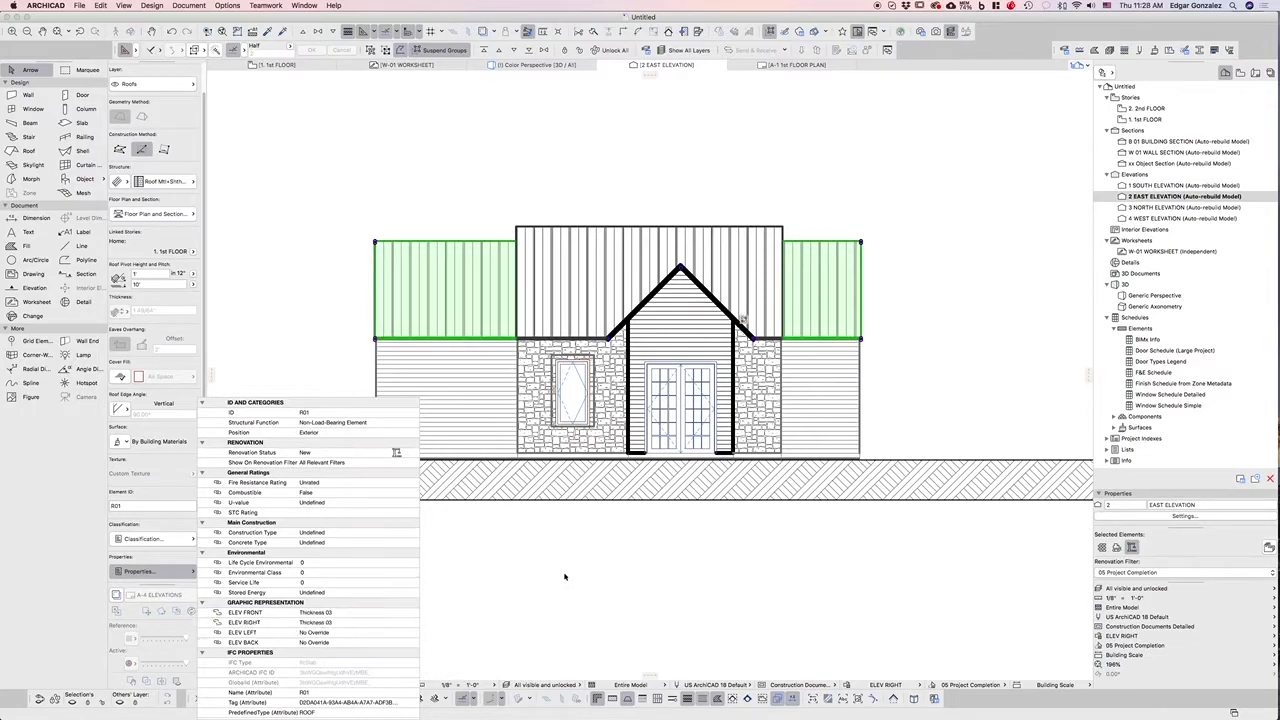
pyautogui.click(565, 581)
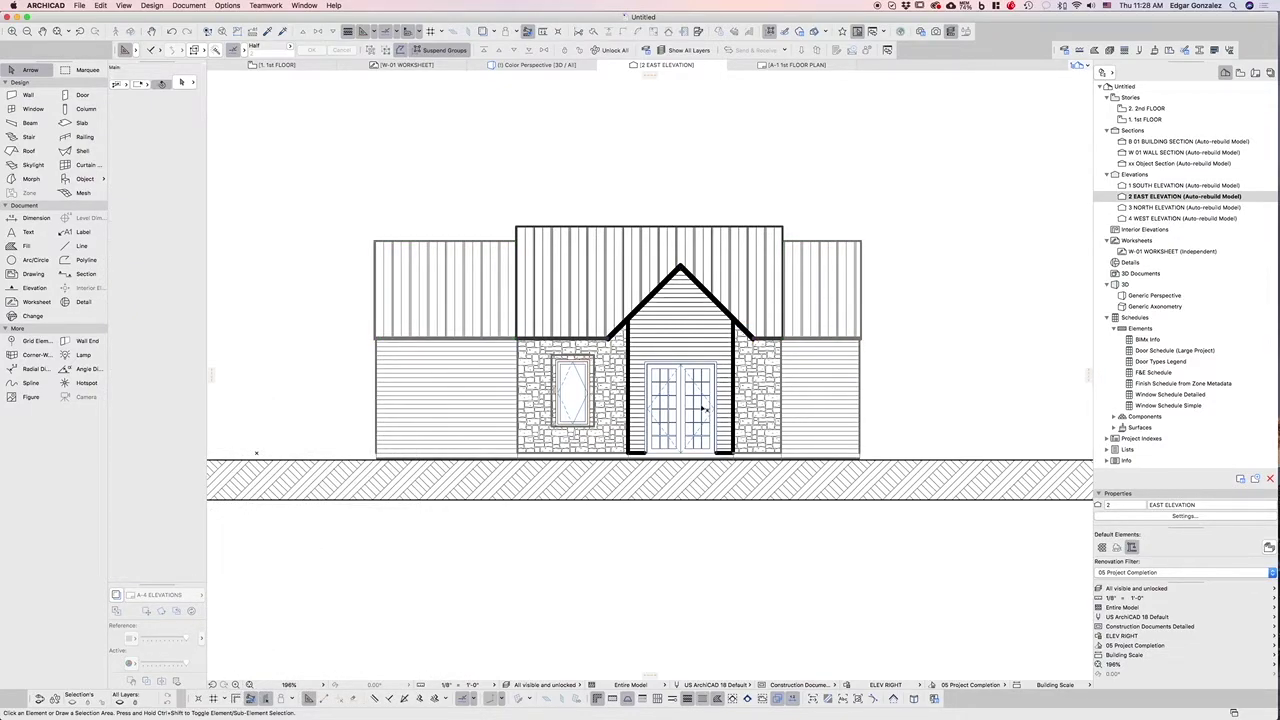
# Step: Set the ELEV RIGHT property of the ground mesh below the house to Solid and clear the selection
pyautogui.scroll(2, 700, 408)
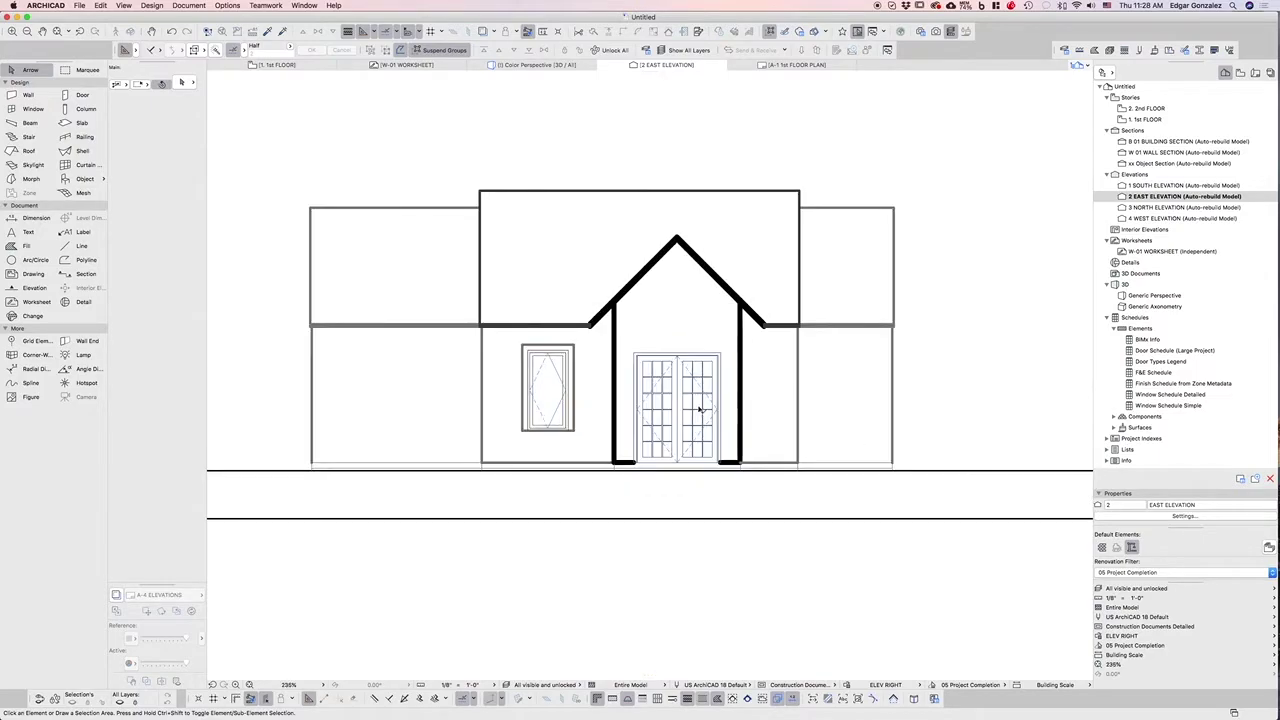
pyautogui.scroll(1, 700, 408)
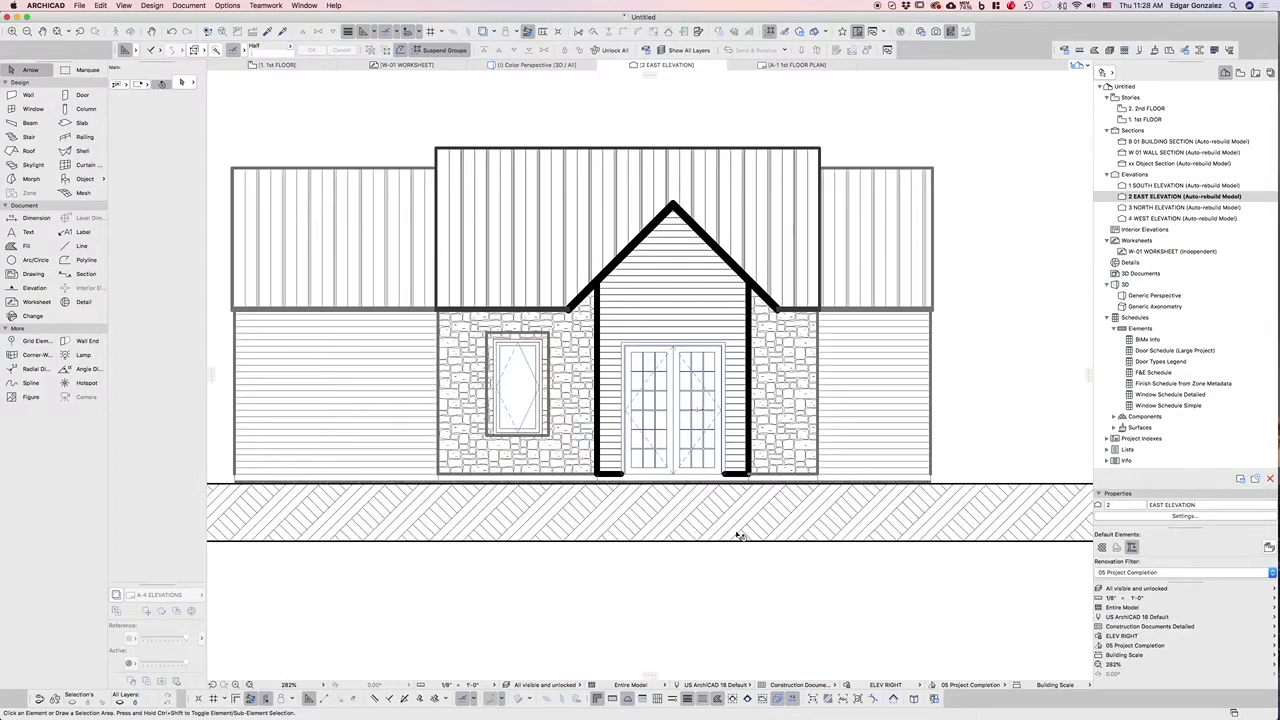
pyautogui.click(740, 531)
pyautogui.click(187, 471)
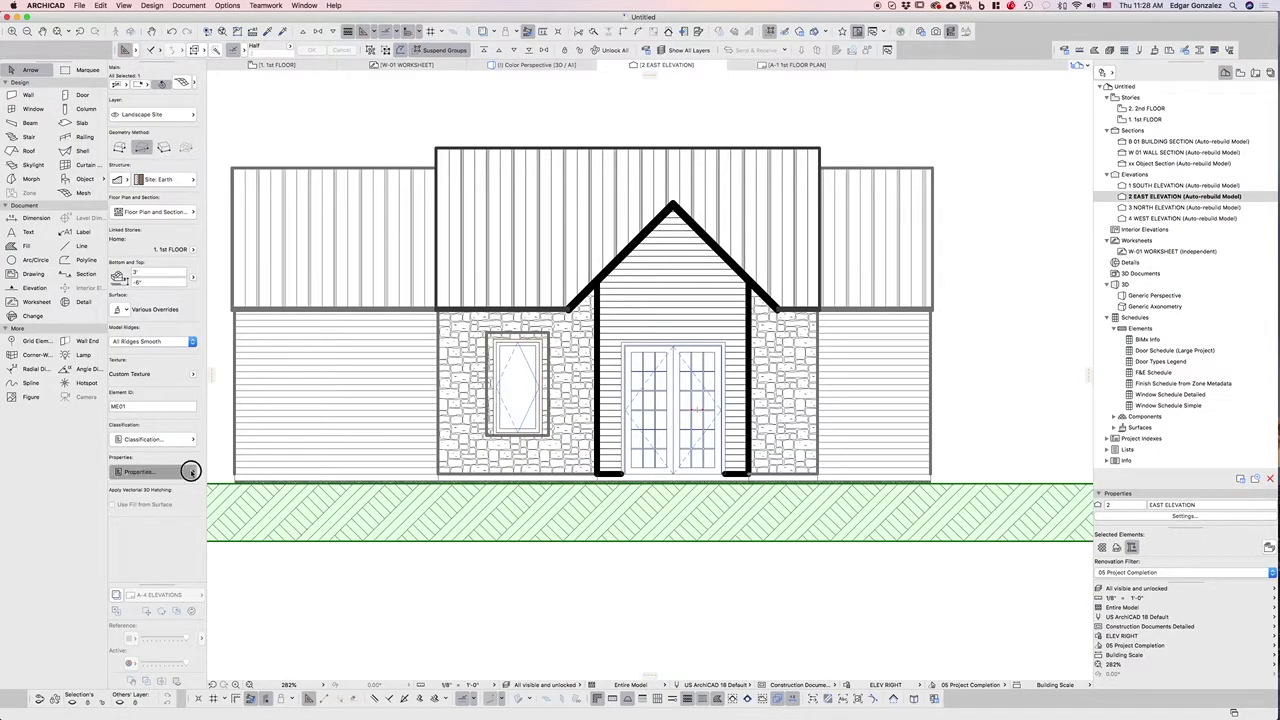
pyautogui.click(381, 608)
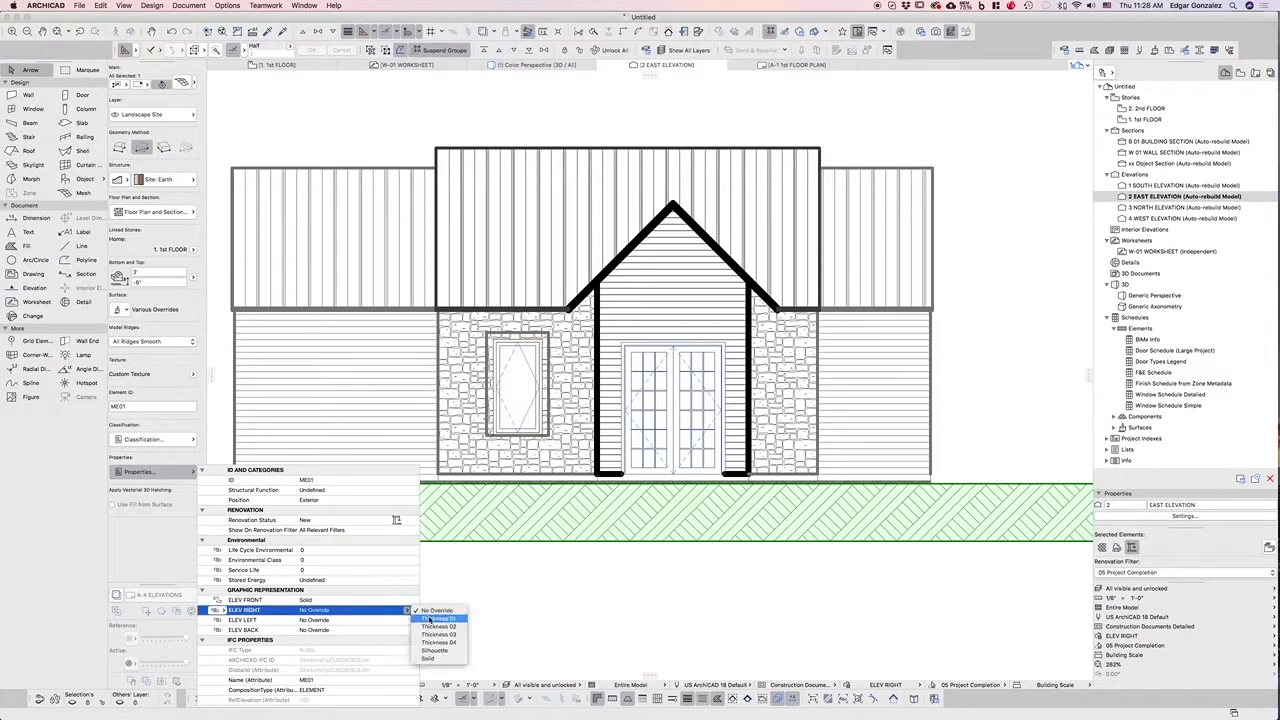
pyautogui.press('Escape')
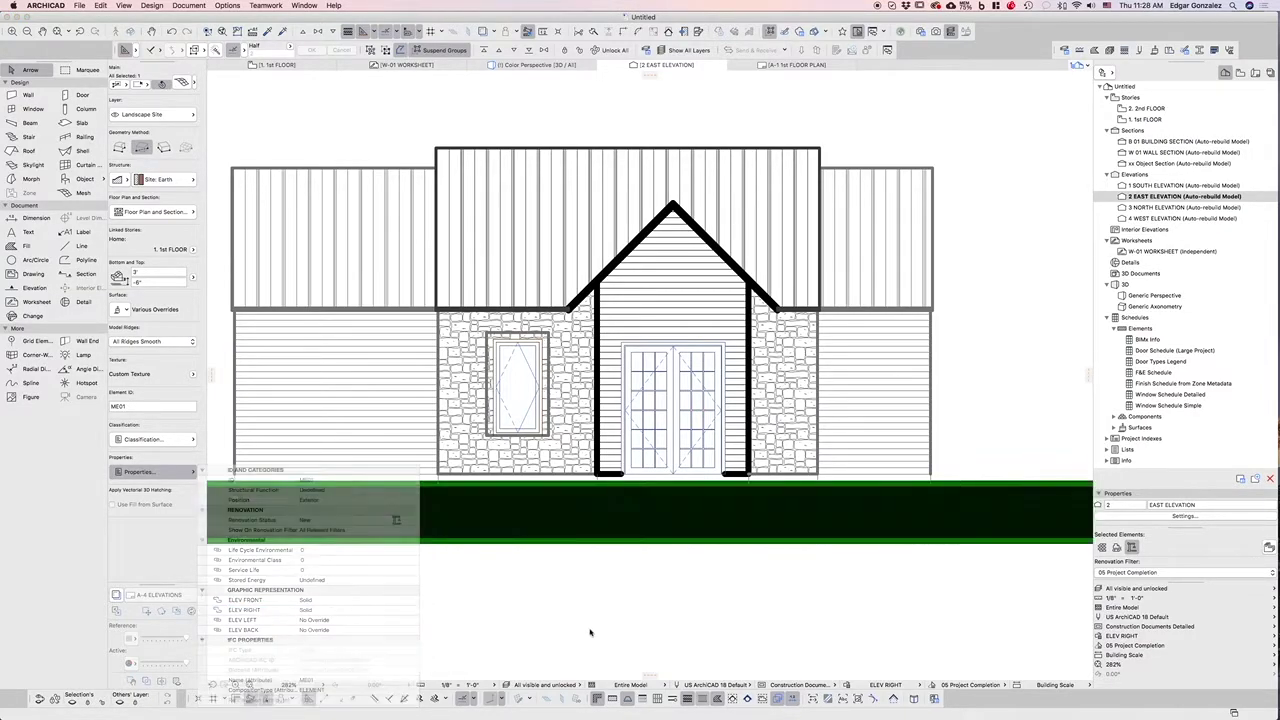
pyautogui.click(603, 612)
pyautogui.press('Escape')
pyautogui.scroll(-3, 634, 515)
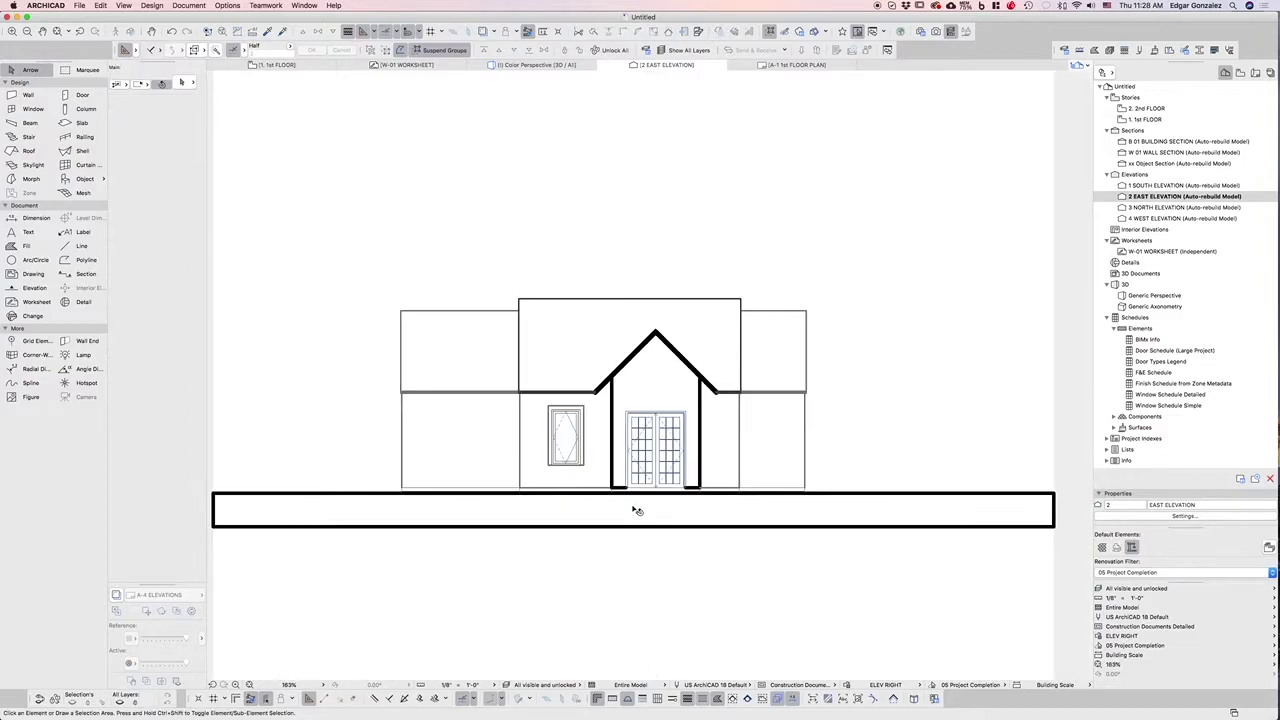
pyautogui.scroll(-2, 620, 500)
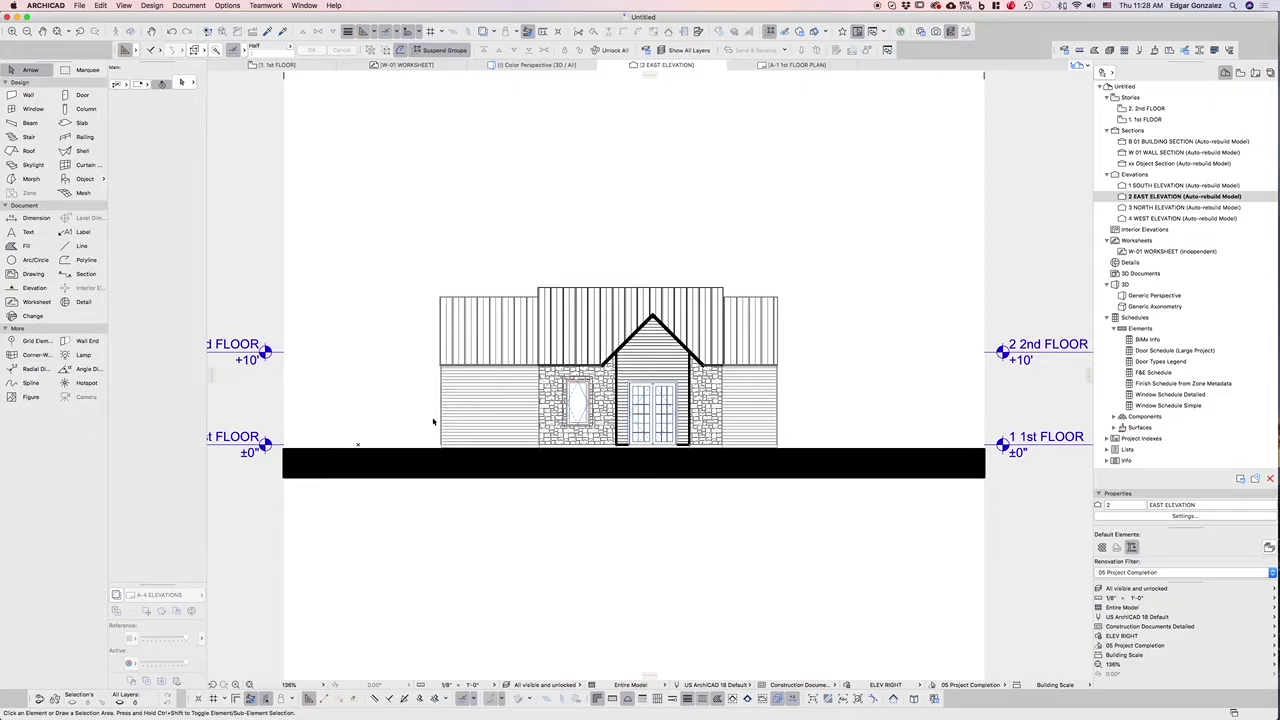
pyautogui.scroll(1, 433, 421)
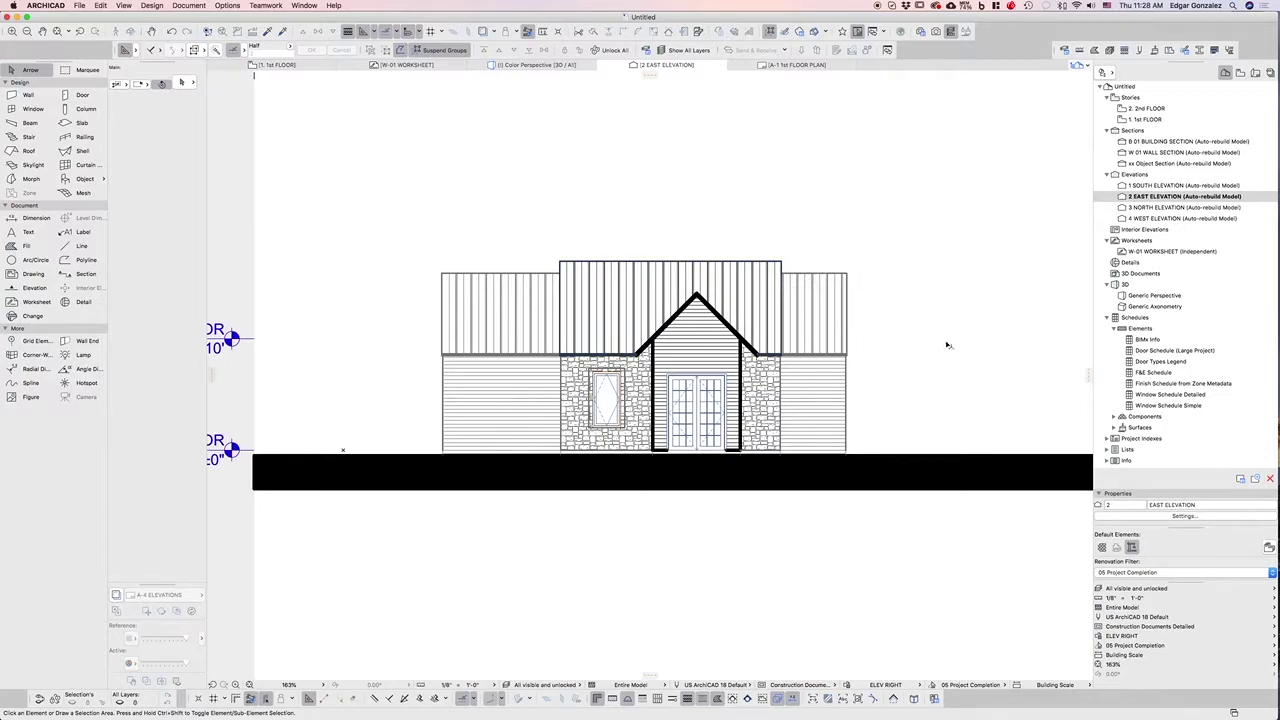
pyautogui.scroll(-1, 735, 557)
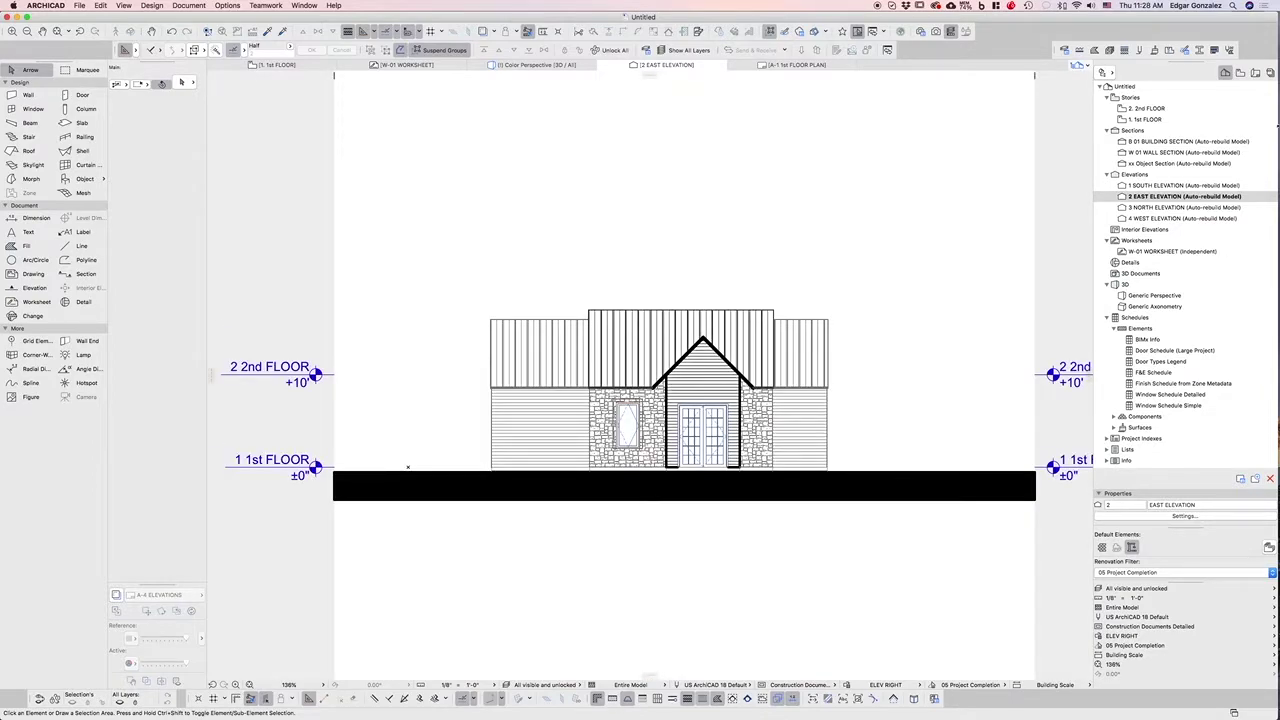
# Step: In the View Map, set the saved South Elevation view's graphic override to ELEV FRONT in its view settings
pyautogui.click(1240, 73)
pyautogui.scroll(2, 1145, 290)
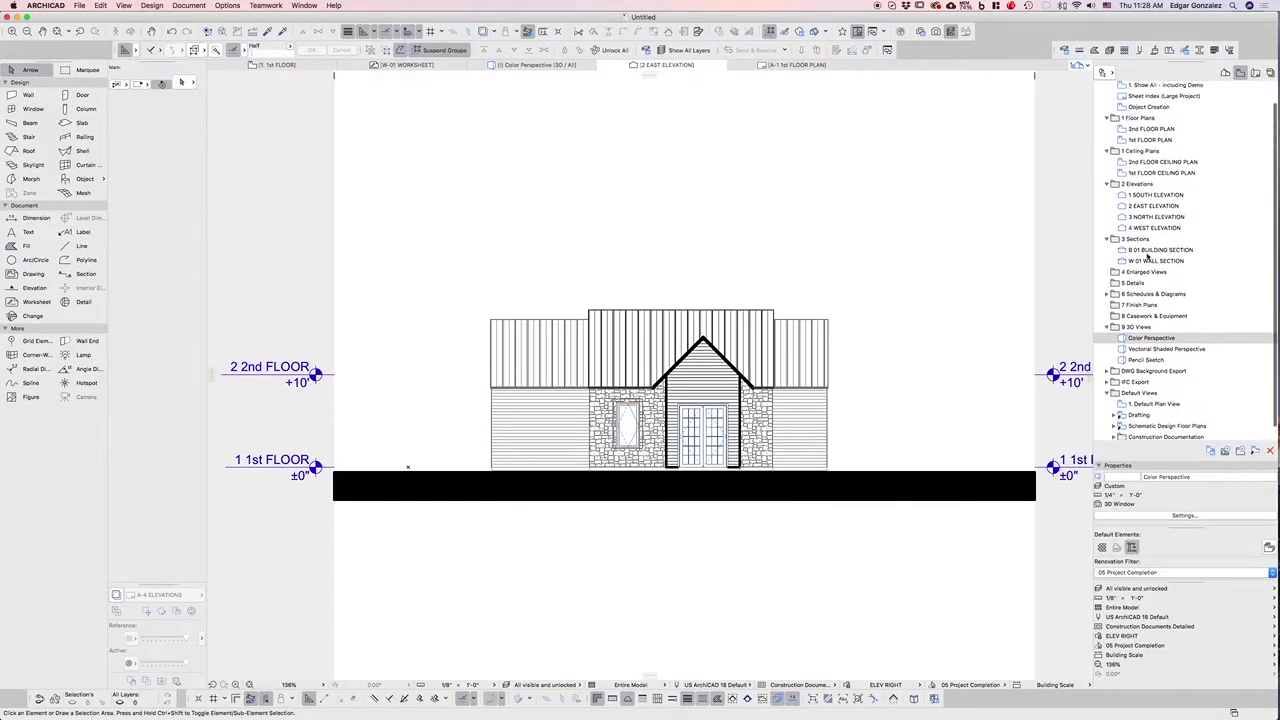
pyautogui.click(1138, 196)
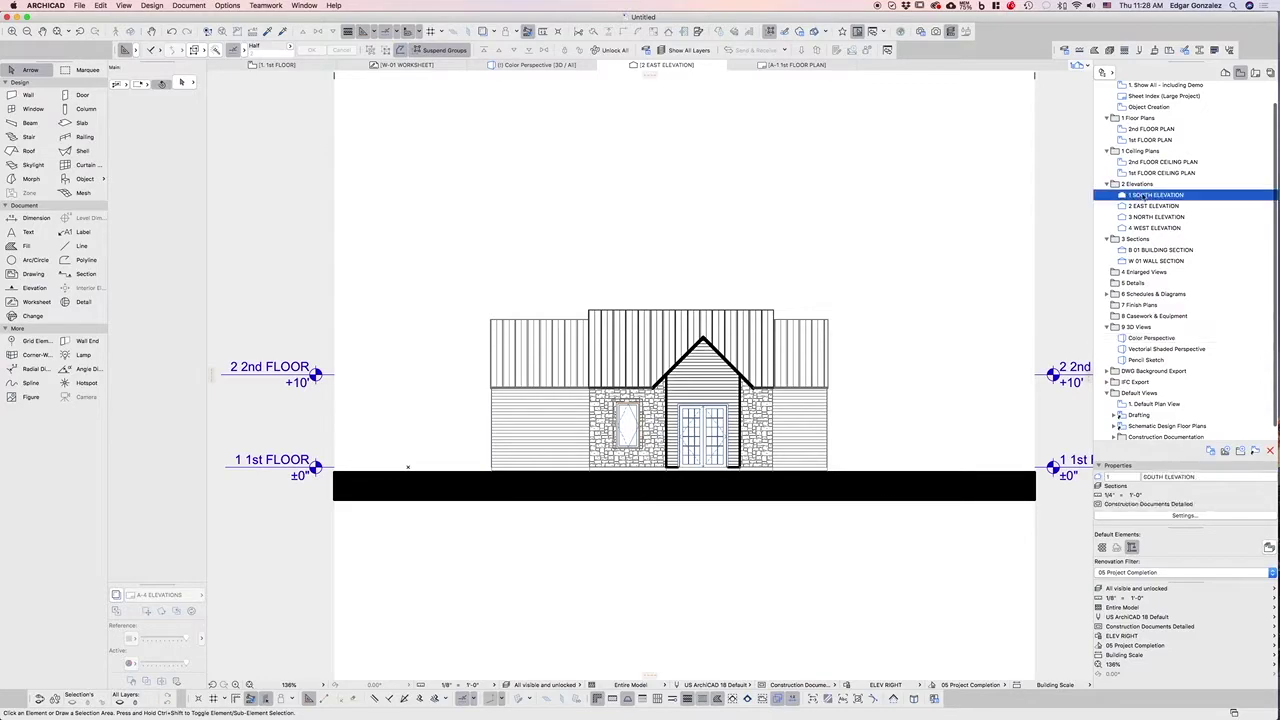
pyautogui.rightClick(1140, 196)
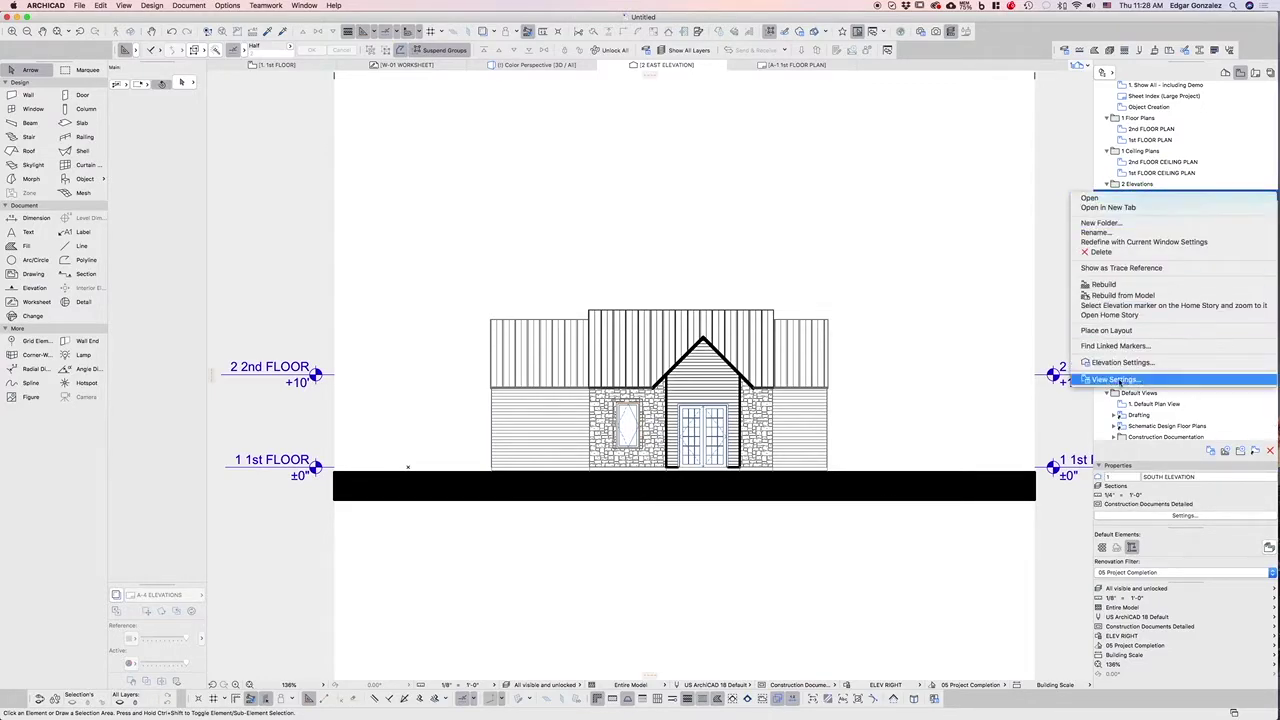
pyautogui.click(1160, 381)
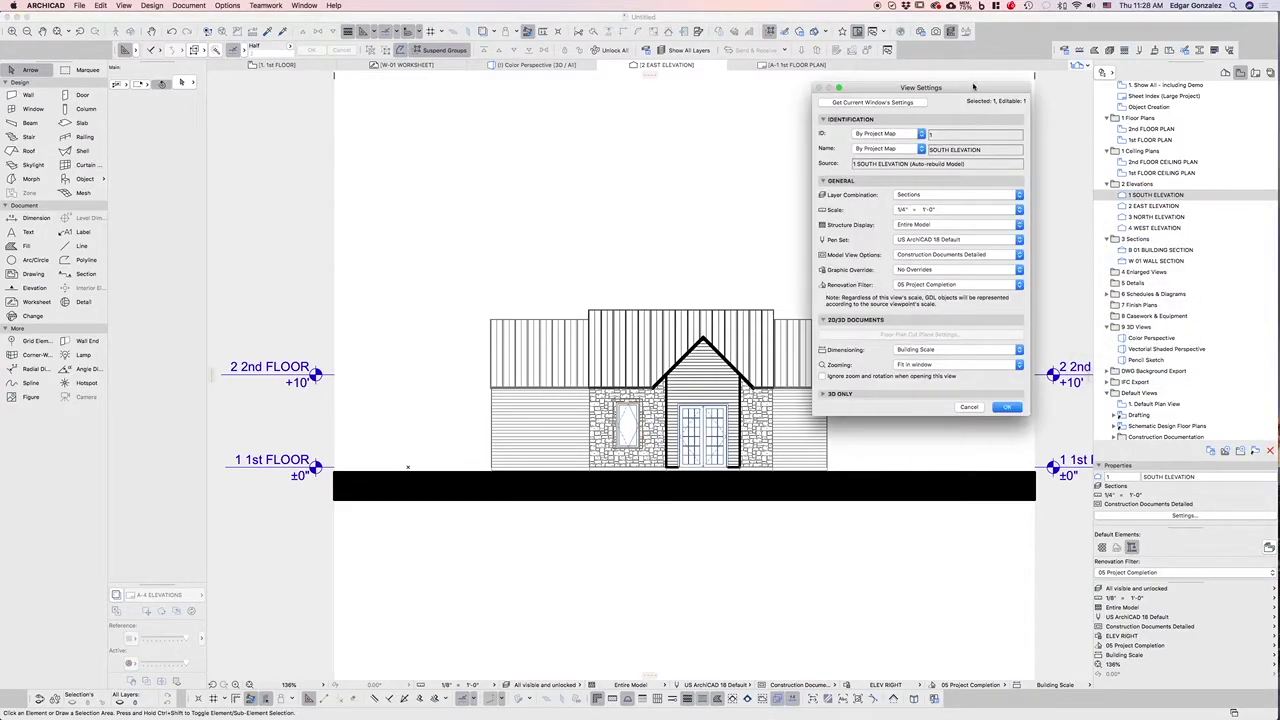
pyautogui.moveTo(973, 87); pyautogui.dragTo(695, 116)
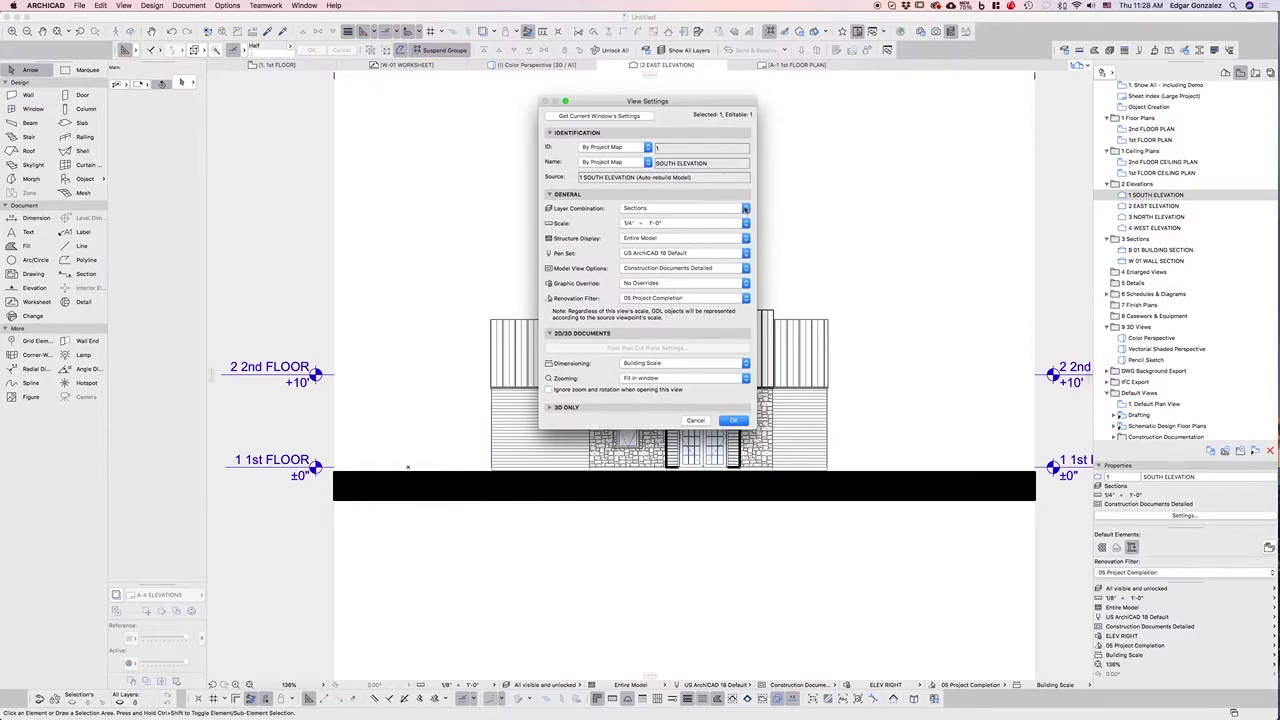
pyautogui.click(733, 286)
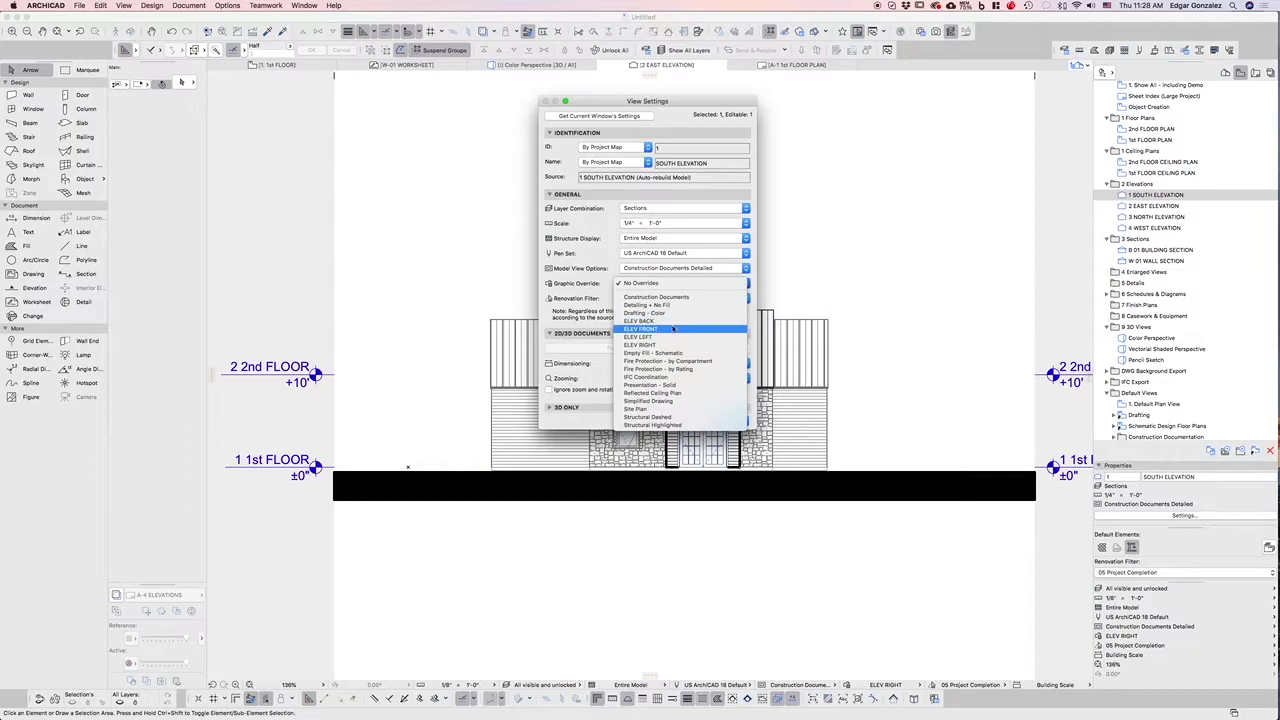
pyautogui.click(672, 329)
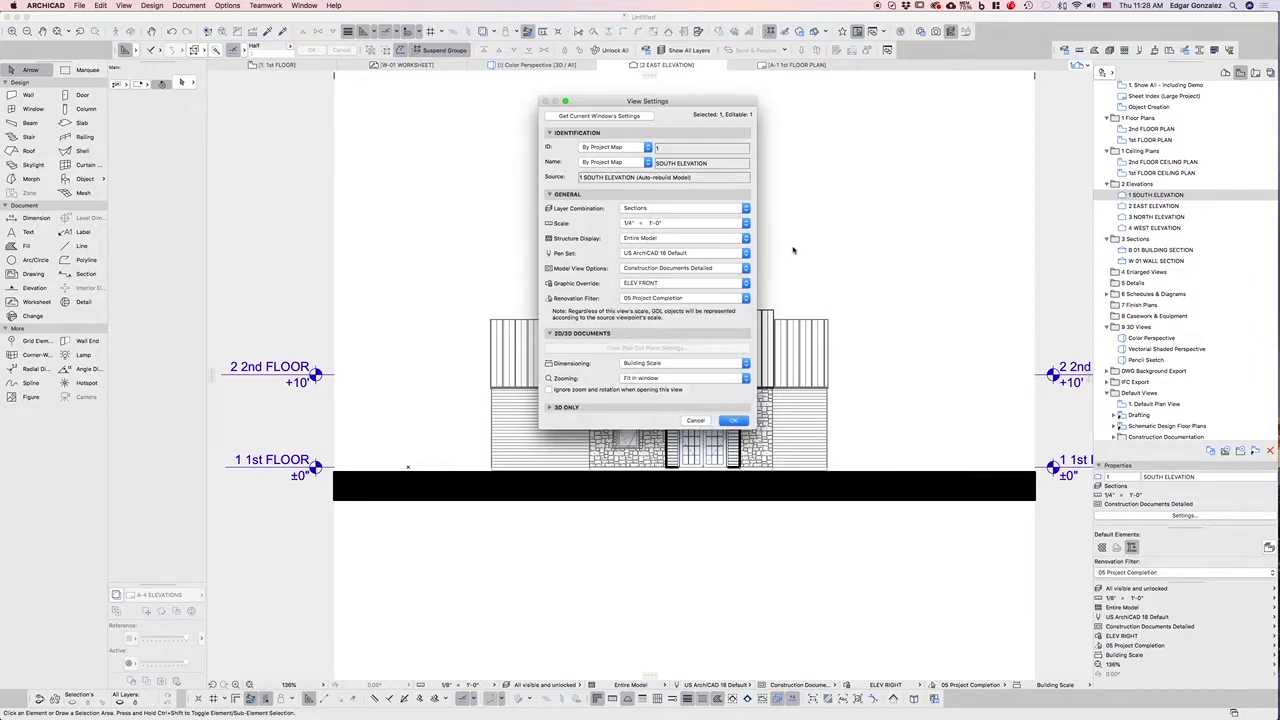
pyautogui.click(733, 420)
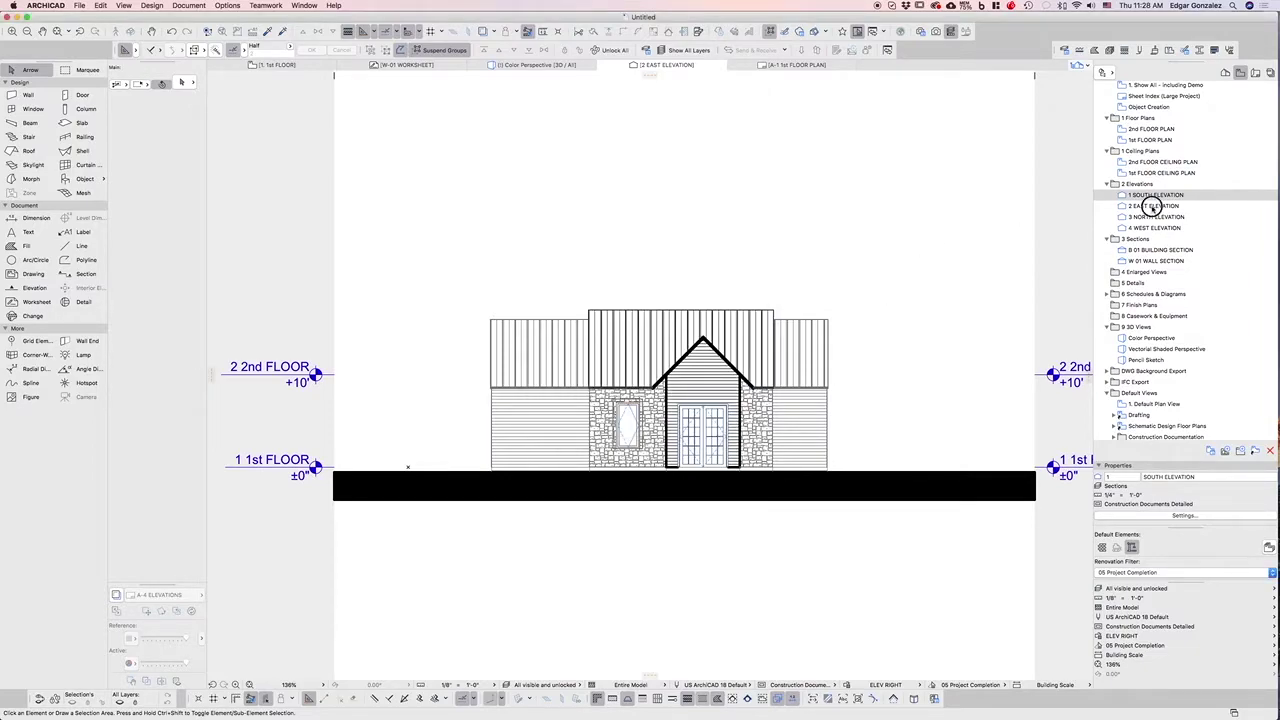
# Step: Open the saved East Elevation view and set its graphic override to ELEV RIGHT in its view settings
pyautogui.doubleClick(1153, 206)
pyautogui.rightClick(1151, 210)
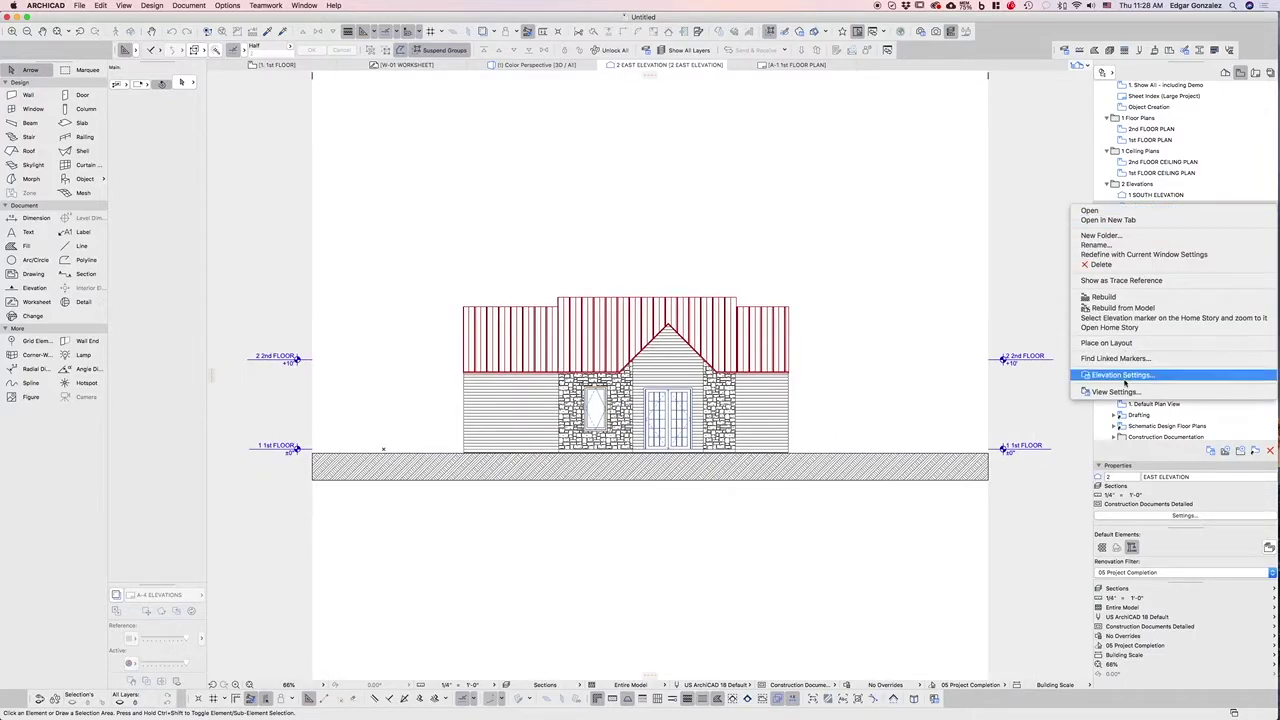
pyautogui.click(1115, 391)
pyautogui.moveTo(718, 101); pyautogui.dragTo(616, 84)
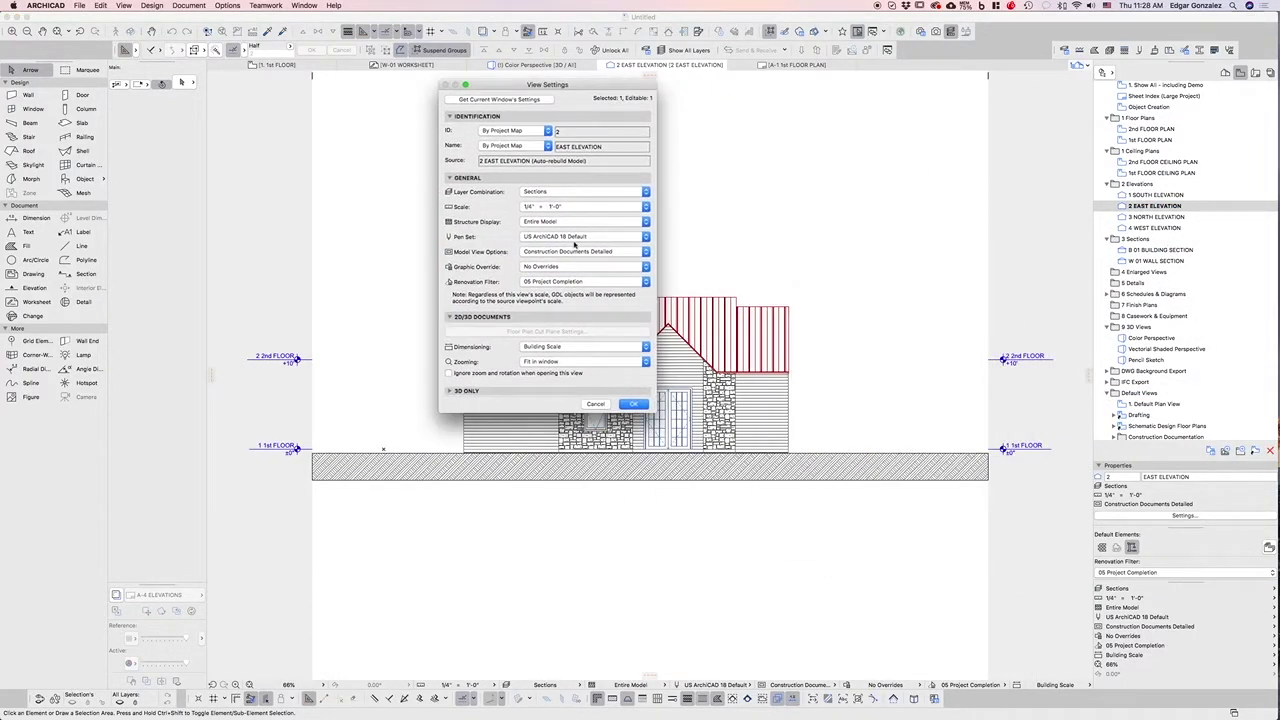
pyautogui.click(645, 267)
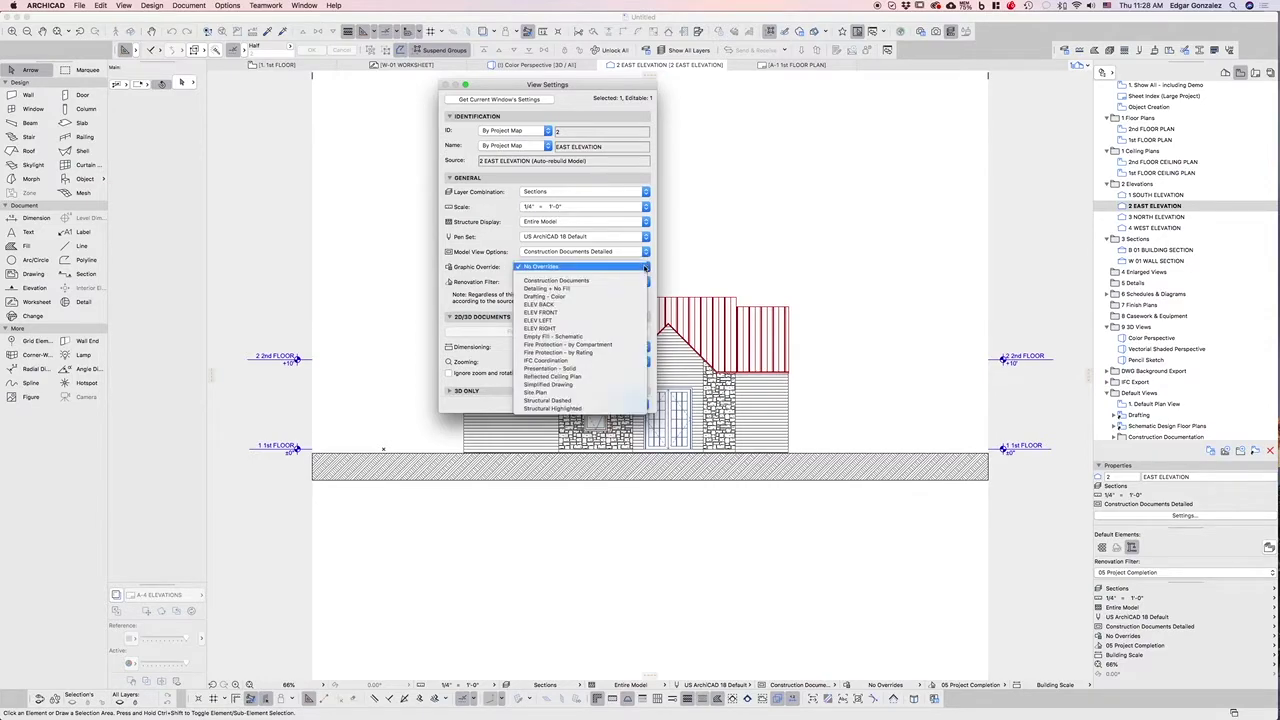
pyautogui.click(580, 322)
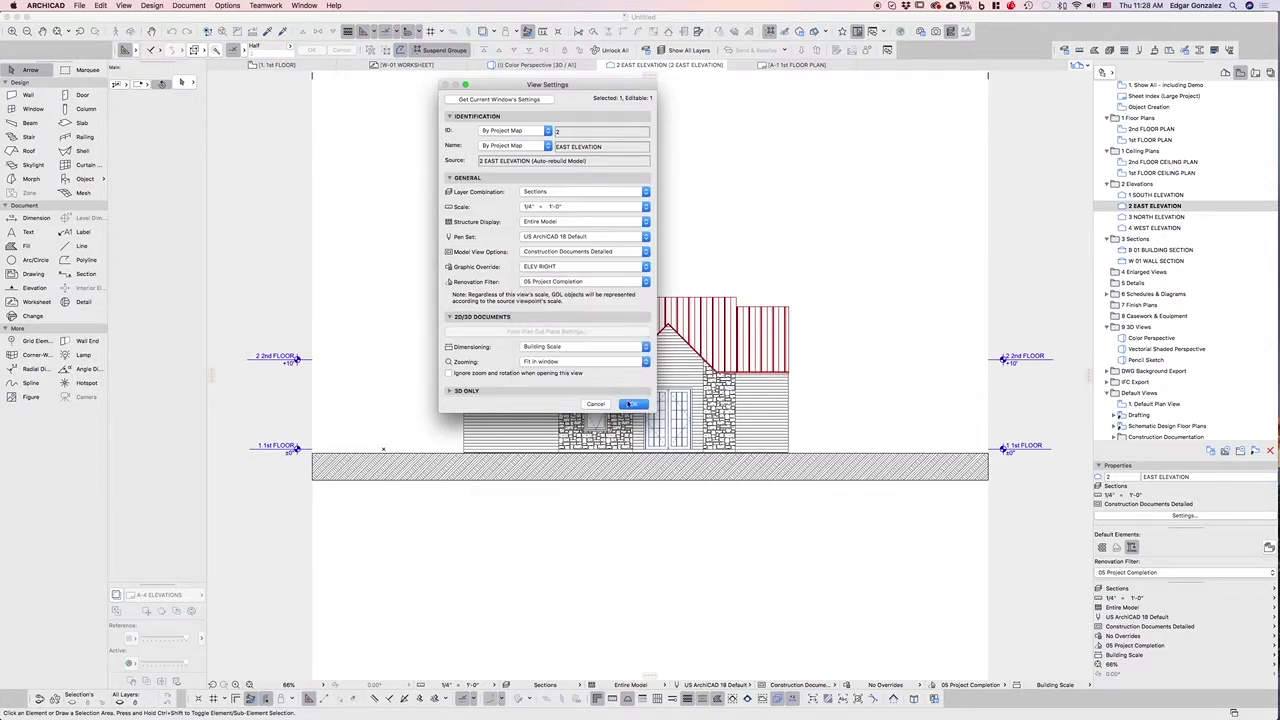
pyautogui.click(633, 405)
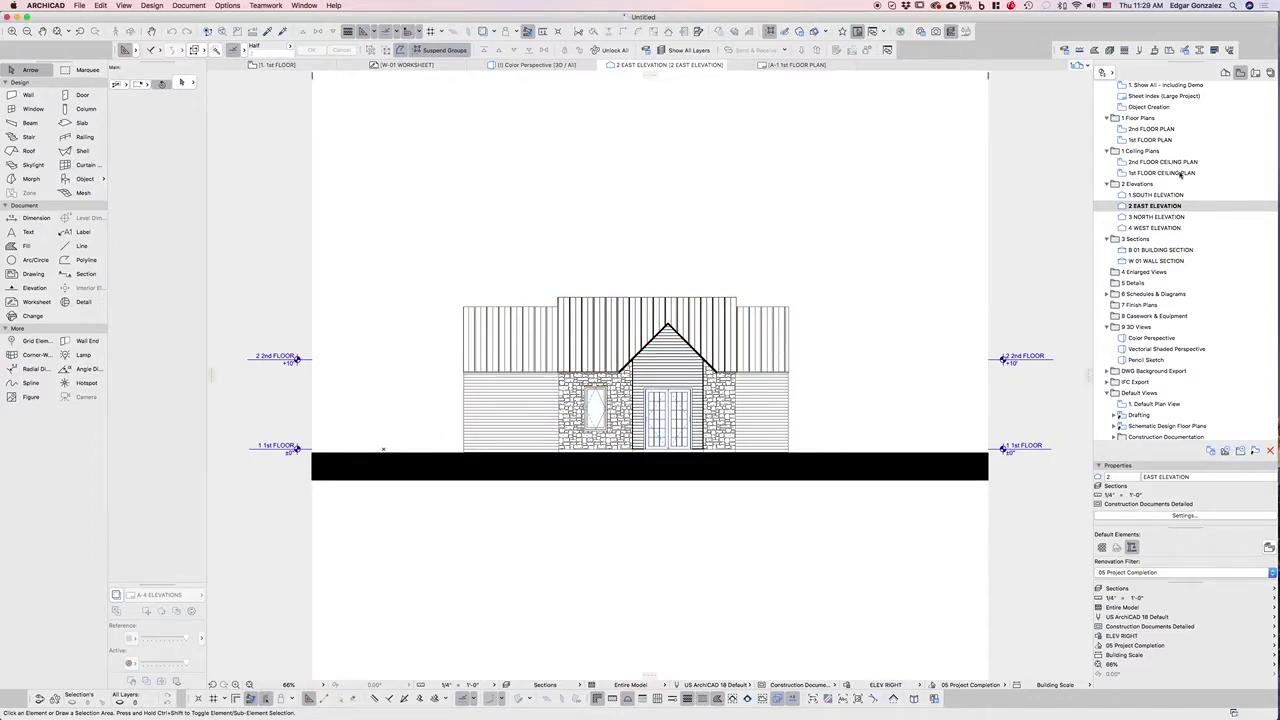
# Step: Open the saved South Elevation view and examine the line thicknesses of its roofs and walls up close
pyautogui.doubleClick(1150, 195)
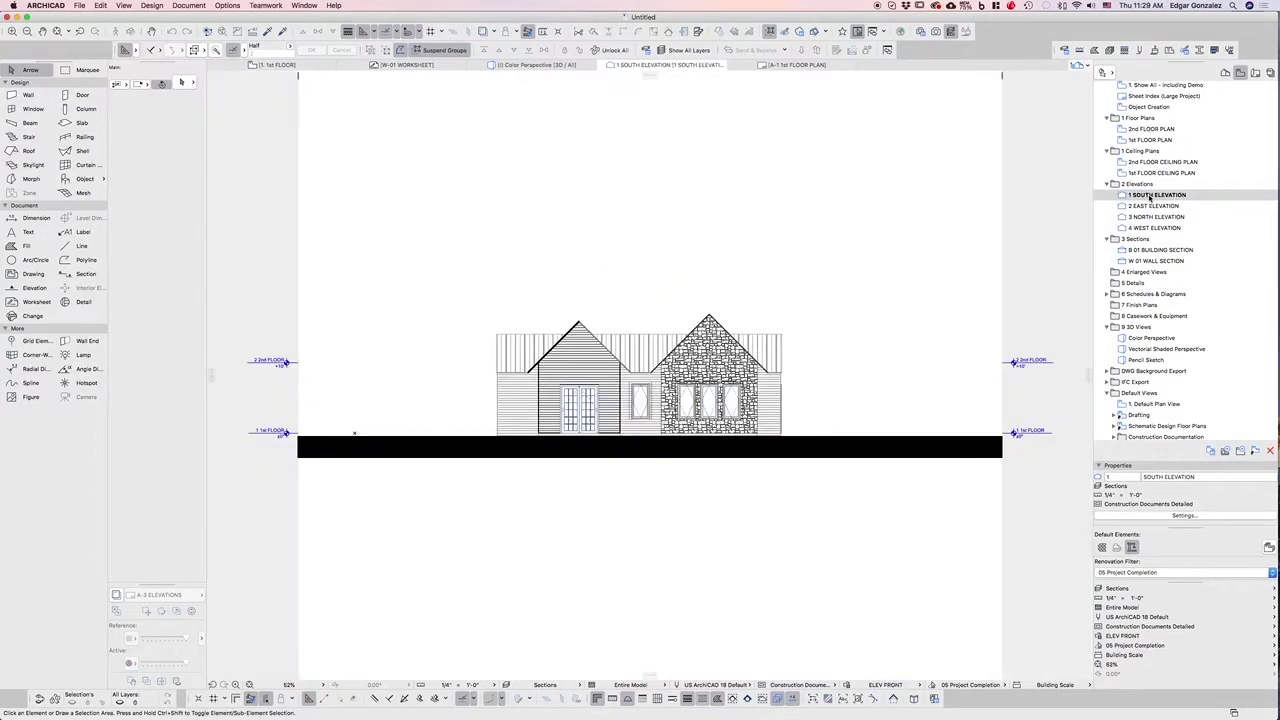
pyautogui.scroll(3, 770, 320)
pyautogui.scroll(2, 742, 320)
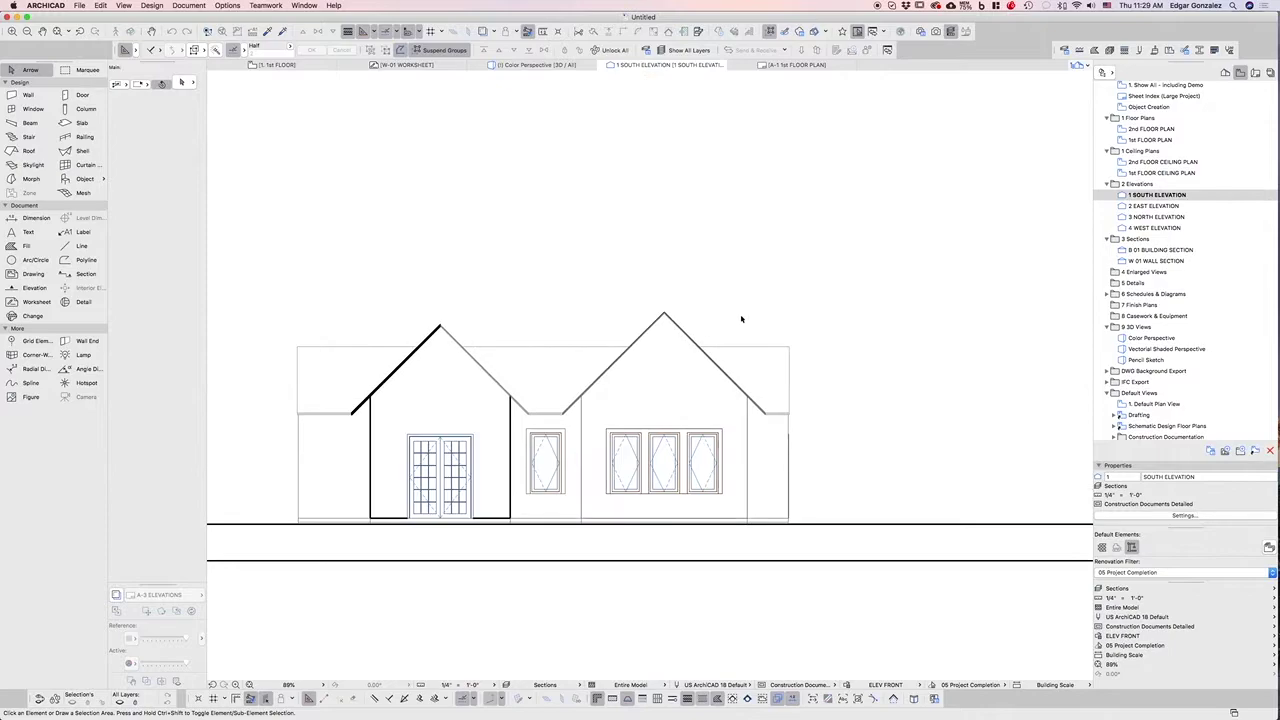
# Step: Set the ELEV FRONT property of the right-hand roof slope on the French-door gable to Thickness 01 and clear the selection
pyautogui.click(449, 335)
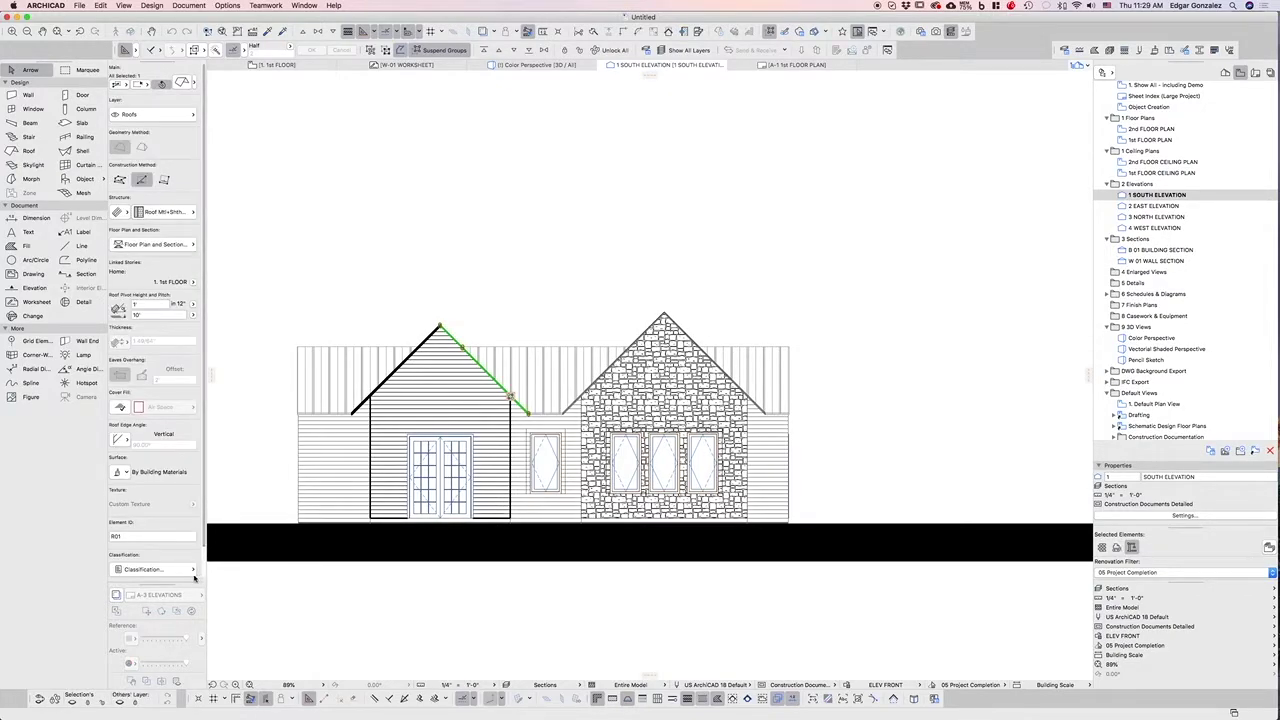
pyautogui.click(190, 569)
pyautogui.scroll(-2, 160, 560)
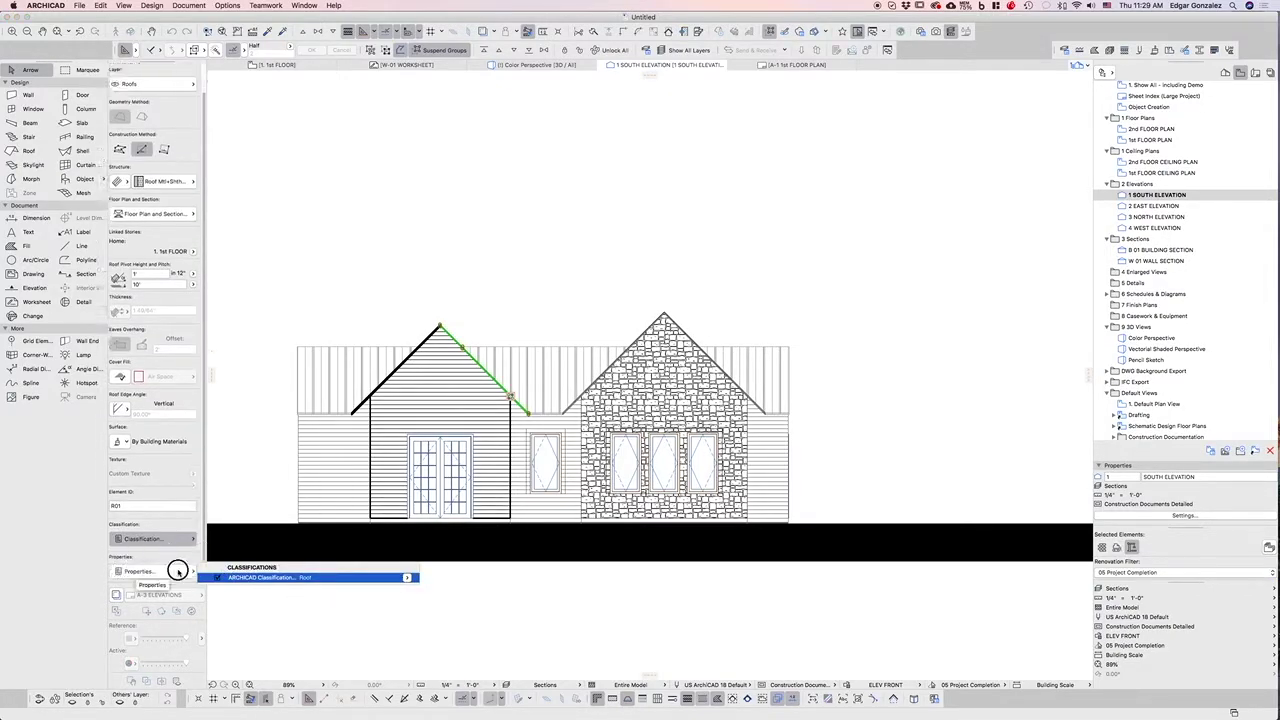
pyautogui.click(171, 571)
pyautogui.click(192, 571)
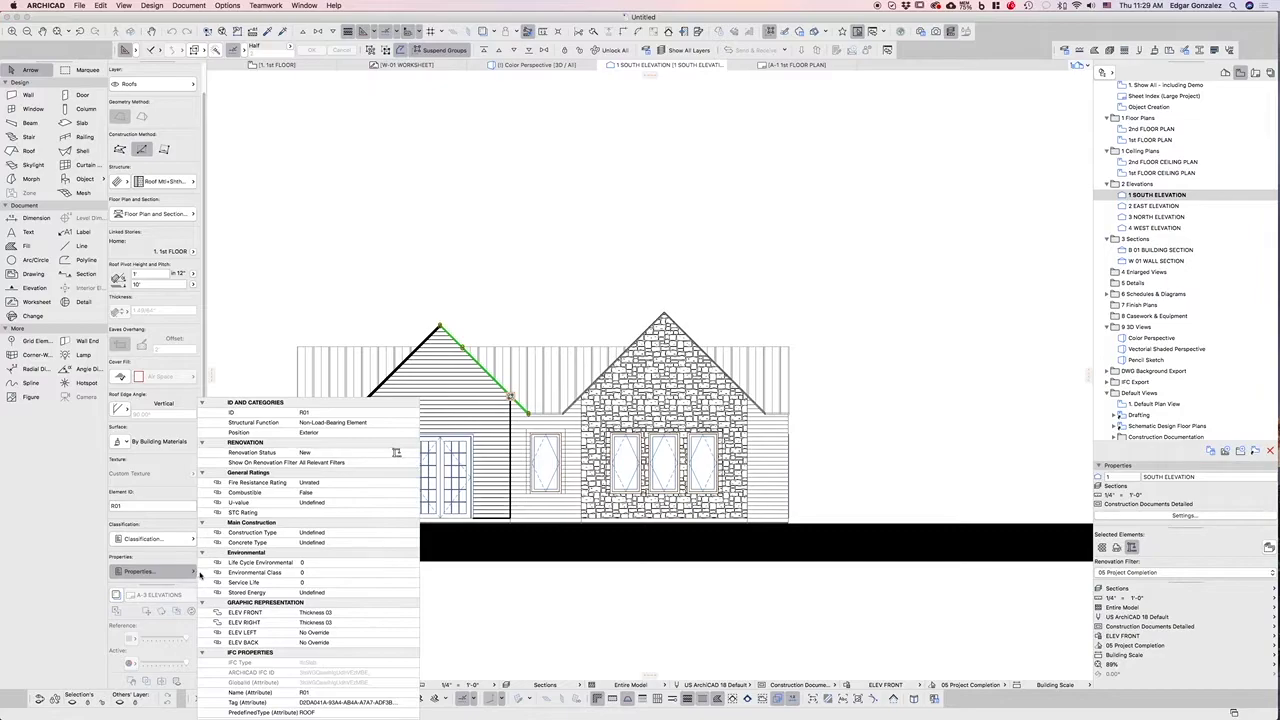
pyautogui.click(337, 612)
pyautogui.click(407, 613)
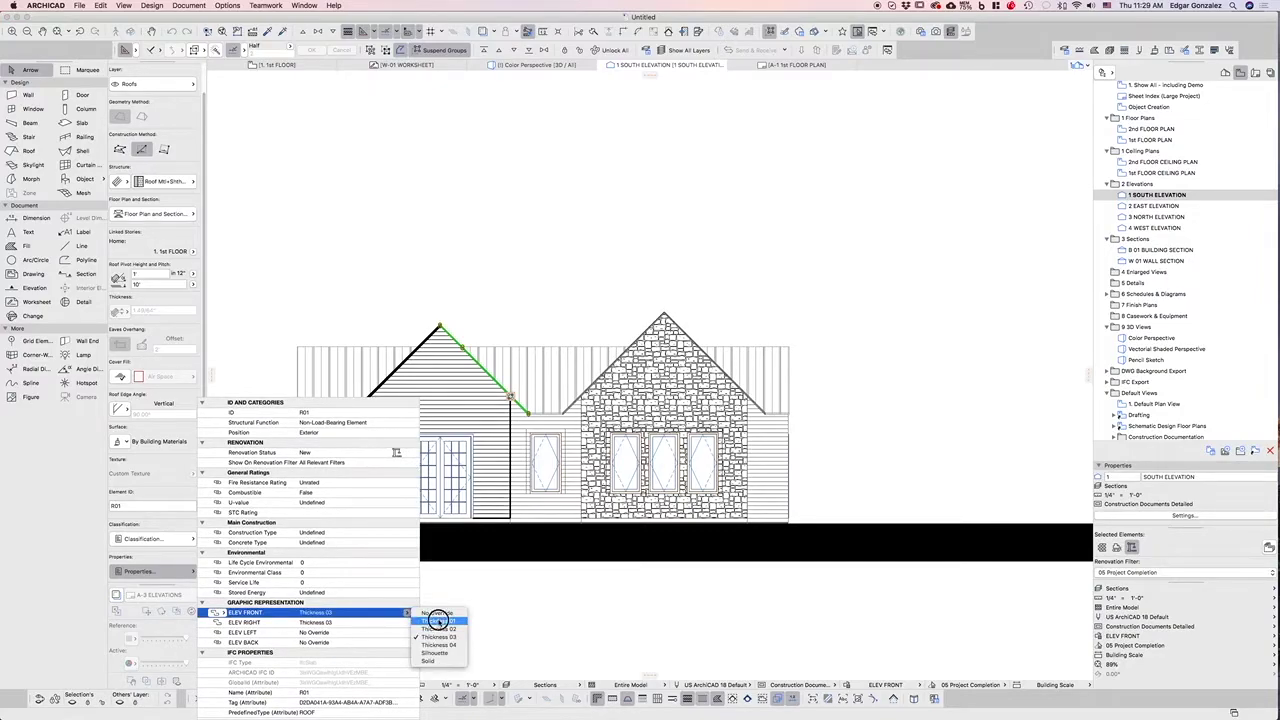
pyautogui.click(437, 620)
pyautogui.click(601, 267)
pyautogui.click(711, 289)
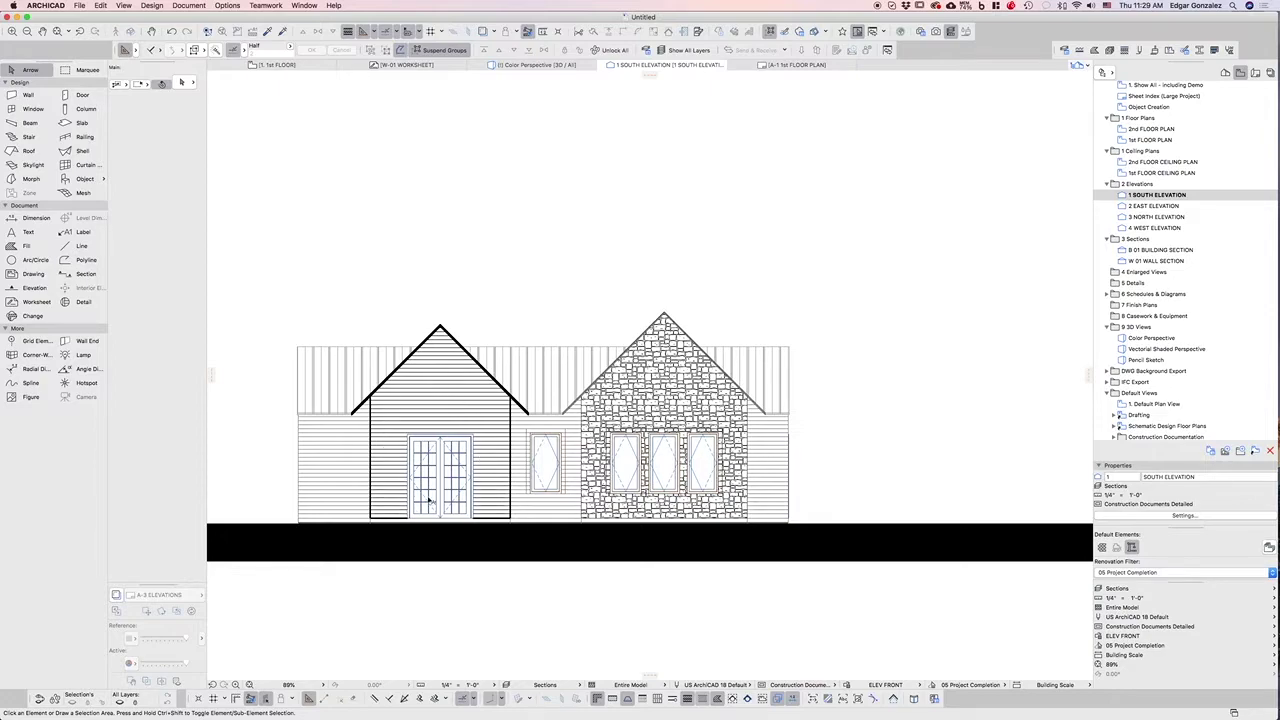
# Step: Open the saved East Elevation view and make Tree Model Simple 1 21 with Tree Type 2 the default object
pyautogui.doubleClick(1150, 206)
pyautogui.scroll(5, 617, 386)
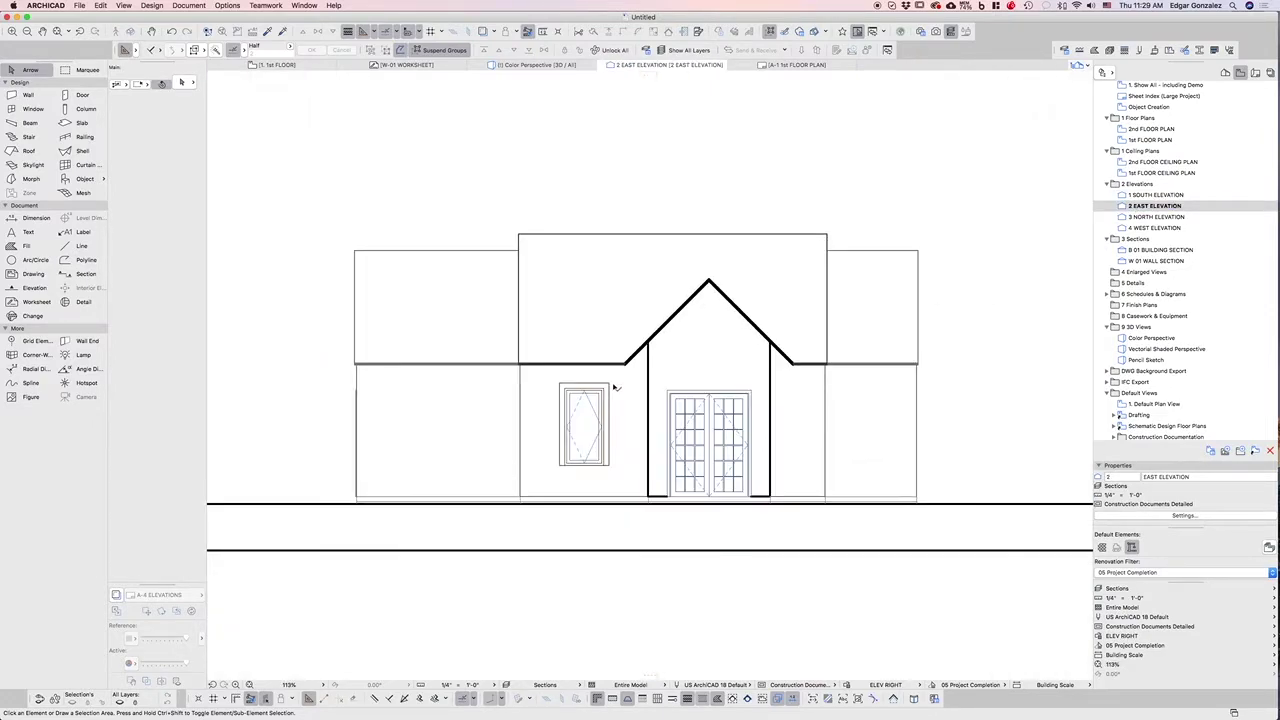
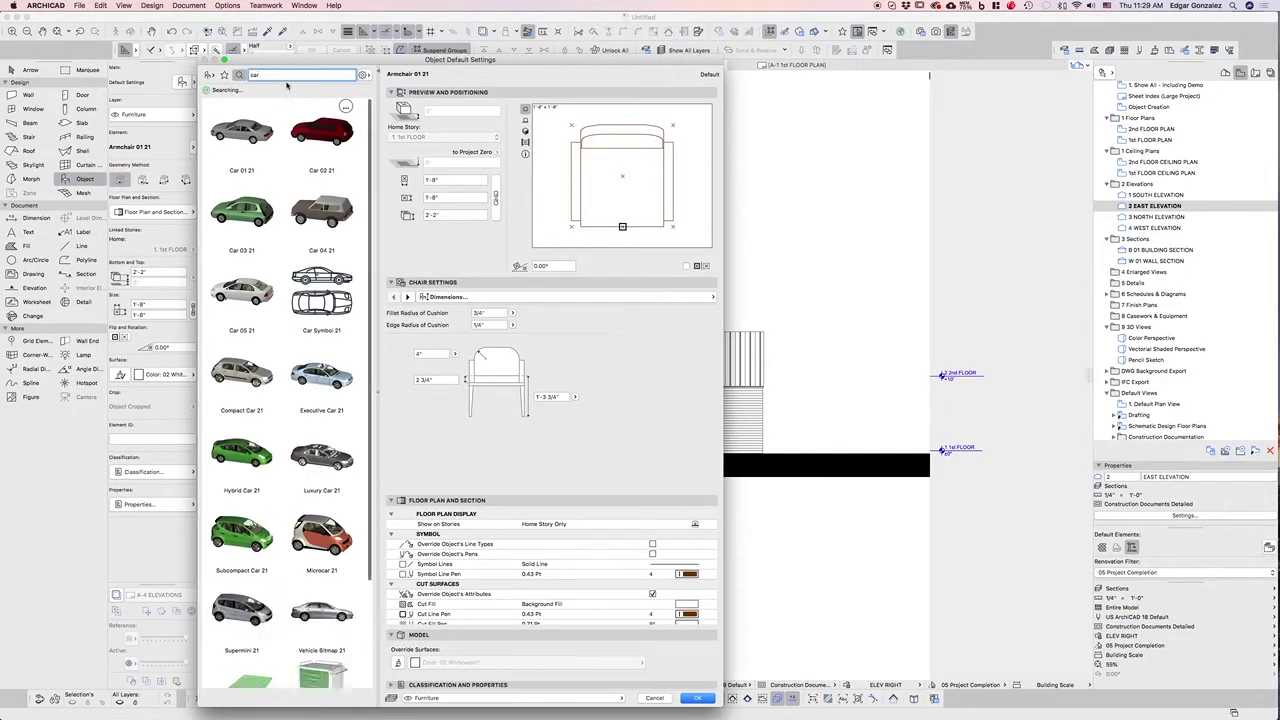
pyautogui.write('tre')
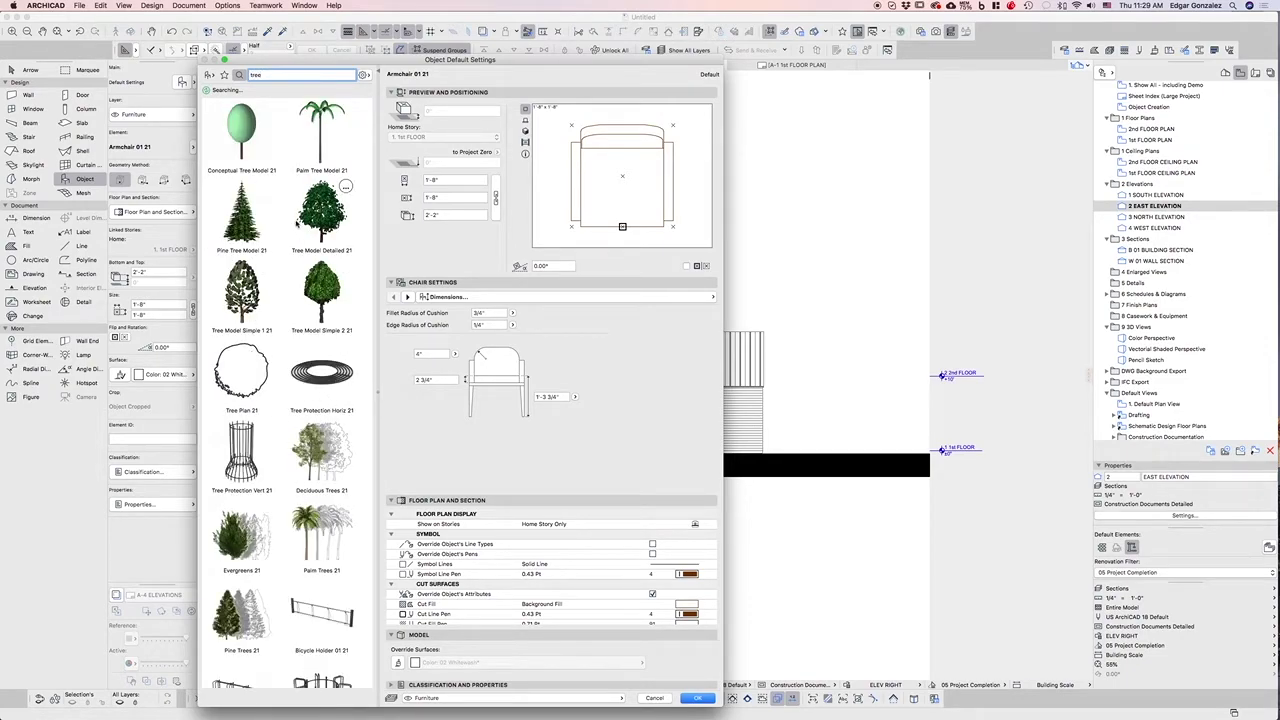
pyautogui.write('e')
pyautogui.click(240, 292)
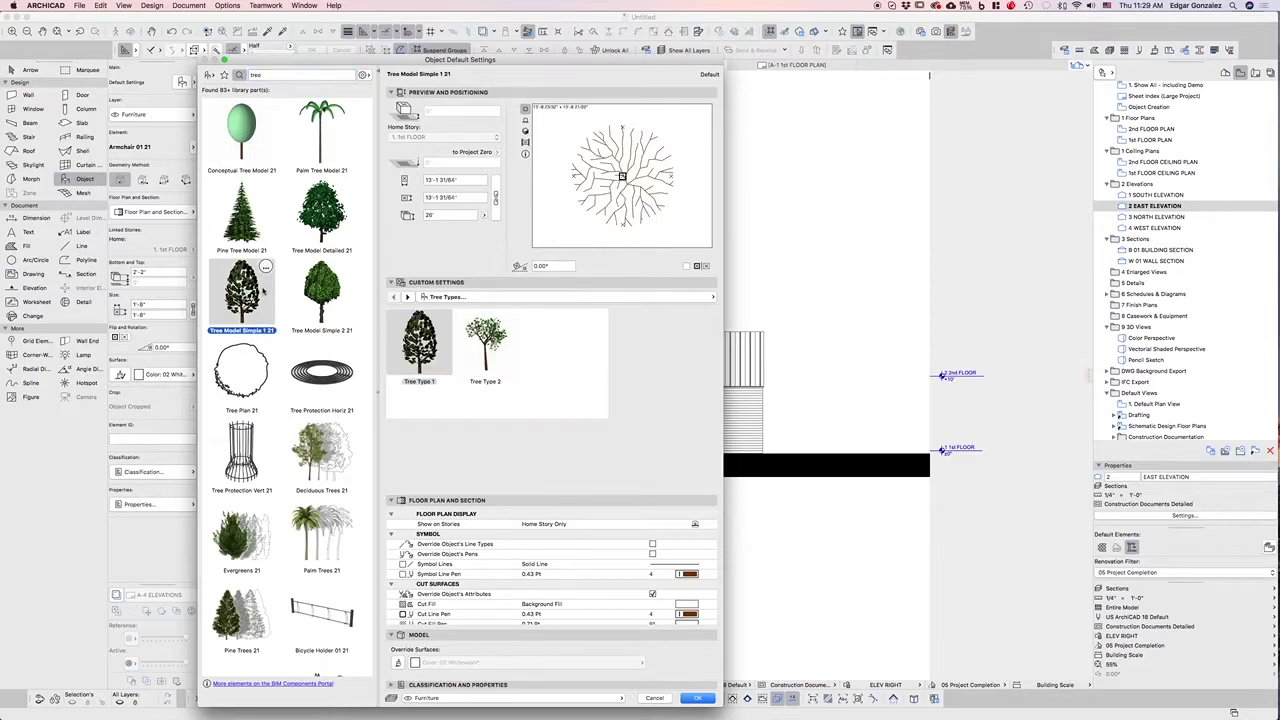
pyautogui.click(485, 338)
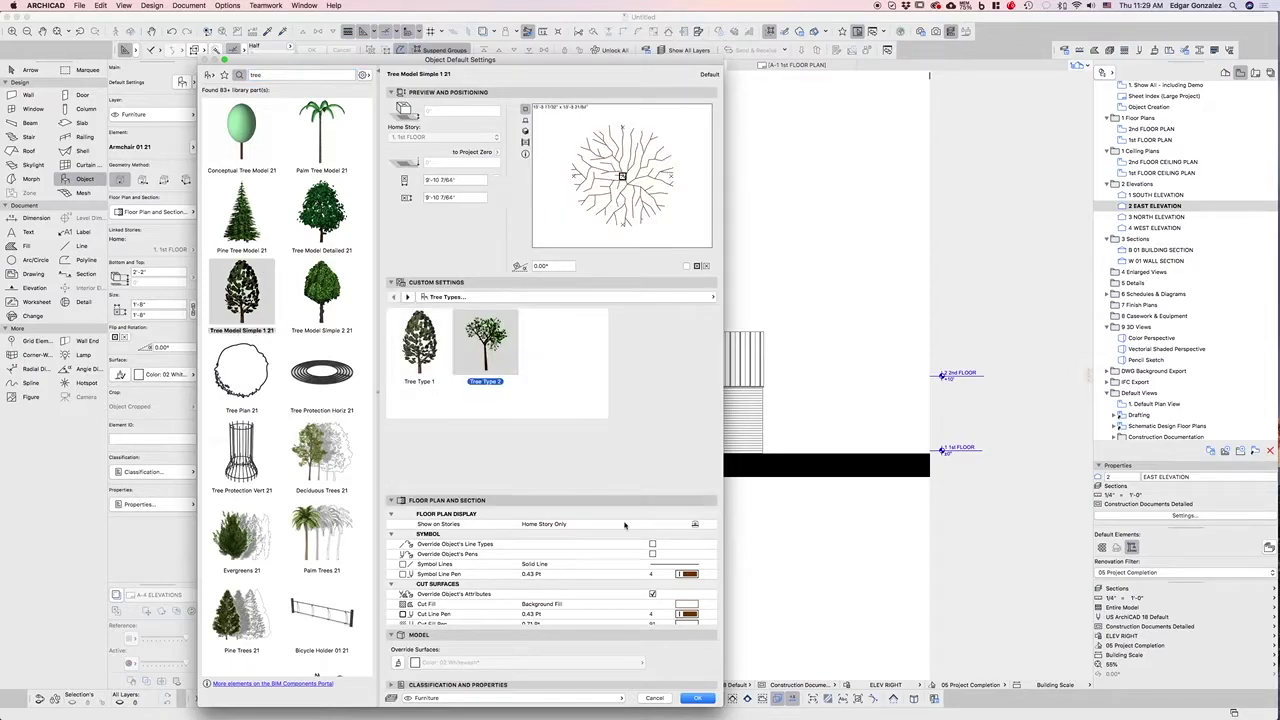
pyautogui.click(697, 697)
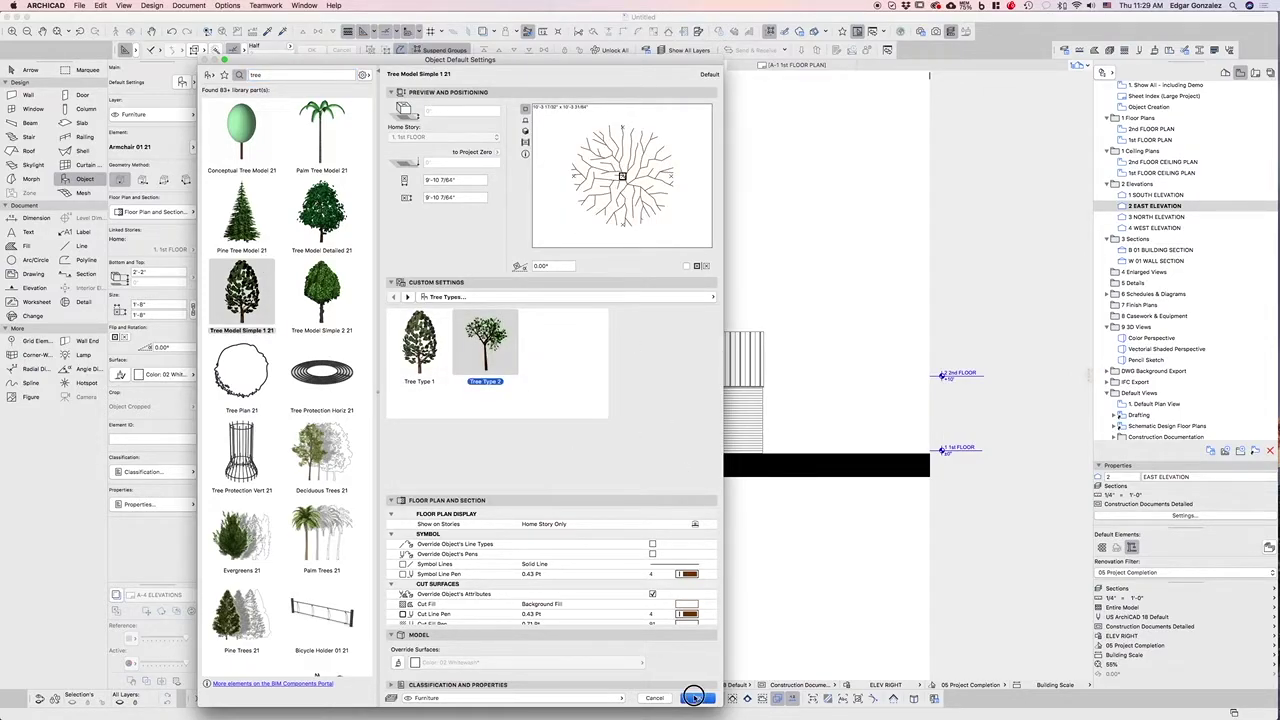
# Step: Open the saved 1st Floor Plan view and place the tree below the wing with three windows, showing the hidden Furniture layer
pyautogui.click(1141, 142)
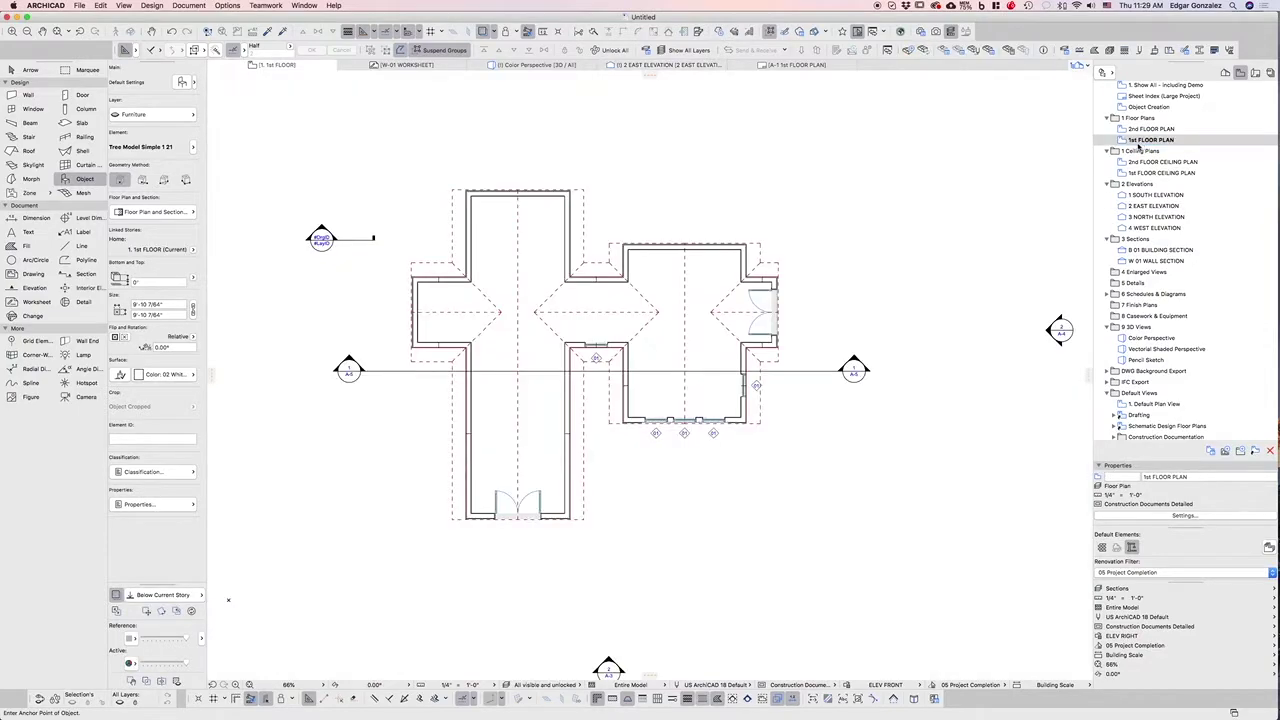
pyautogui.click(668, 502)
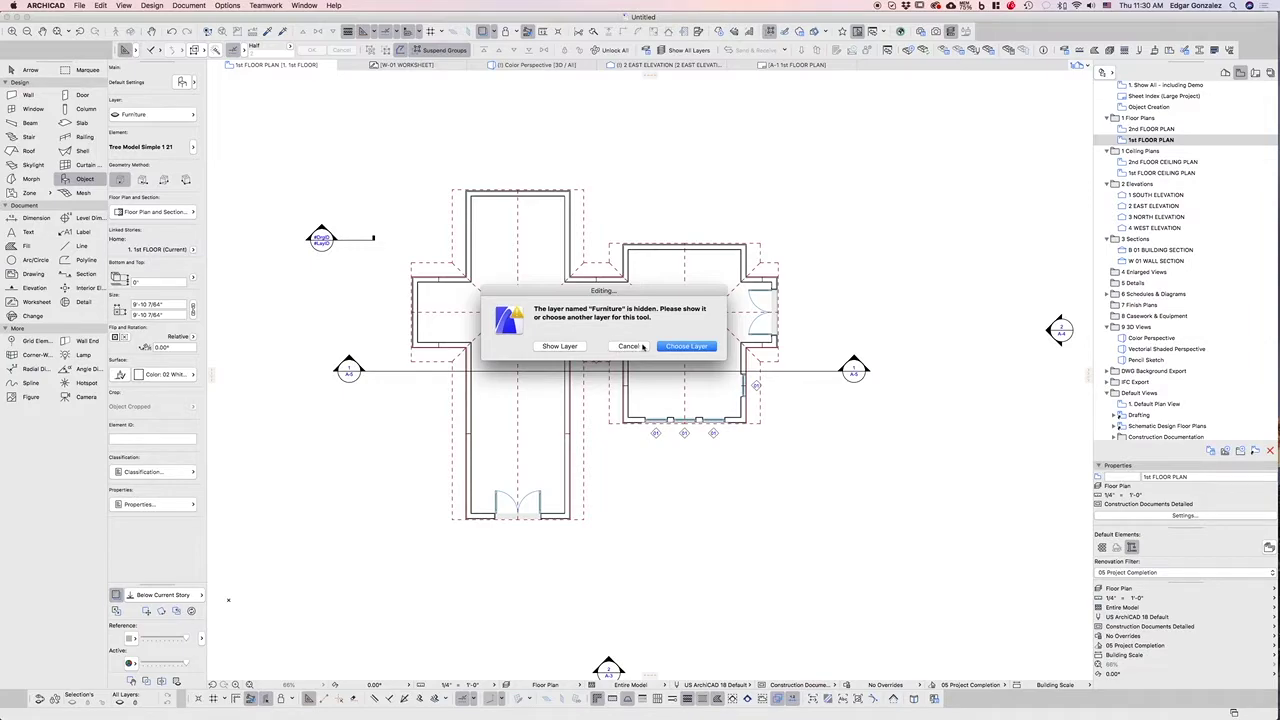
pyautogui.click(560, 346)
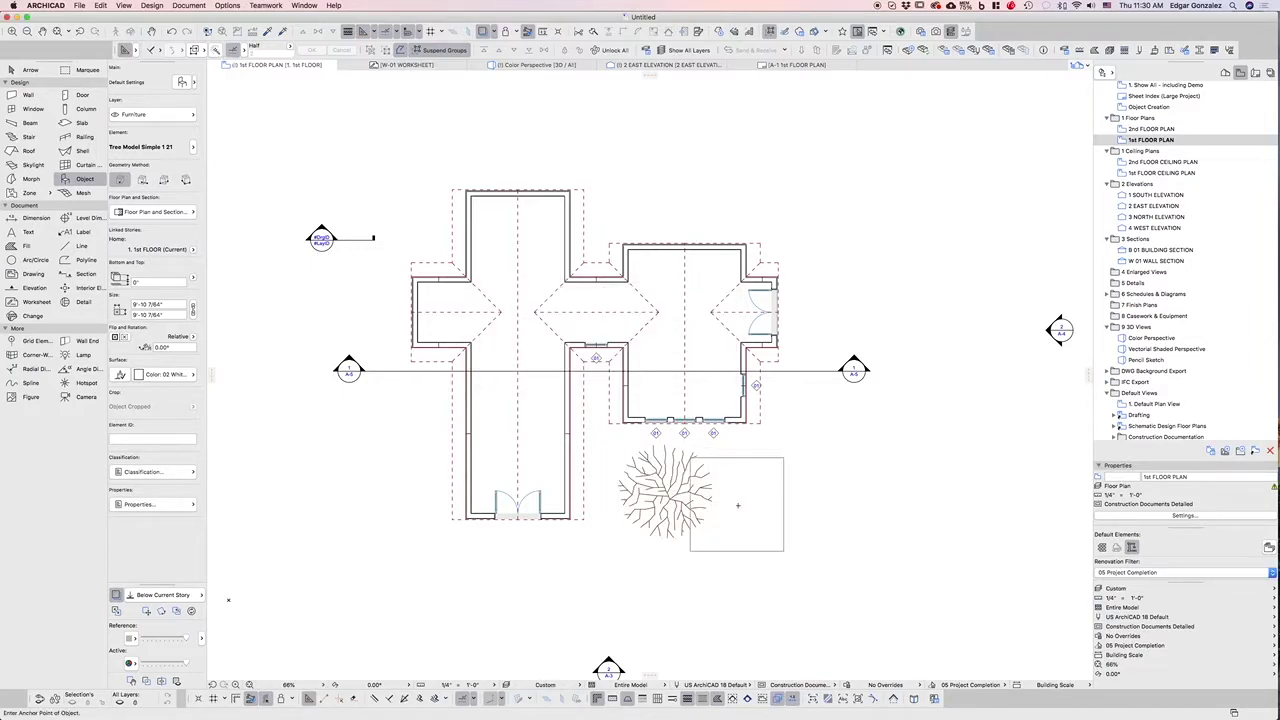
pyautogui.press('Escape')
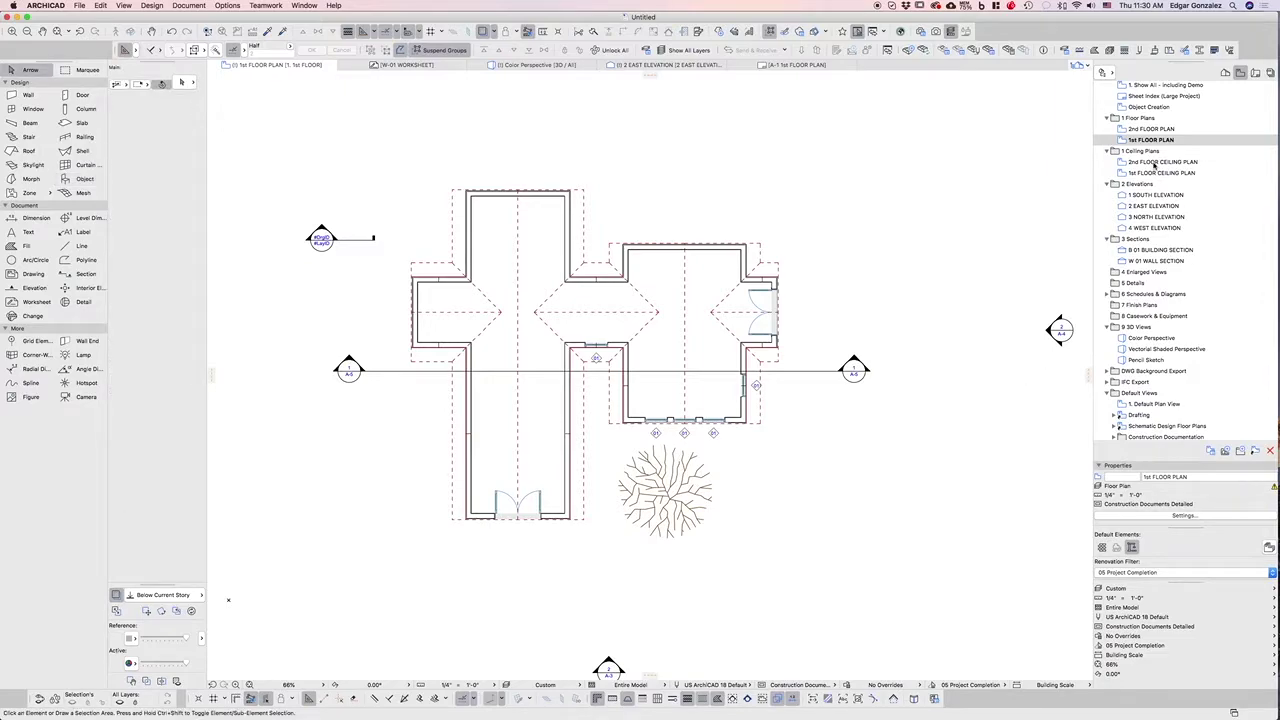
# Step: Open the saved South Elevation view and move the tree along the ground to just right of the house
pyautogui.doubleClick(1150, 196)
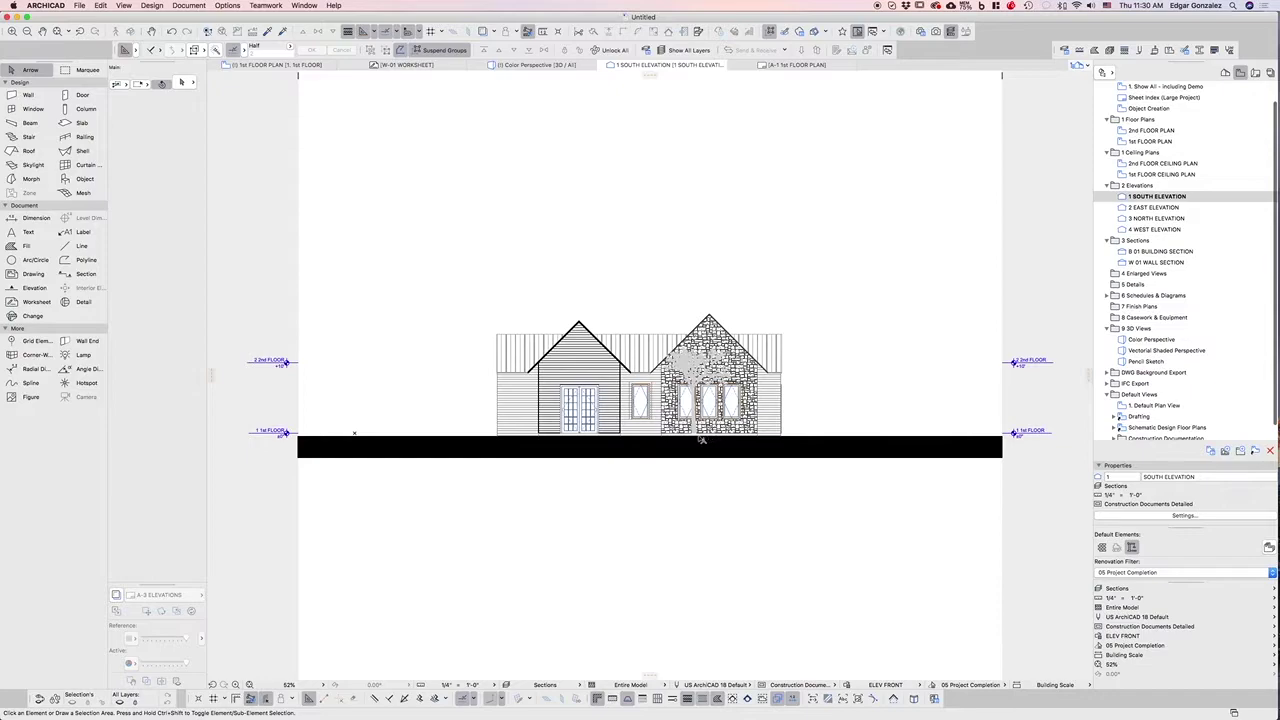
pyautogui.click(701, 438)
pyautogui.scroll(3, 700, 436)
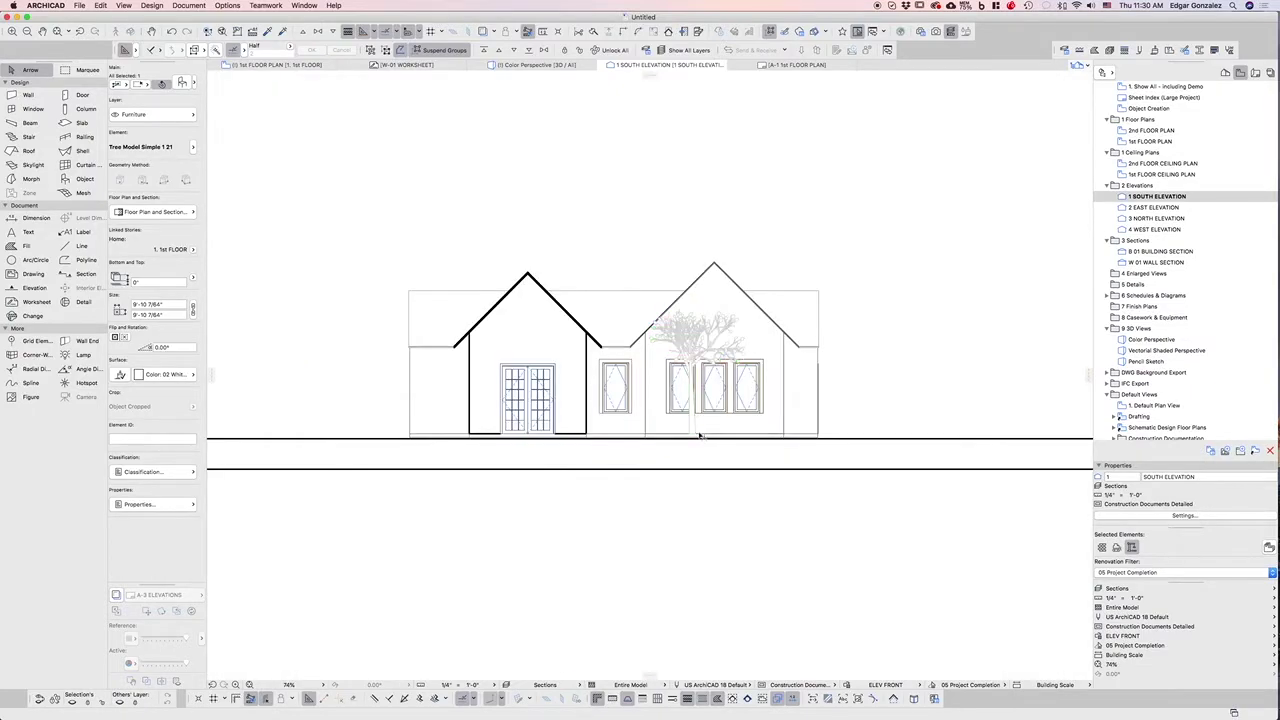
pyautogui.moveTo(701, 437); pyautogui.dragTo(853, 437)
pyautogui.click(837, 505)
pyautogui.scroll(2, 909, 423)
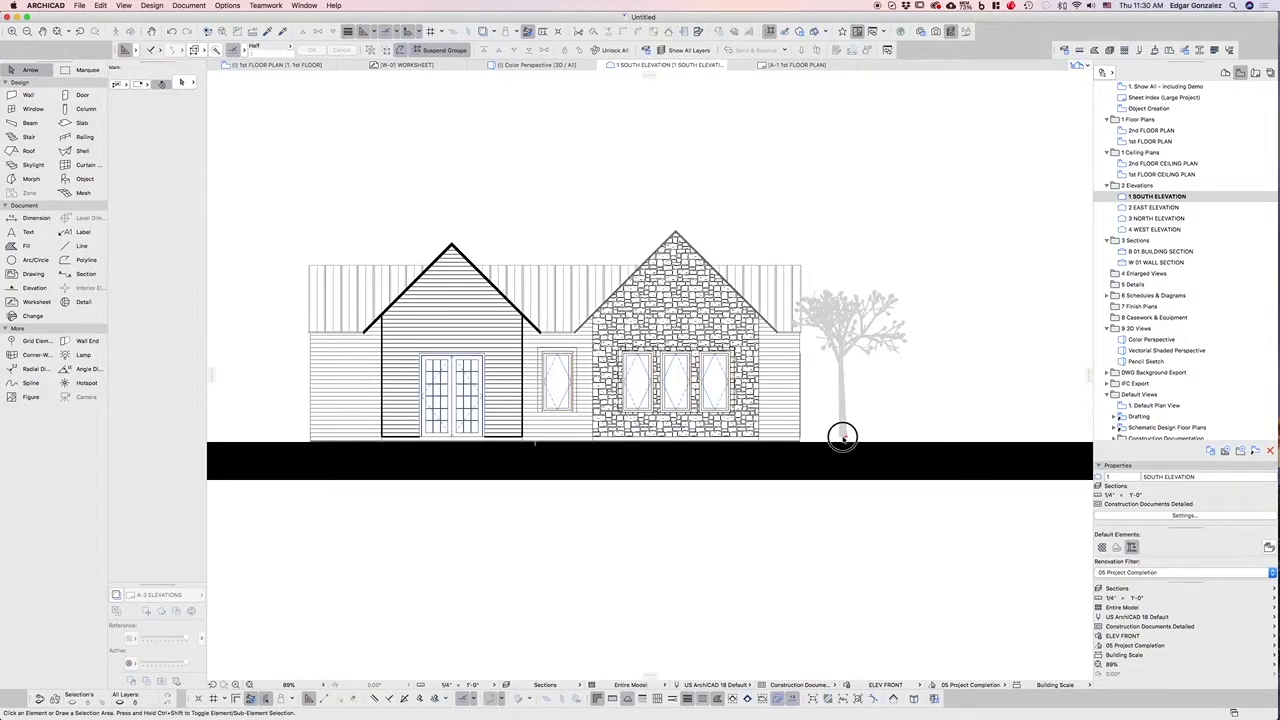
pyautogui.click(842, 437)
pyautogui.click(846, 453)
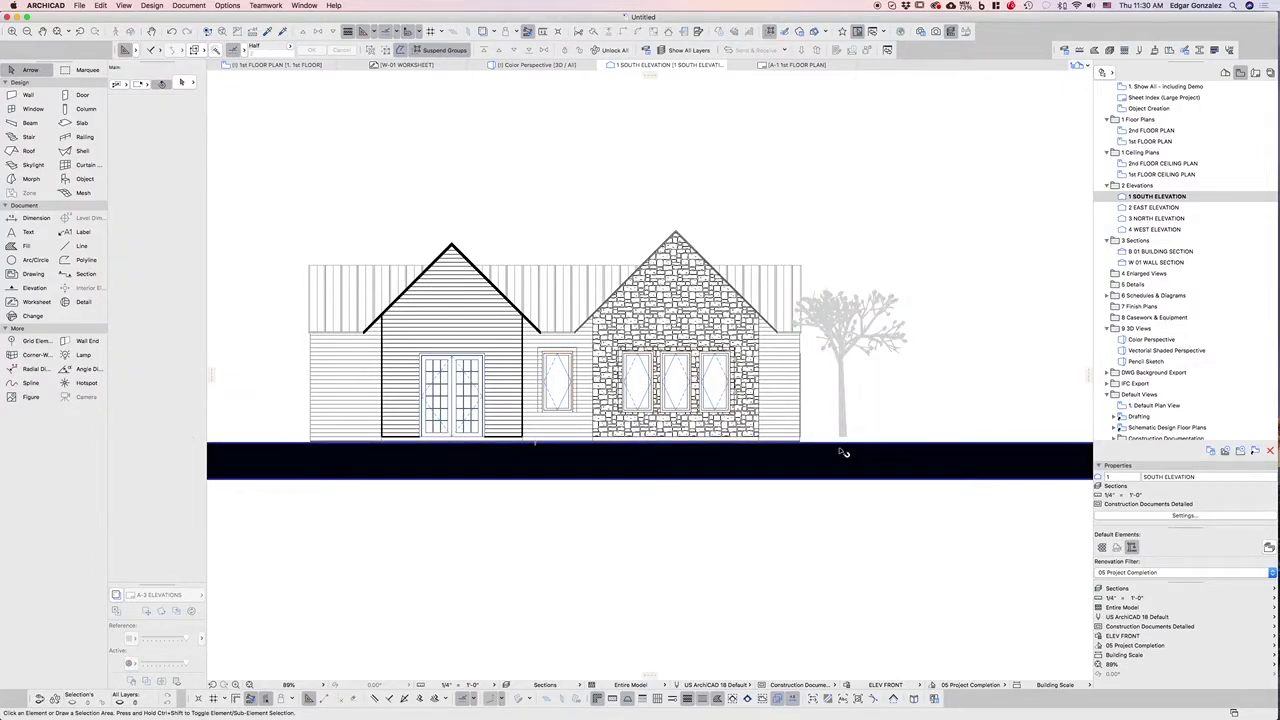
pyautogui.click(842, 440)
pyautogui.press('Escape')
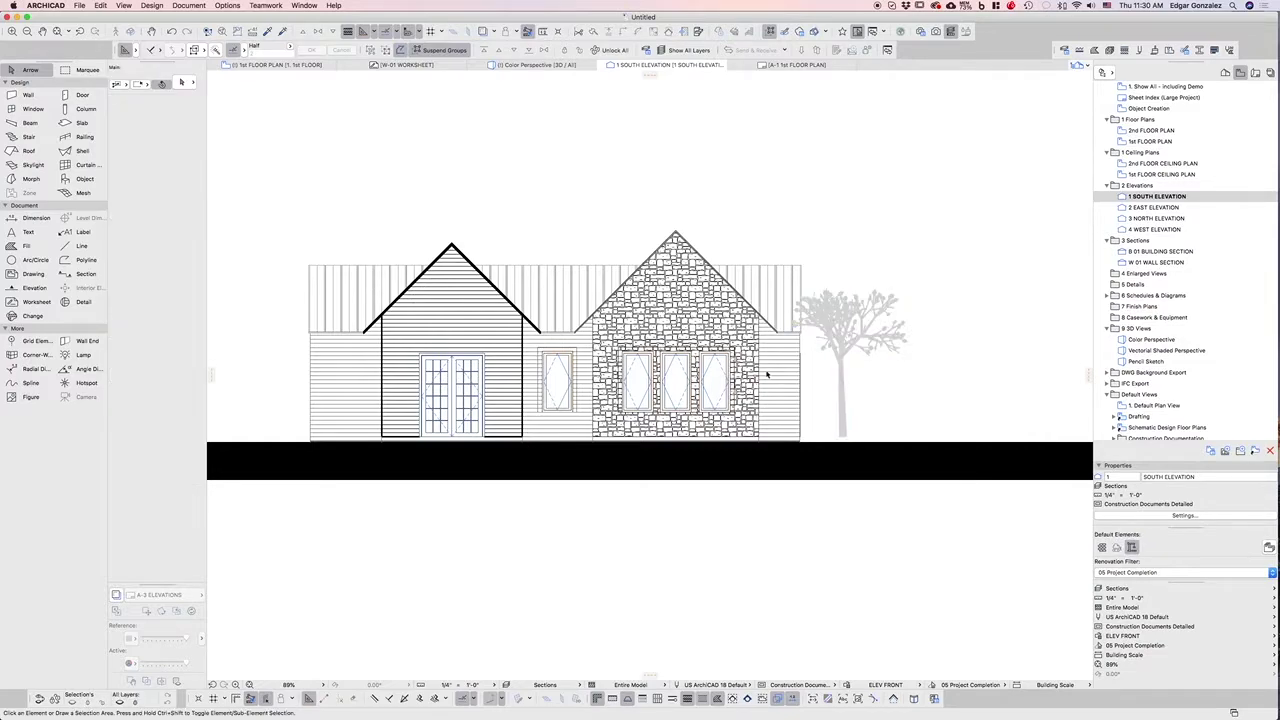
pyautogui.click(829, 340)
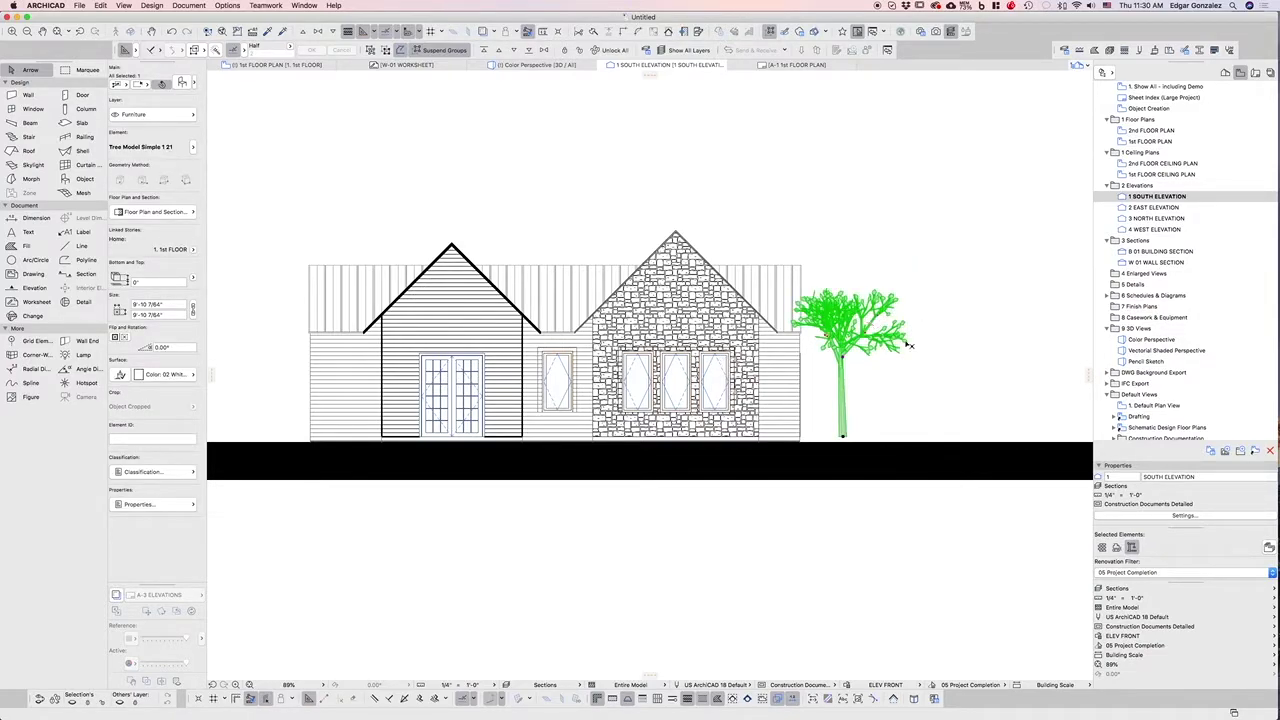
pyautogui.press('Escape')
pyautogui.click(848, 358)
pyautogui.click(805, 349)
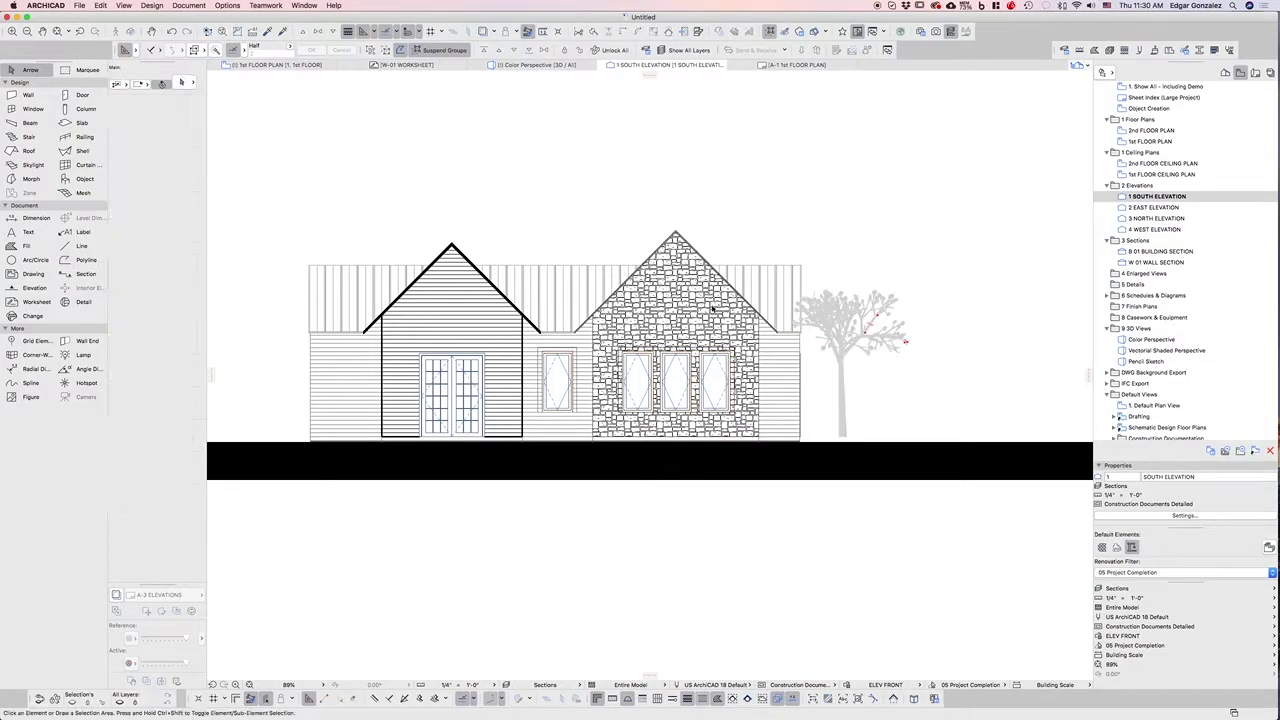
# Step: Remove the ELEV FRONT SILHOUETTE OBJECT rule from the ELEV FRONT graphic override combination
pyautogui.click(187, 6)
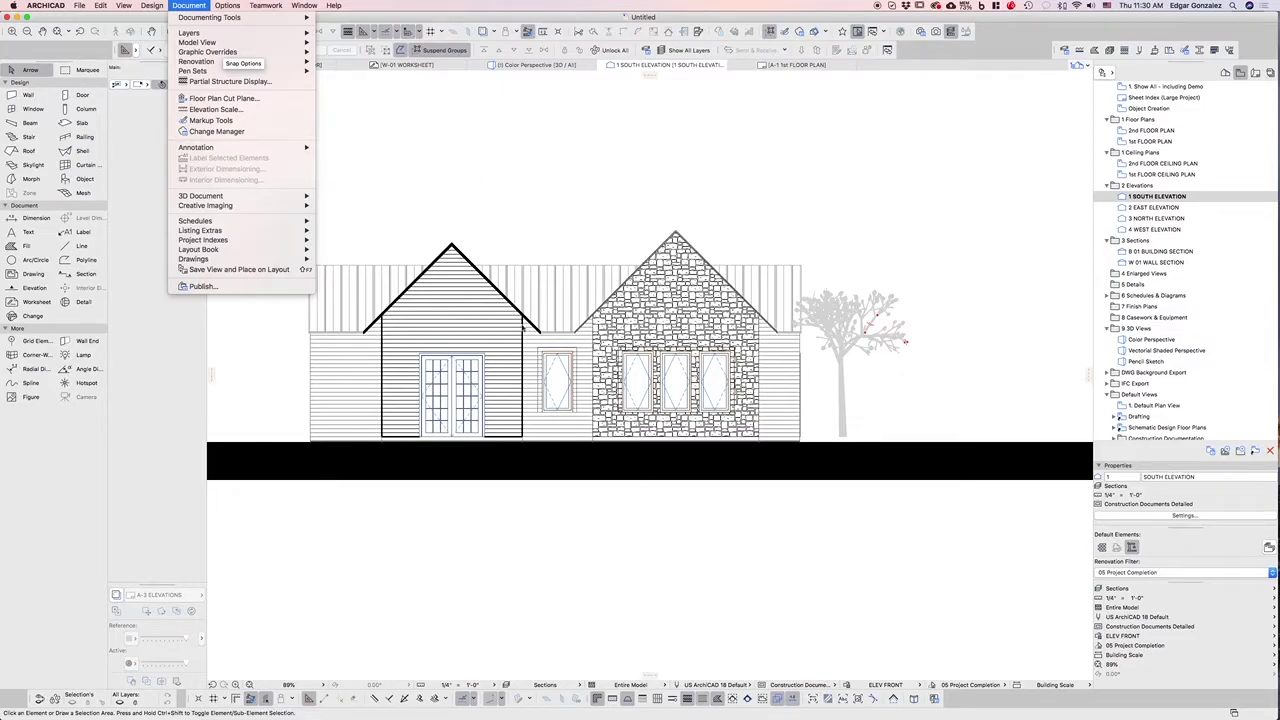
pyautogui.moveTo(232, 54)
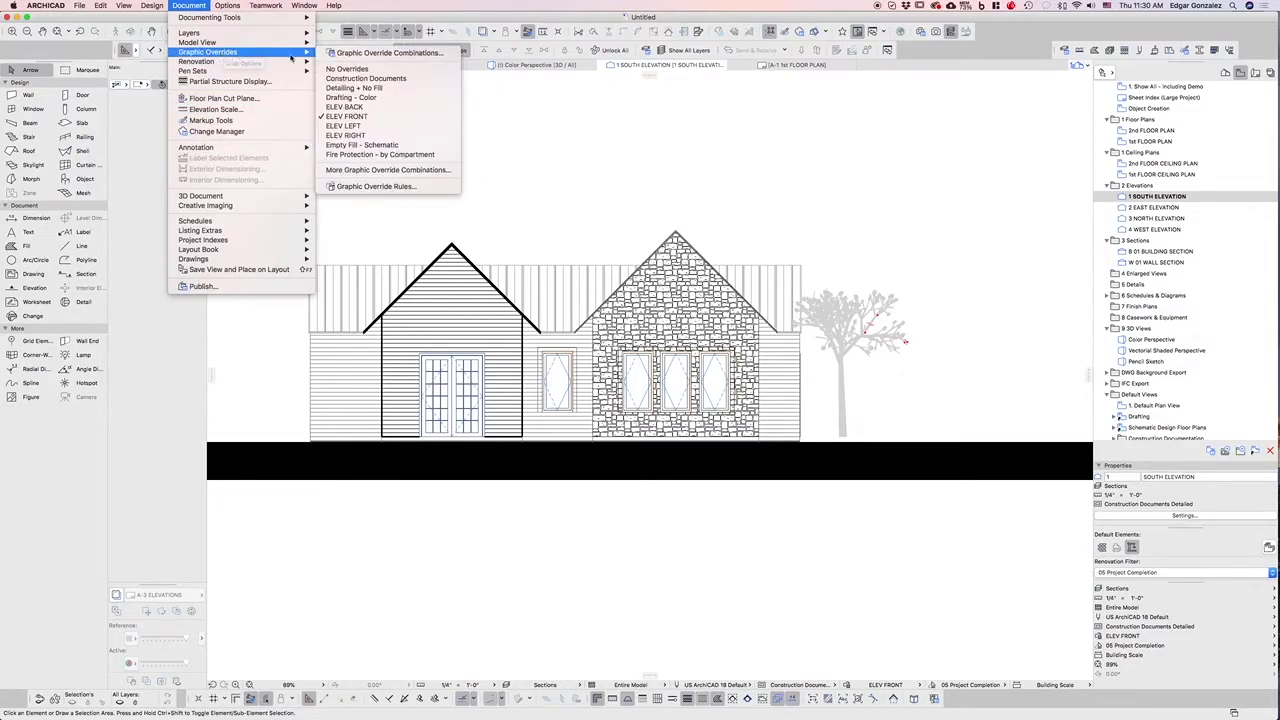
pyautogui.click(368, 54)
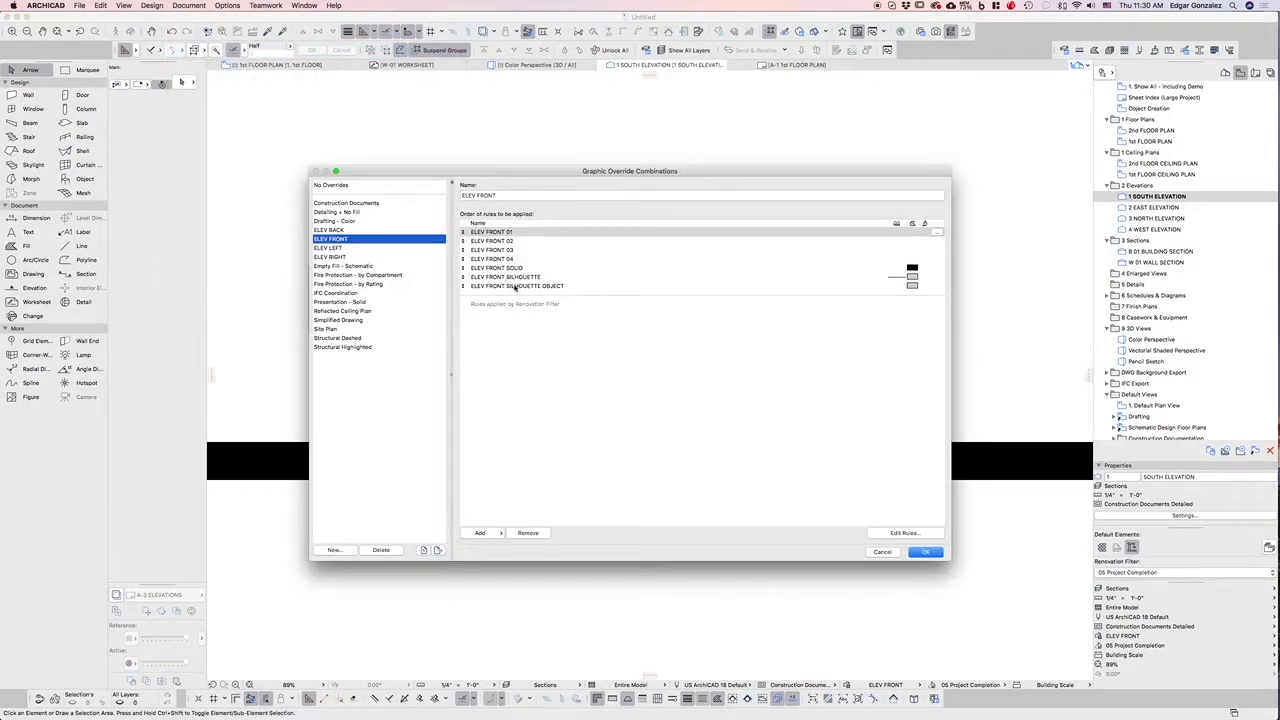
pyautogui.click(516, 286)
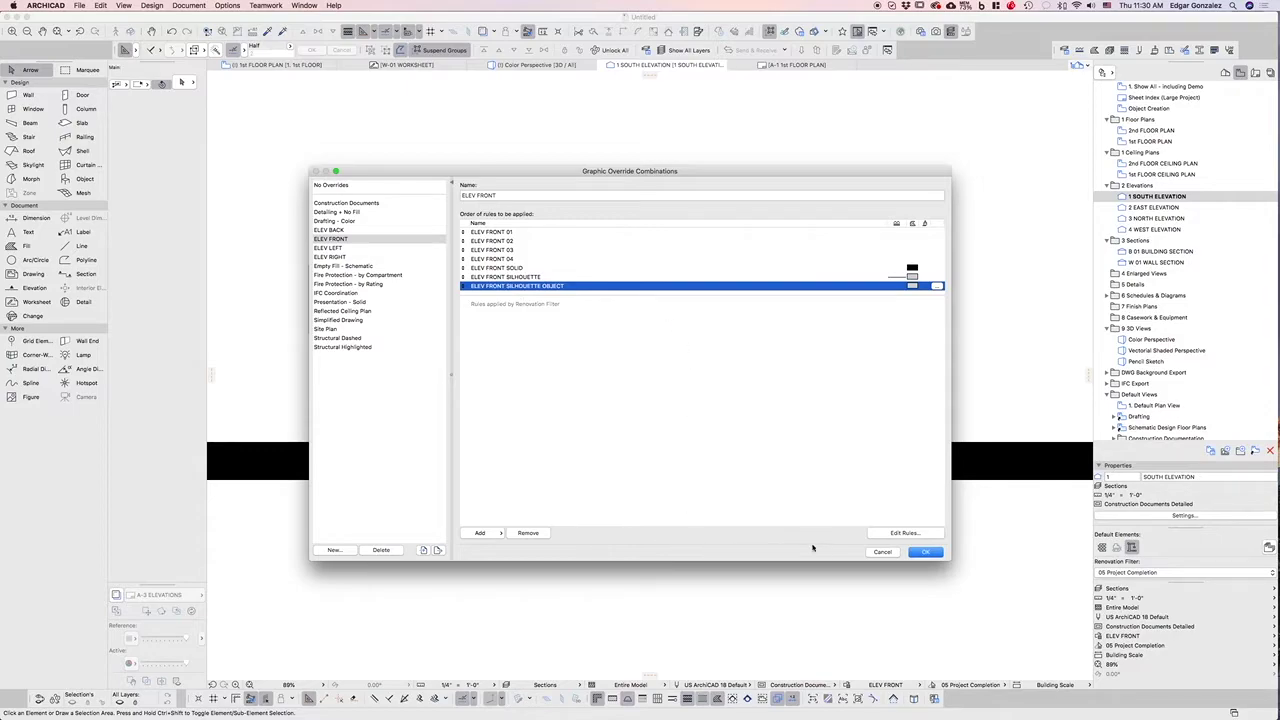
pyautogui.click(528, 532)
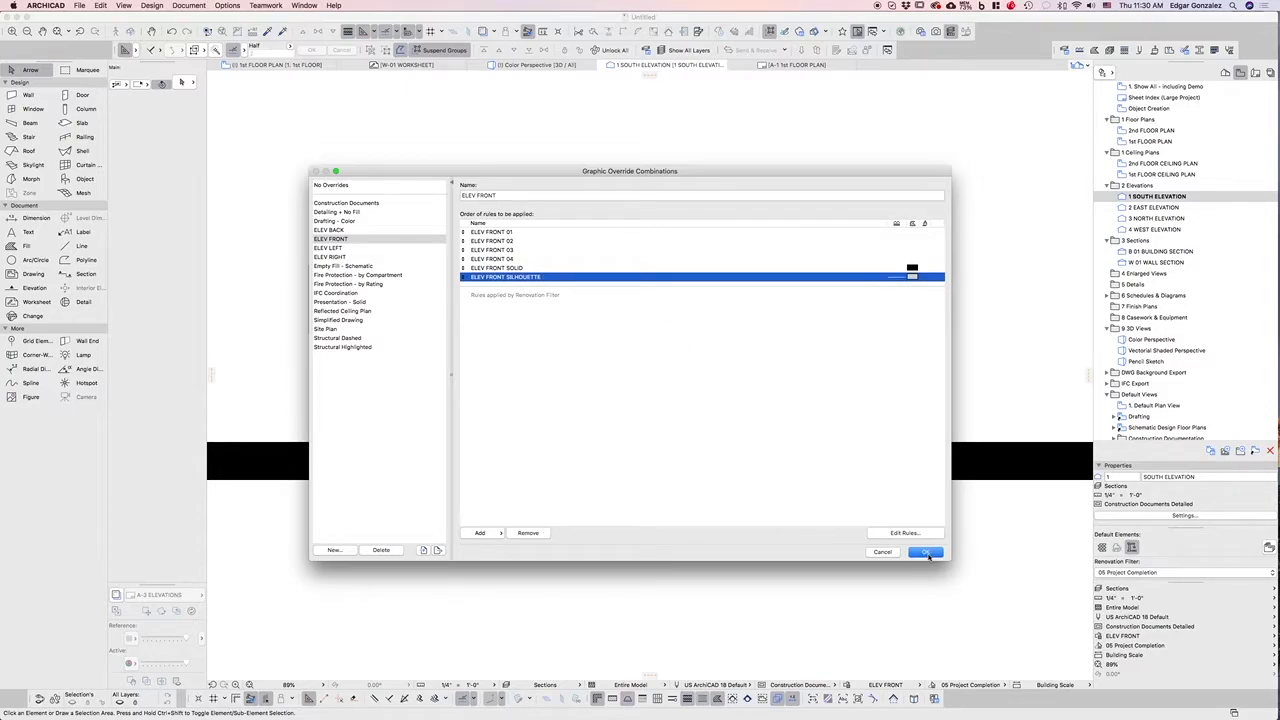
pyautogui.click(926, 552)
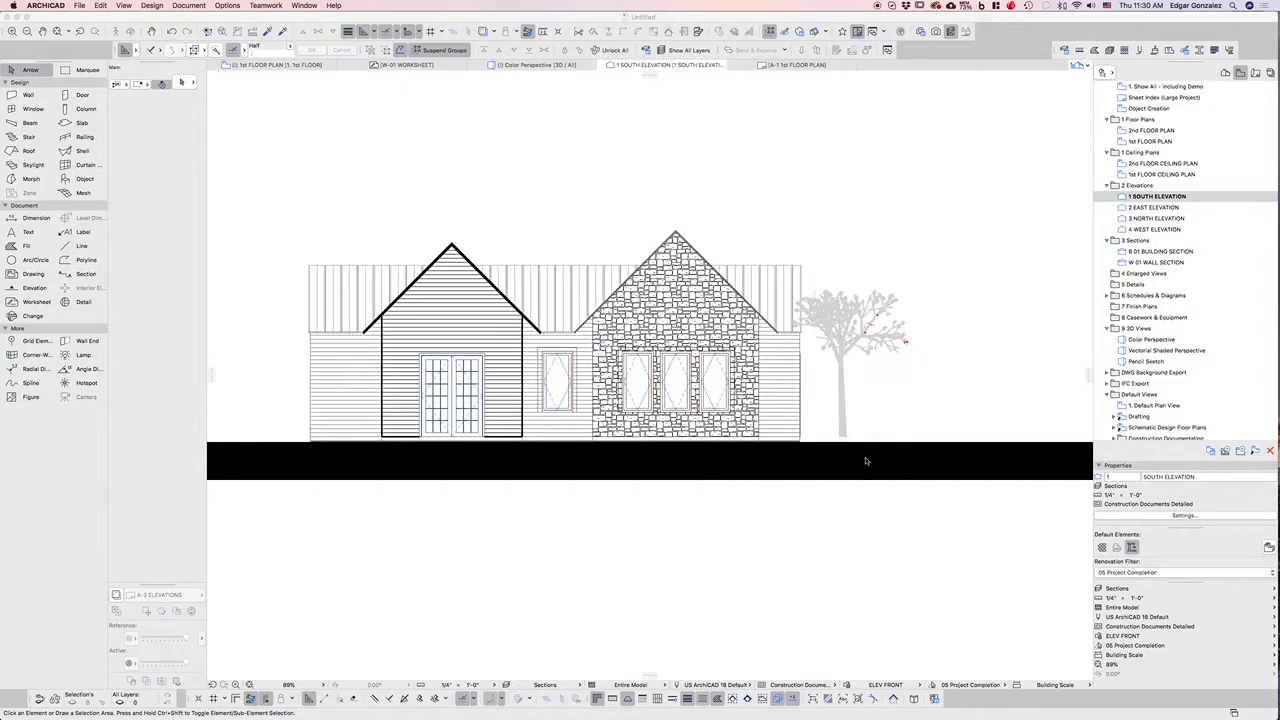
pyautogui.click(907, 399)
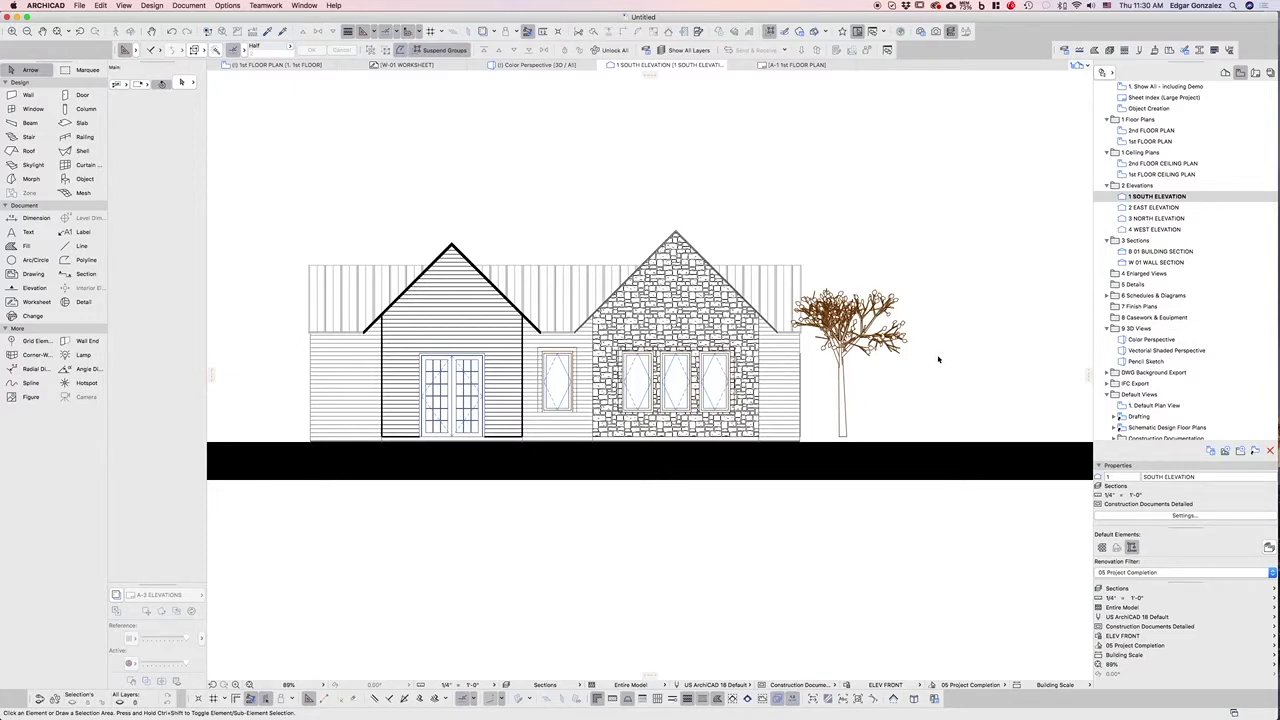
pyautogui.scroll(-2, 938, 359)
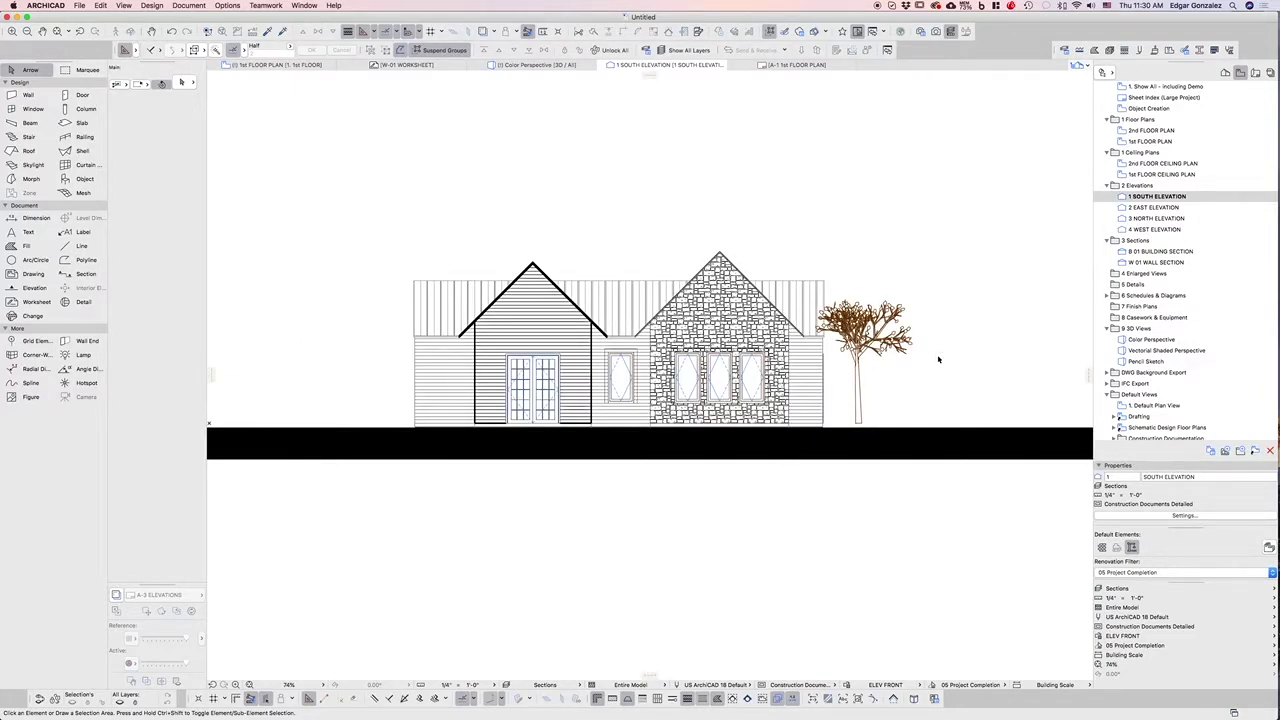
# Step: Compare how the tree is displayed in the saved East and South Elevation views
pyautogui.doubleClick(1155, 207)
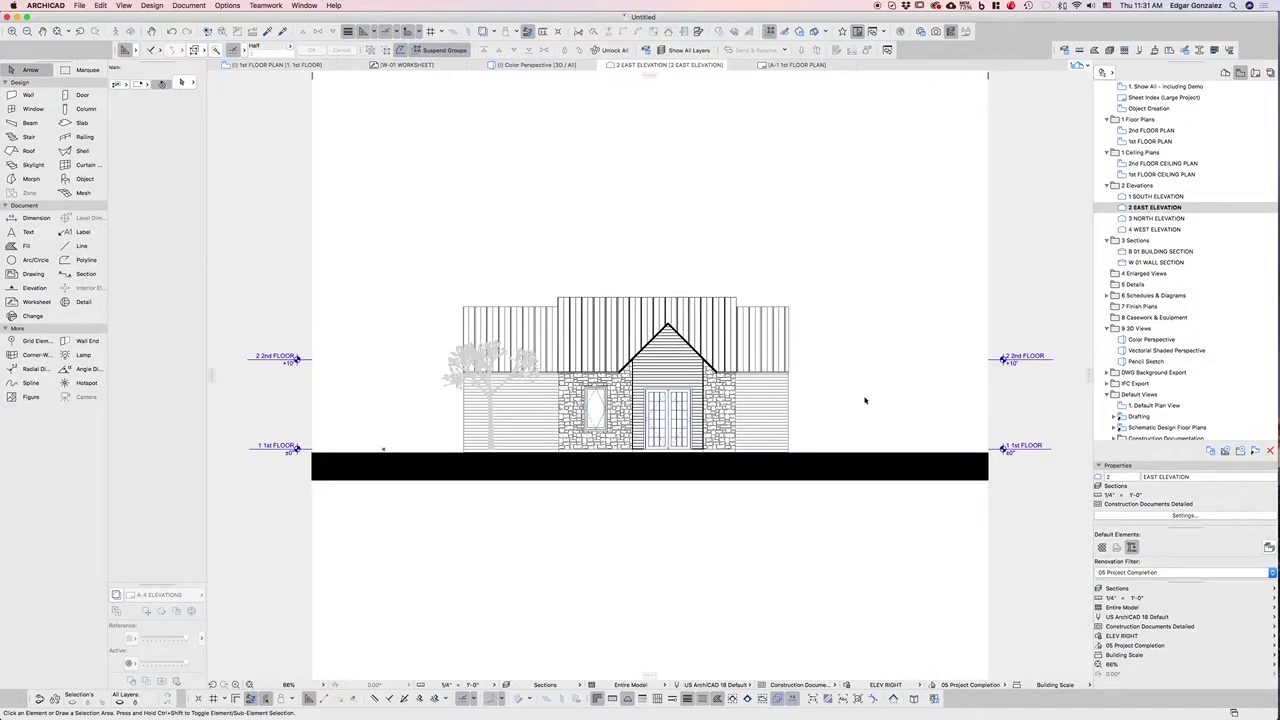
pyautogui.scroll(3, 842, 406)
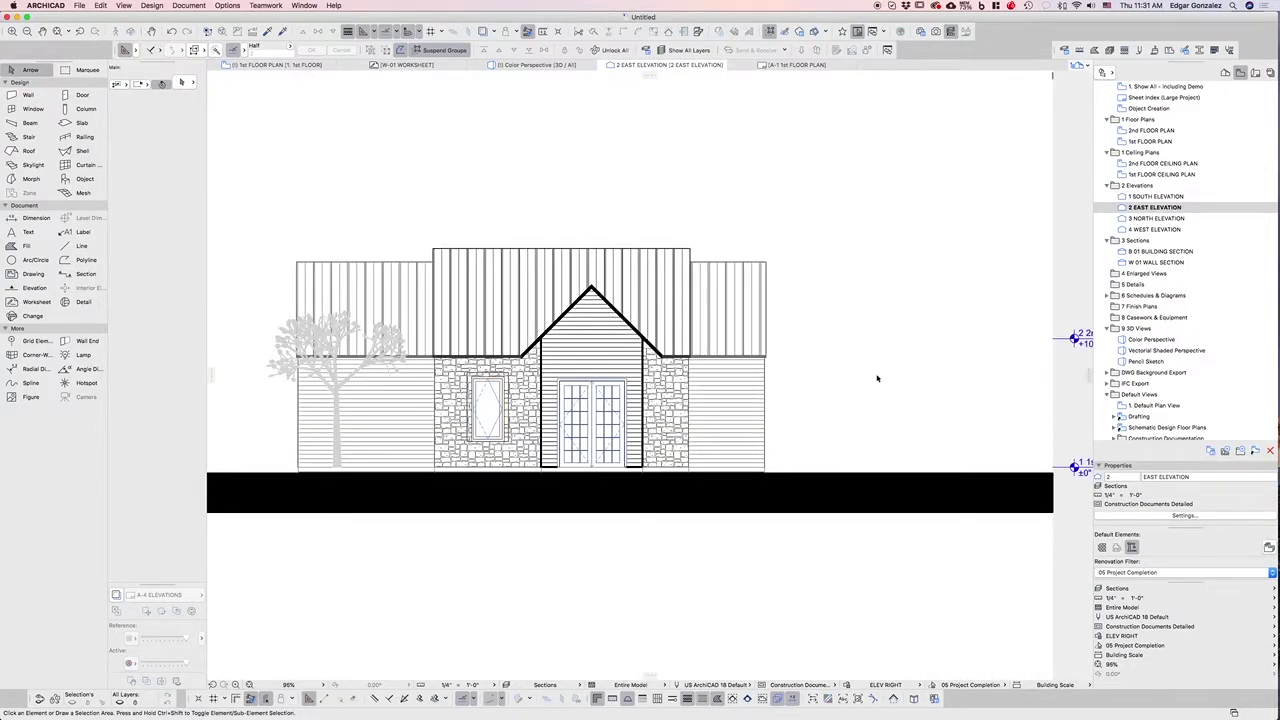
pyautogui.doubleClick(1157, 197)
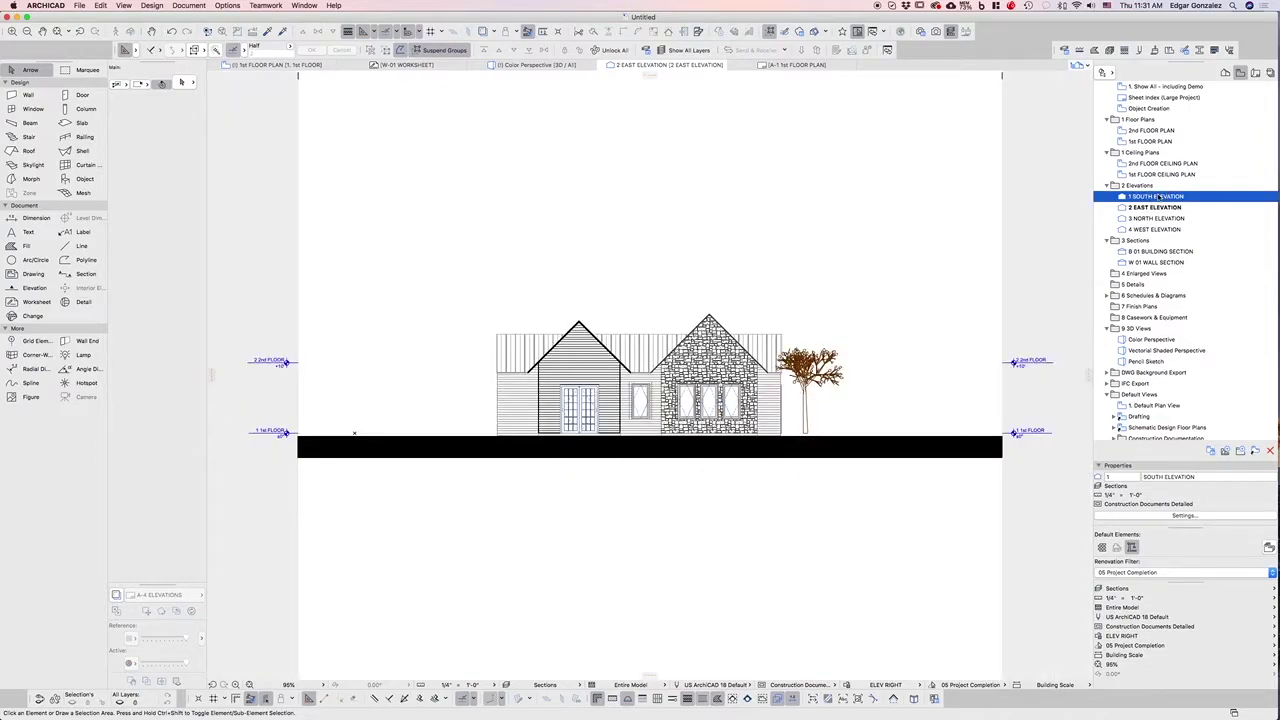
pyautogui.doubleClick(1155, 207)
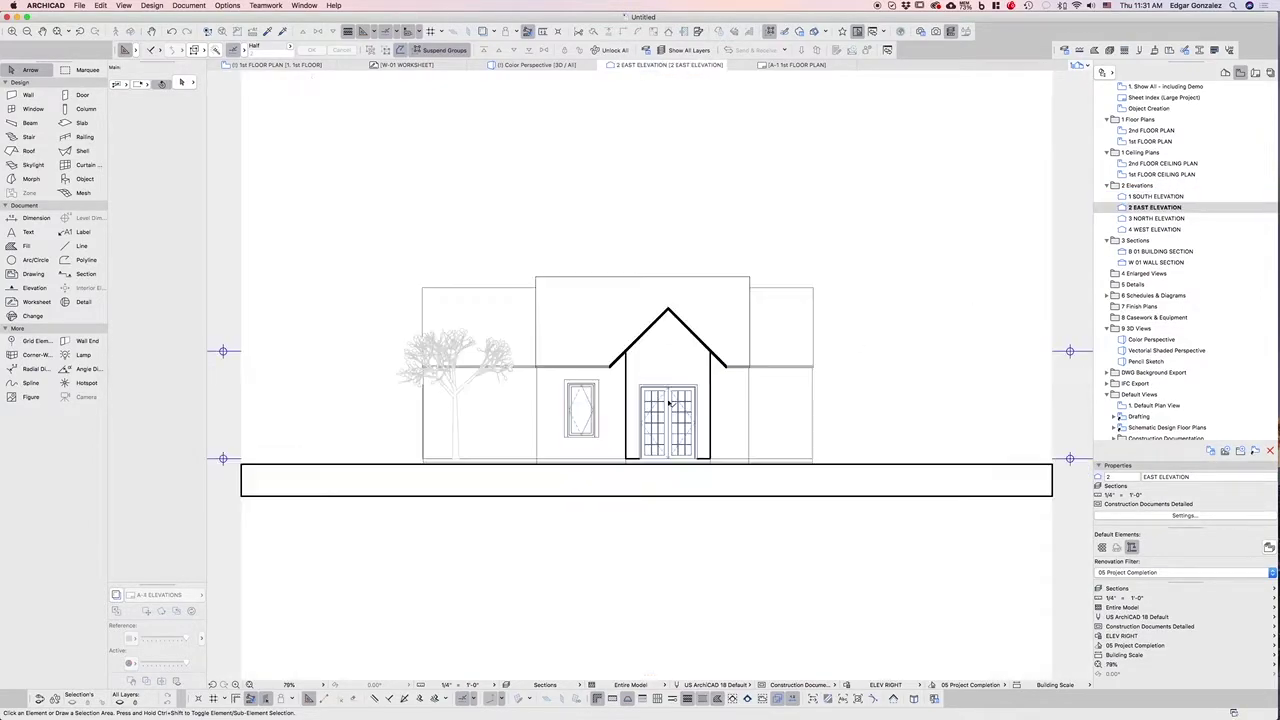
pyautogui.scroll(1, 872, 398)
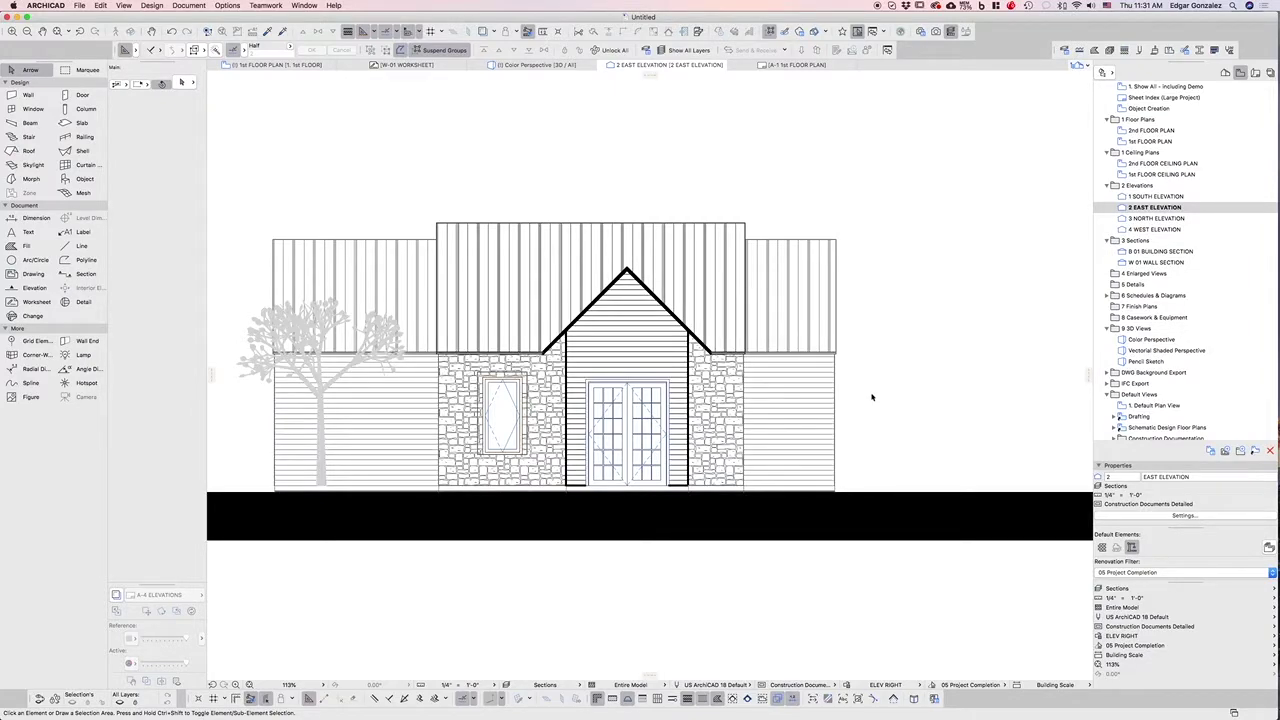
pyautogui.scroll(-1, 872, 398)
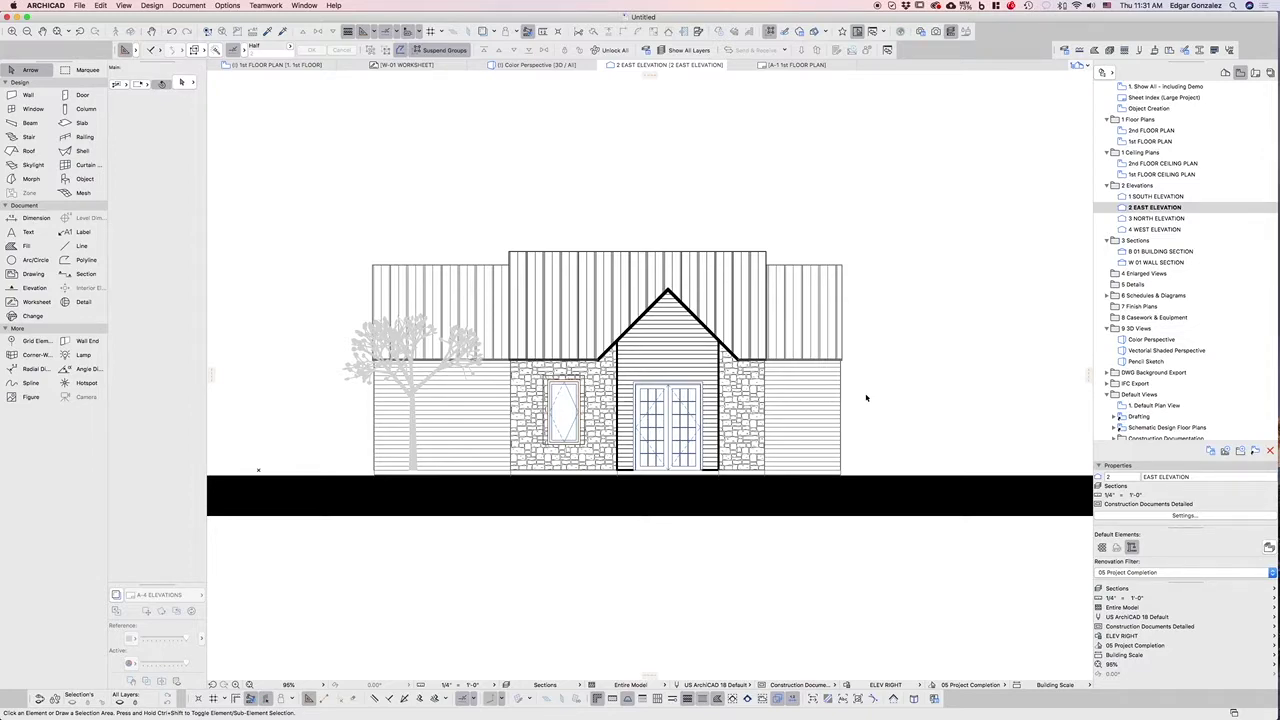
pyautogui.scroll(2, 868, 394)
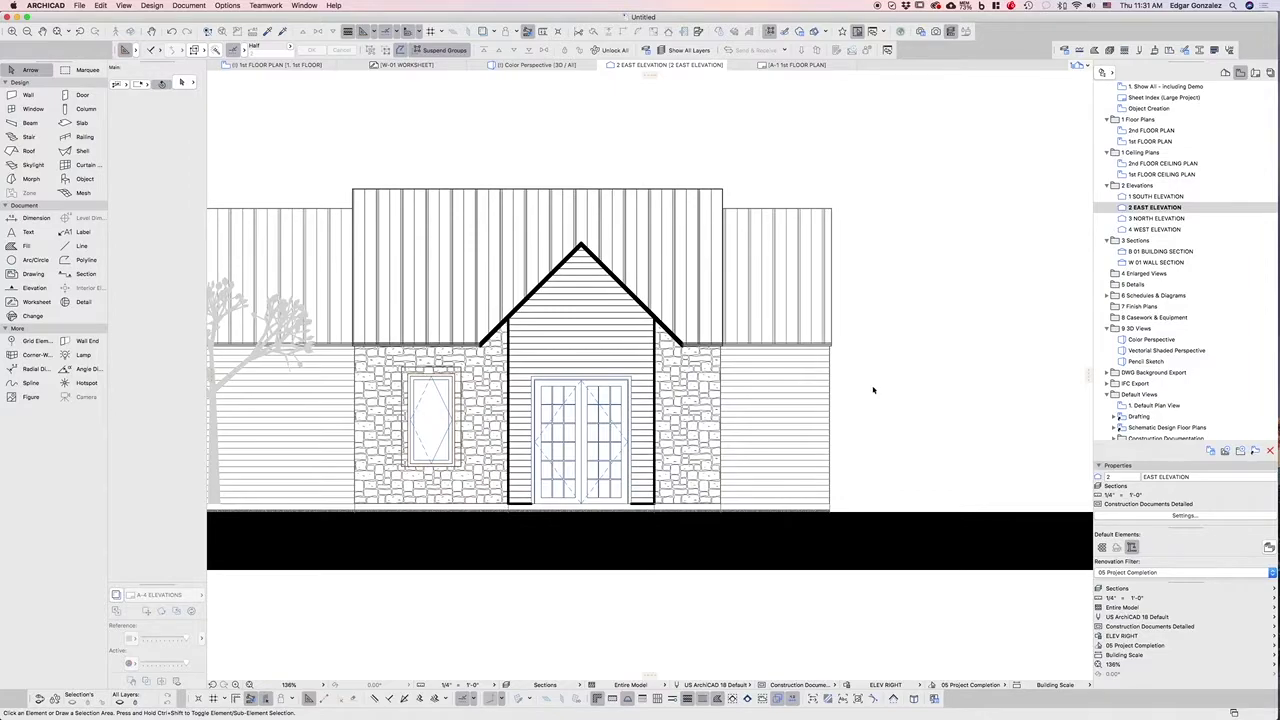
pyautogui.scroll(-2, 870, 390)
pyautogui.scroll(2, 866, 394)
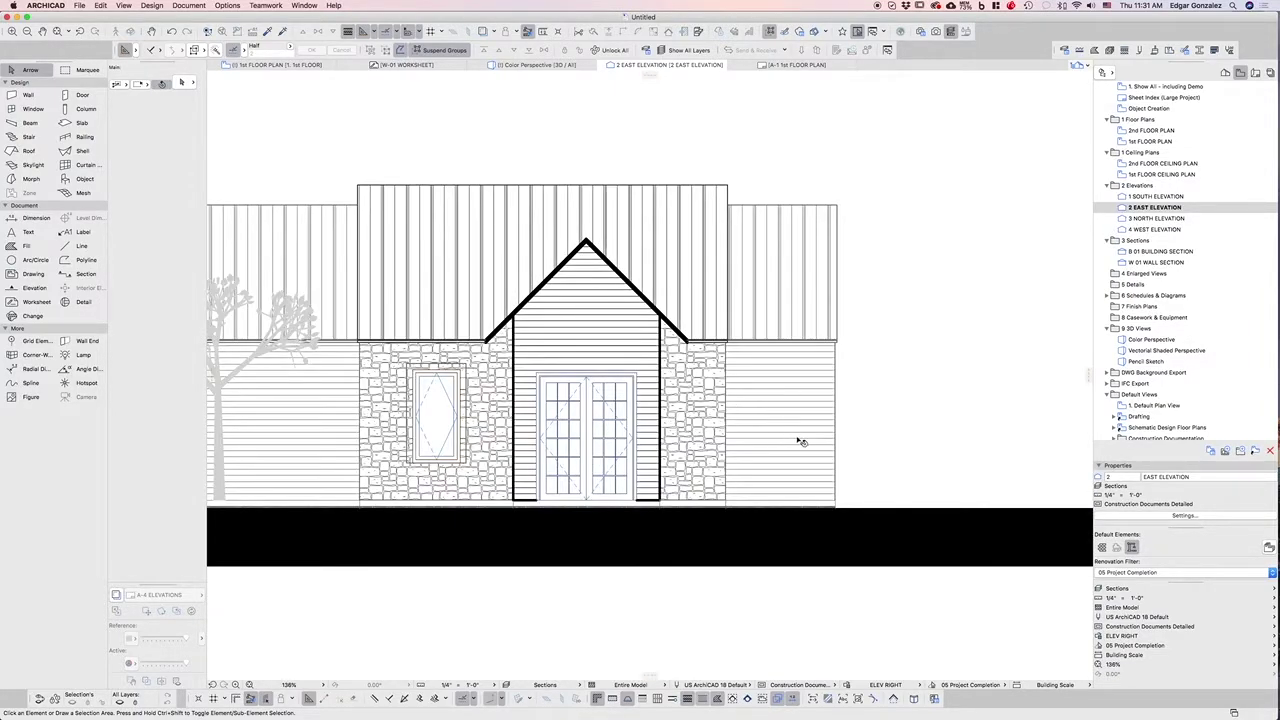
# Step: Draw a continuous solid line with pen 150 along both sides and the head of the double door's outer frame in the East Elevation
pyautogui.click(76, 246)
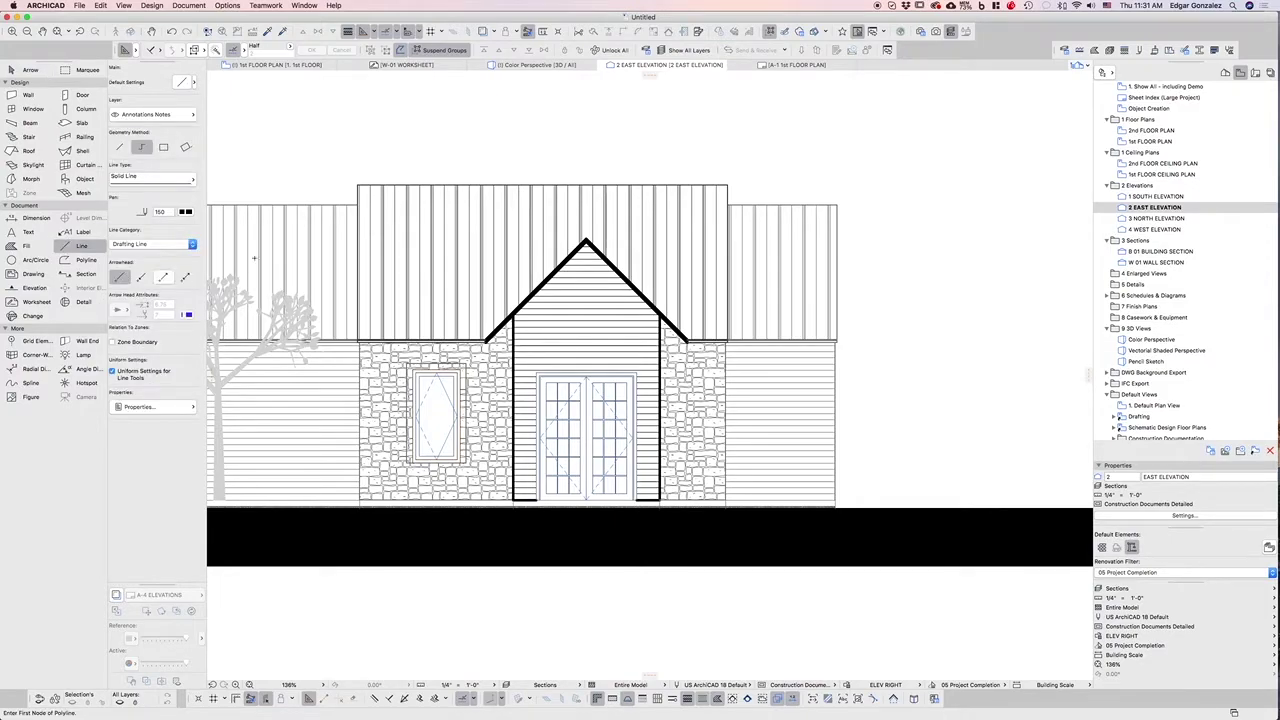
pyautogui.click(188, 213)
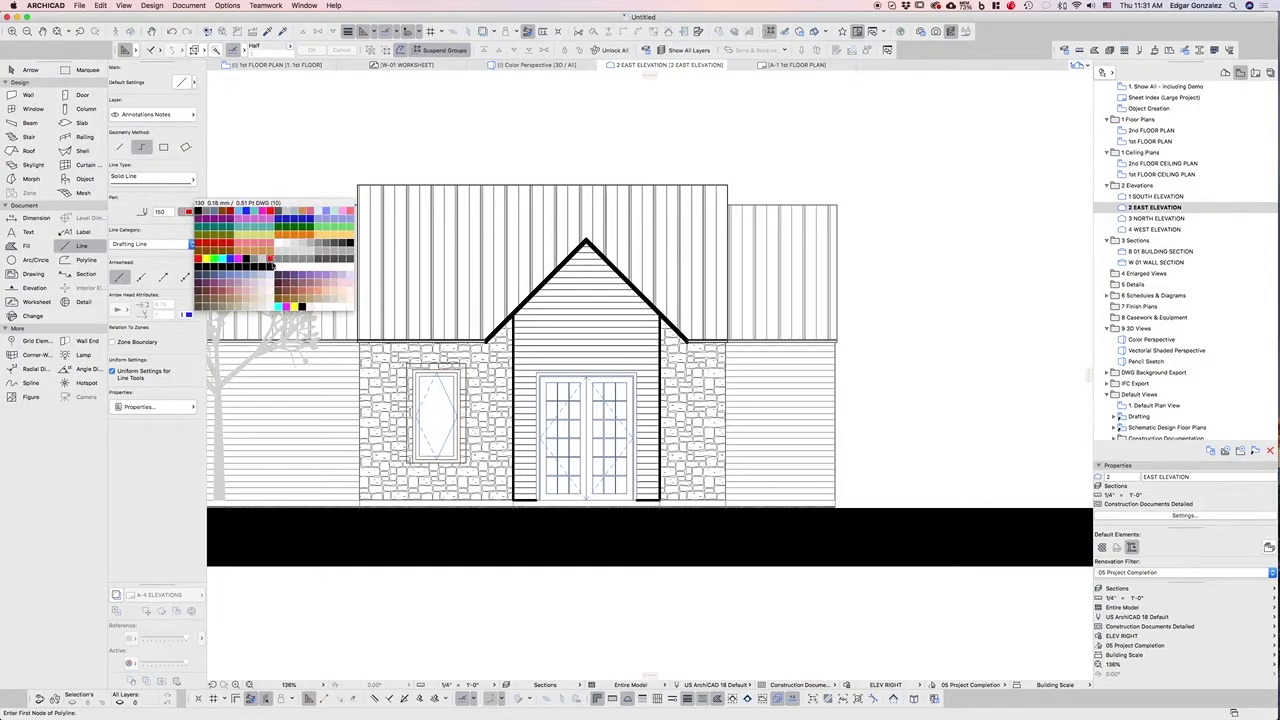
pyautogui.click(228, 197)
pyautogui.scroll(2, 514, 356)
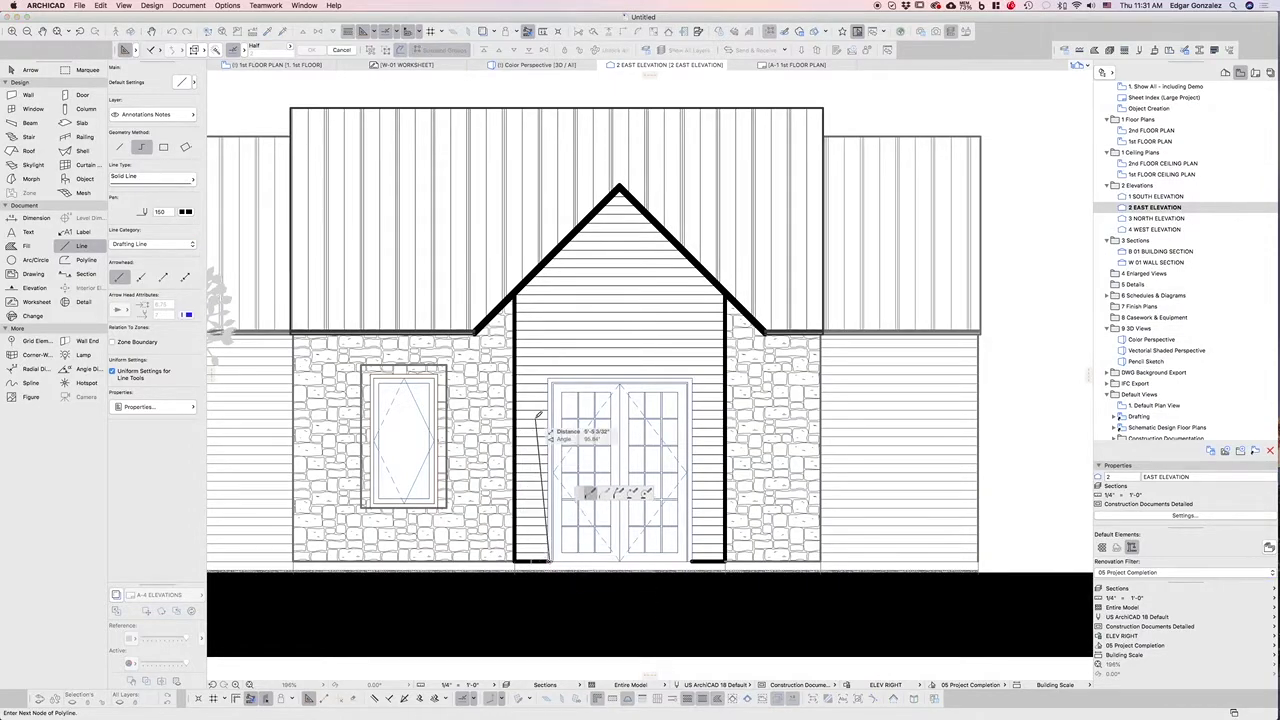
pyautogui.scroll(2, 546, 560)
pyautogui.click(548, 557)
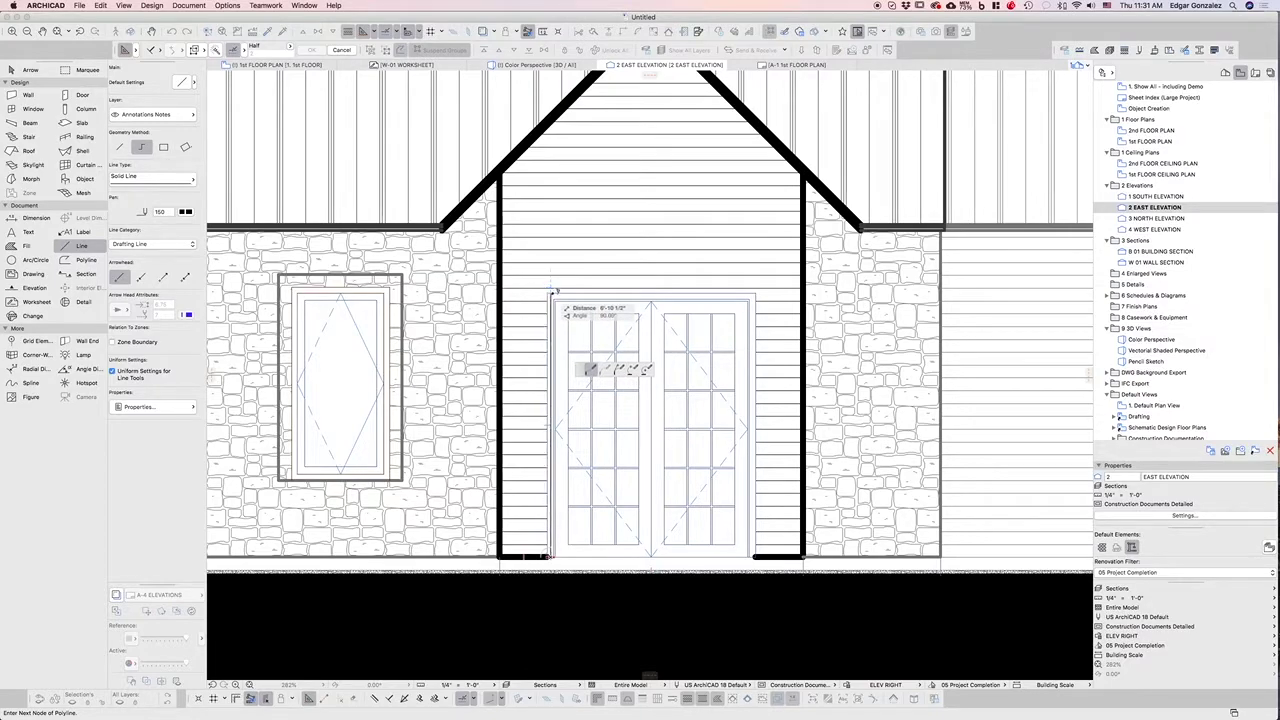
pyautogui.click(551, 296)
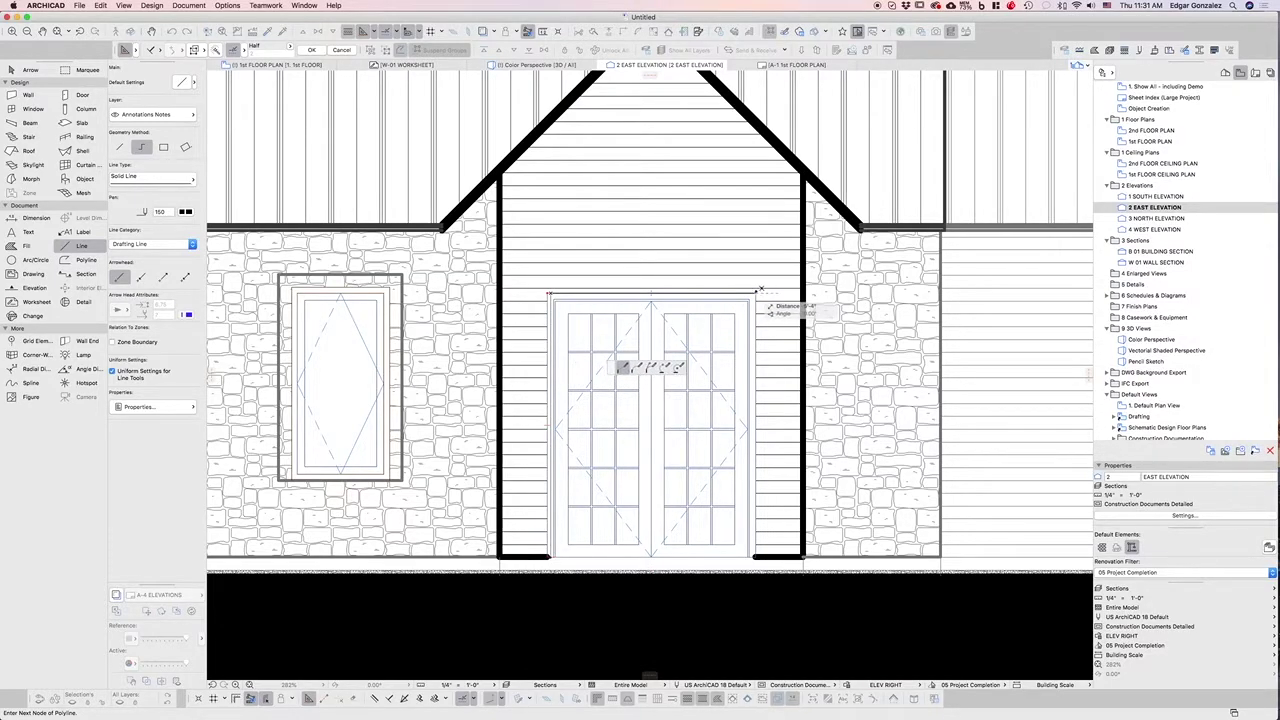
pyautogui.click(755, 297)
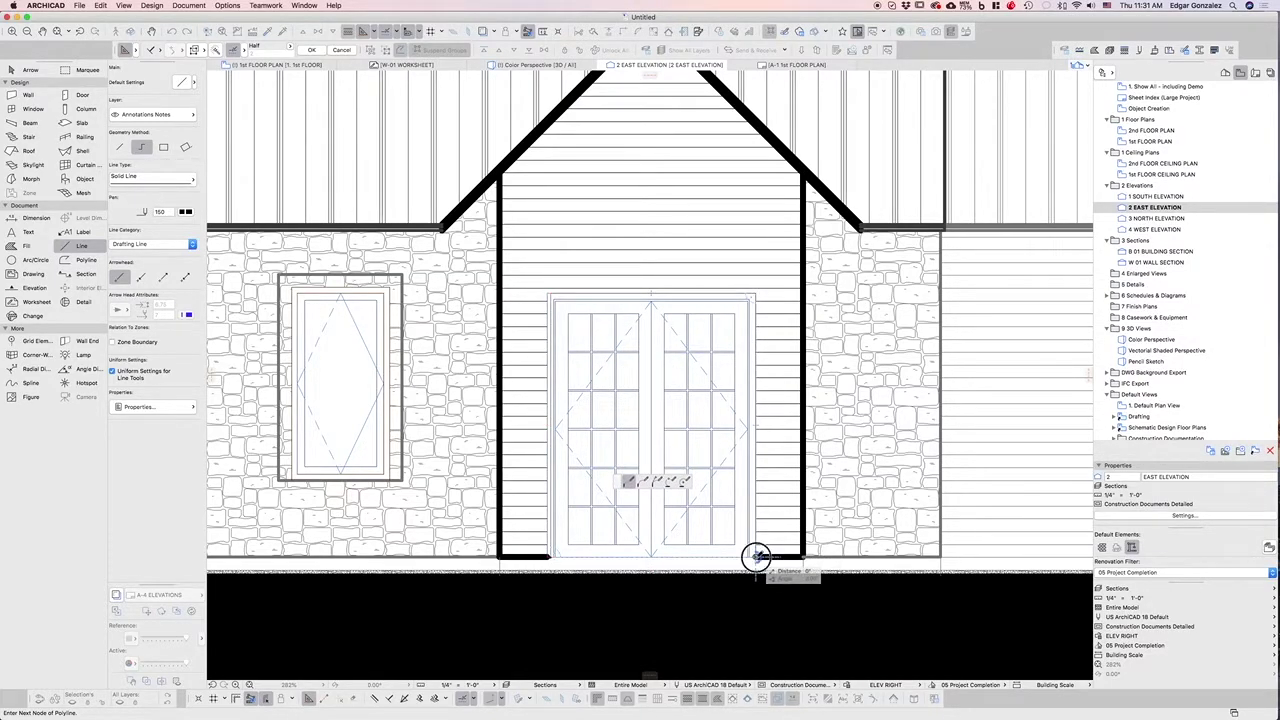
pyautogui.doubleClick(757, 557)
pyautogui.press('Escape')
pyautogui.scroll(-5, 735, 480)
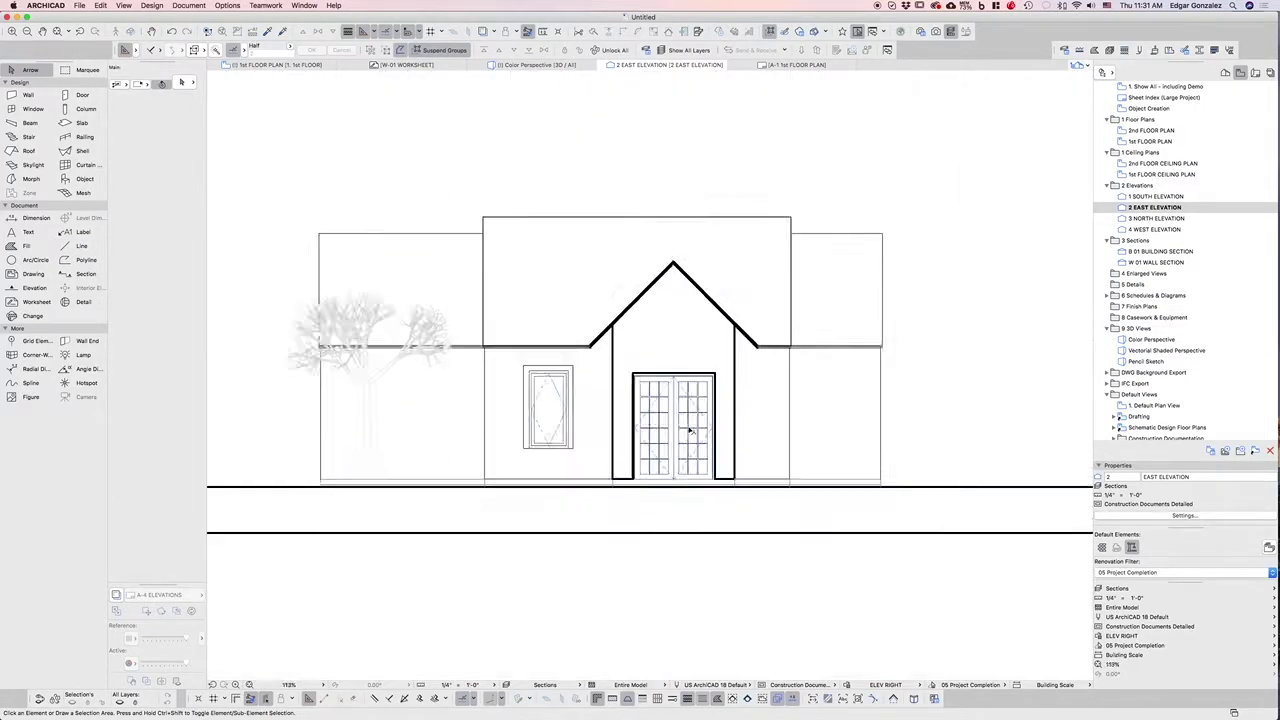
pyautogui.scroll(2, 749, 483)
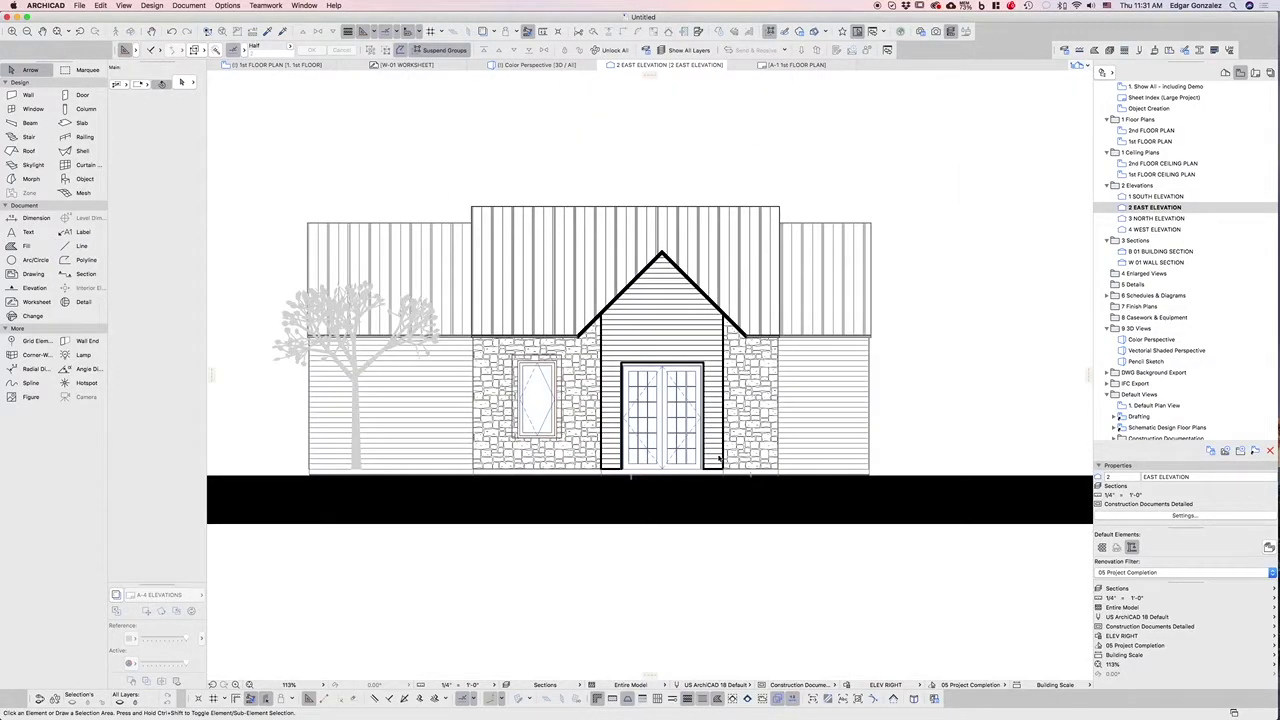